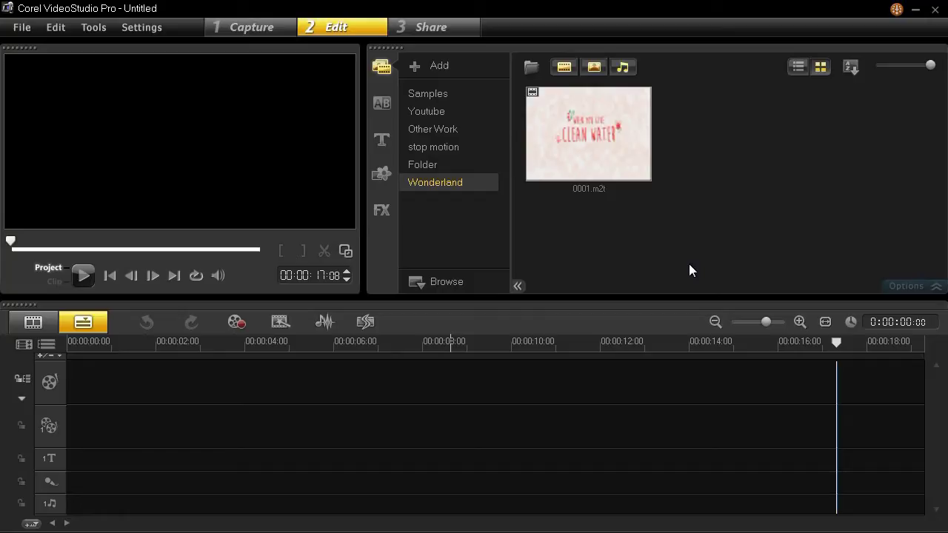
# Step: Switch to the Sample TS folder in Windows Explorer and rename 0001.TS as 0001.m2t
pyautogui.click(915, 8)
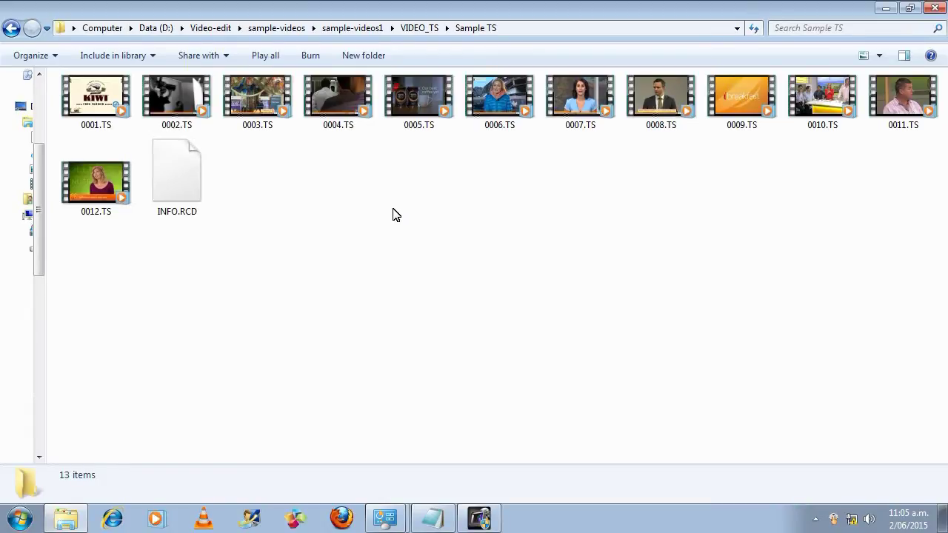
pyautogui.click(85, 89)
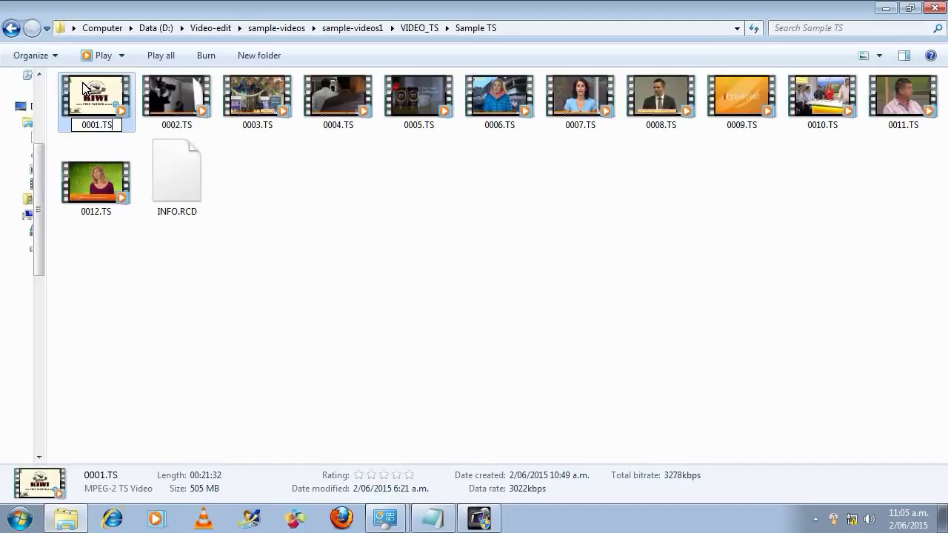
pyautogui.press('BackSpace')
pyautogui.press('BackSpace')
pyautogui.write('m2t')
pyautogui.press('Tab')
pyautogui.press('Return')
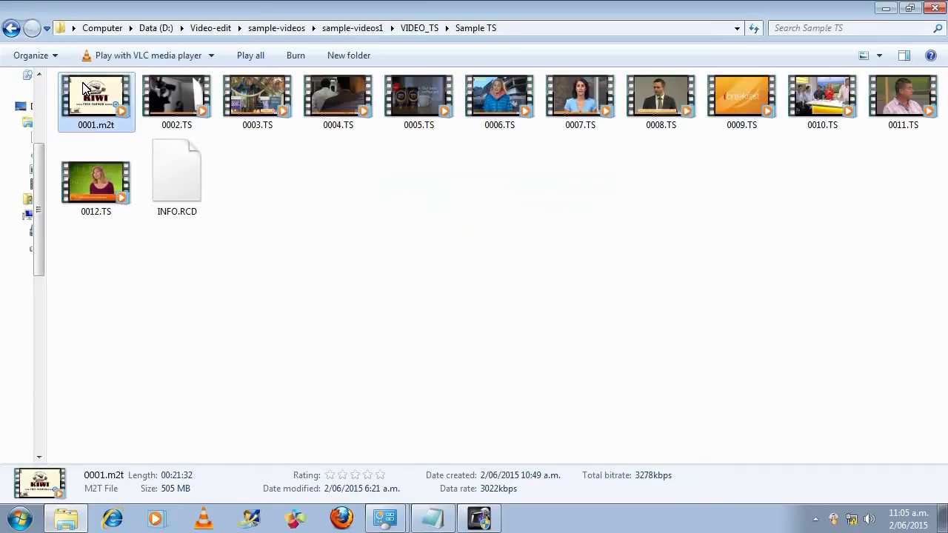
# Step: Rename the file 0002.TS as 0002.m2t and accept the extension change
pyautogui.press('End')
pyautogui.press('BackSpace')
pyautogui.press('BackSpace')
pyautogui.write('m2t')
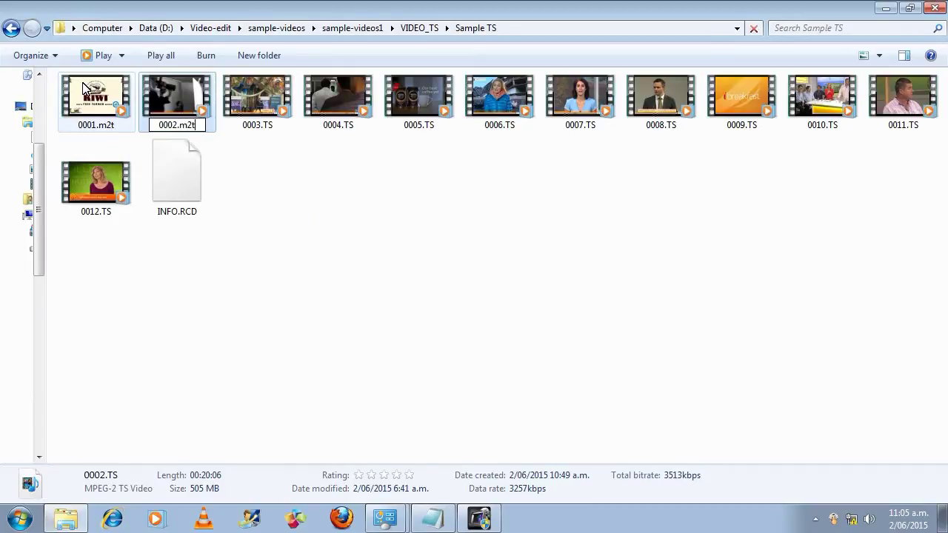
pyautogui.press('Return')
pyautogui.press('Return')
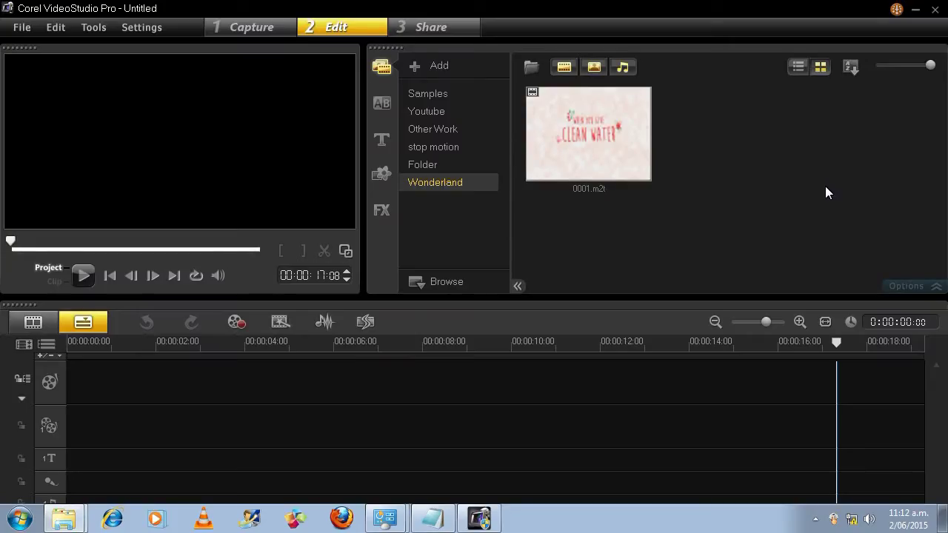
# Step: In Corel VideoStudio Pro, import 0001.m2t from Sample TS into the Wonderland library folder and review the clip's properties
pyautogui.click(530, 68)
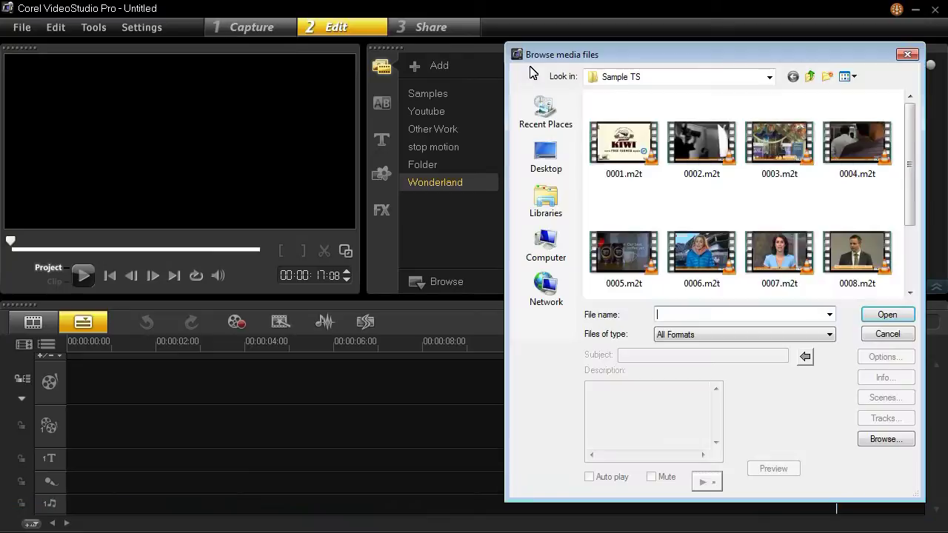
pyautogui.doubleClick(600, 135)
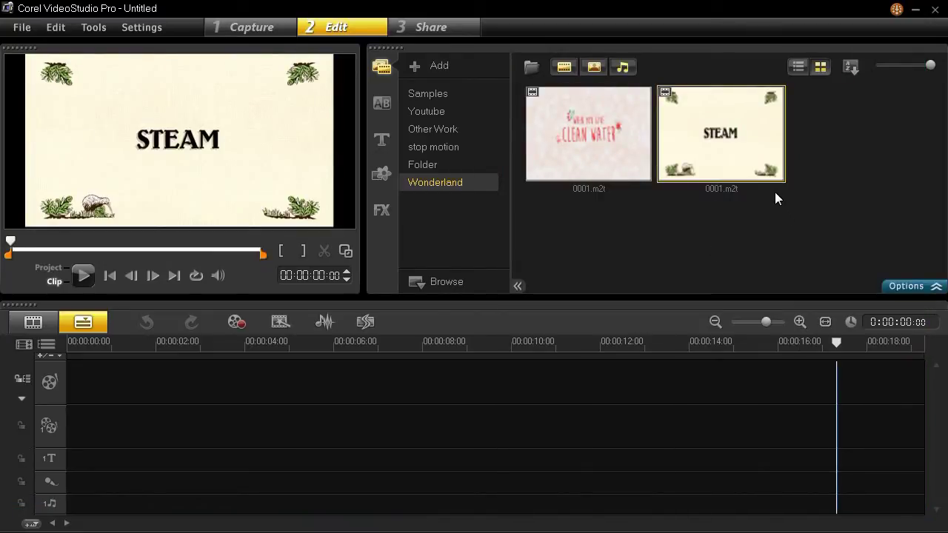
pyautogui.rightClick(717, 150)
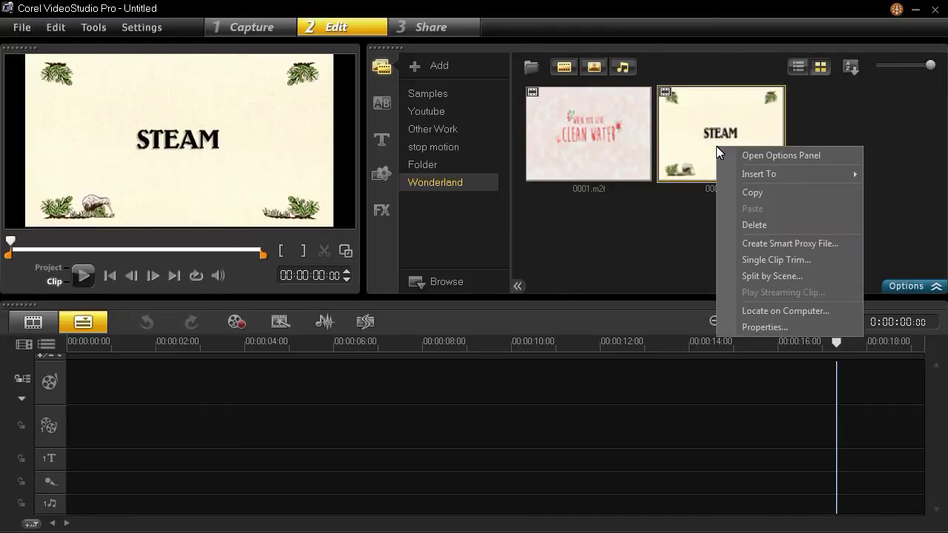
pyautogui.click(742, 326)
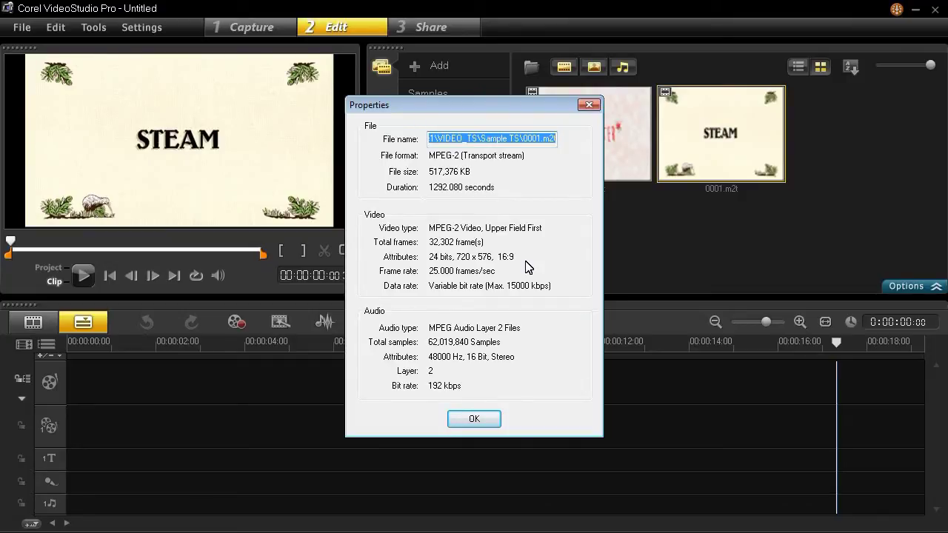
pyautogui.click(472, 416)
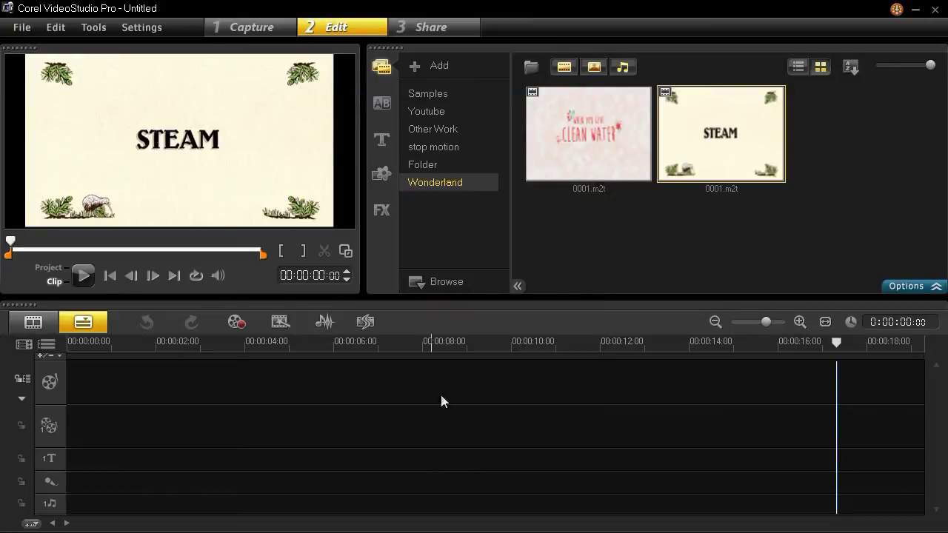
# Step: Open the options of the MPEG project and check its frame type, frame size and display aspect ratio
pyautogui.click(140, 34)
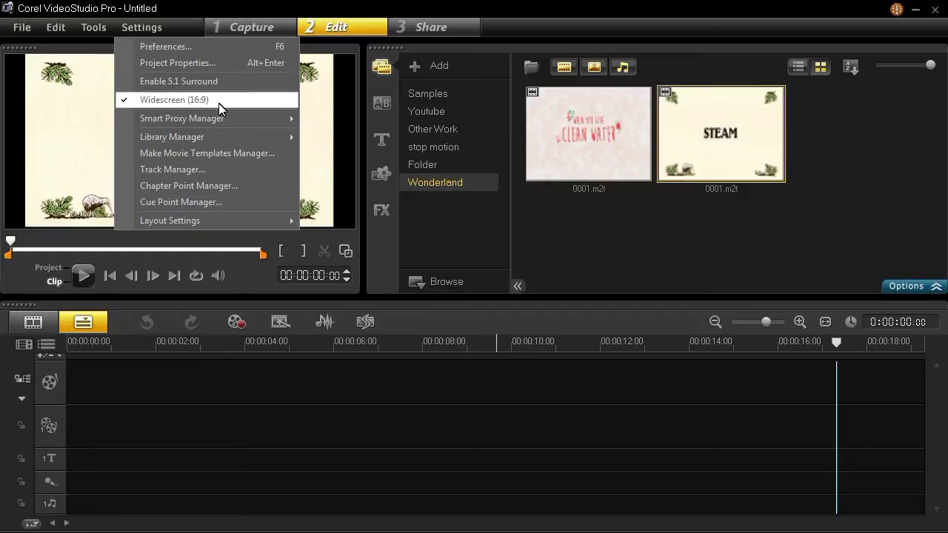
pyautogui.click(210, 66)
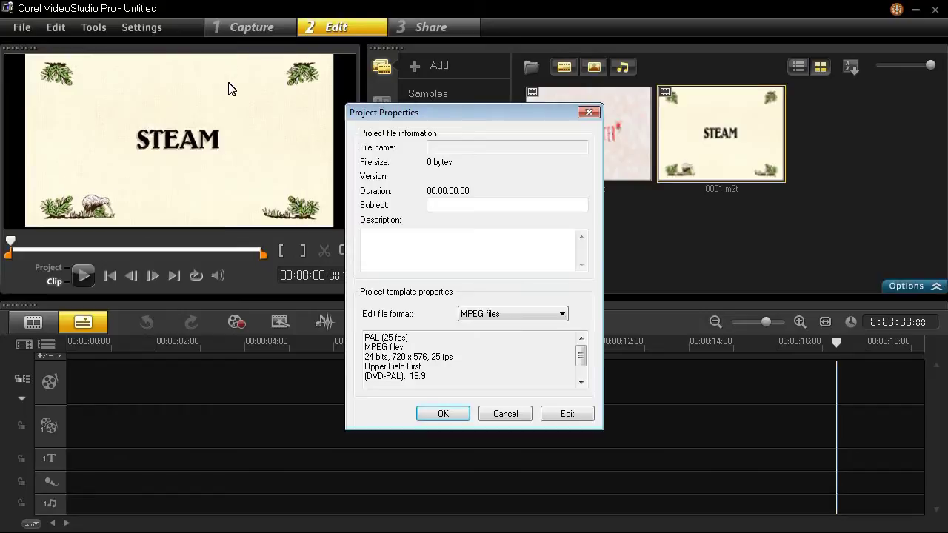
pyautogui.click(568, 415)
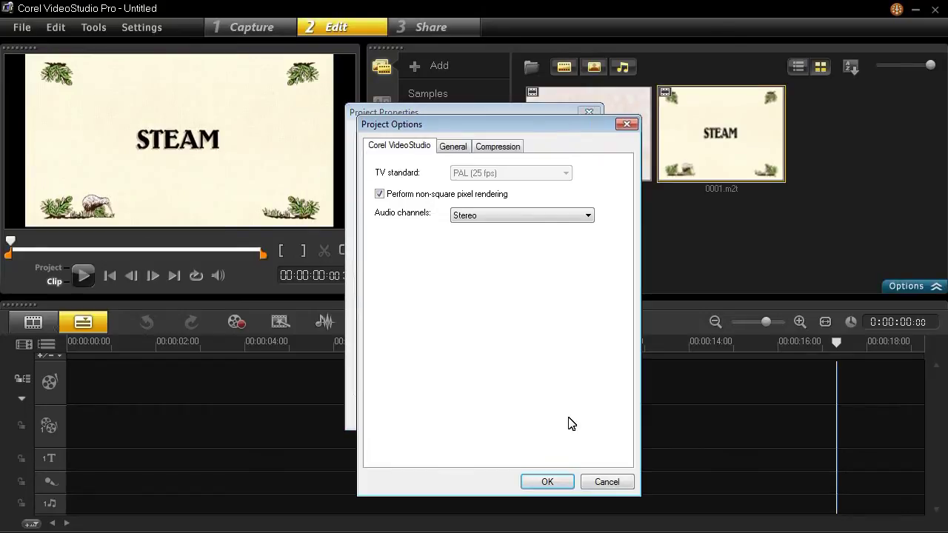
pyautogui.click(448, 147)
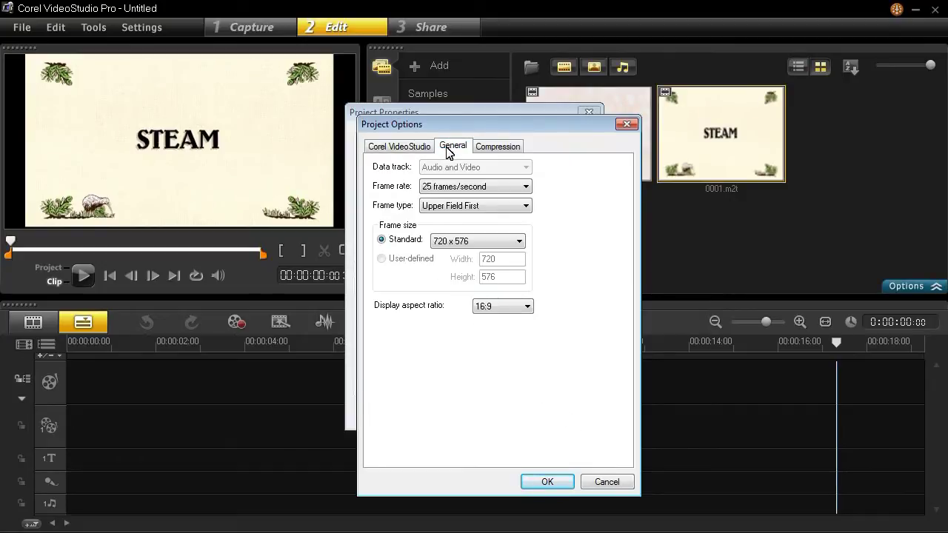
pyautogui.click(458, 208)
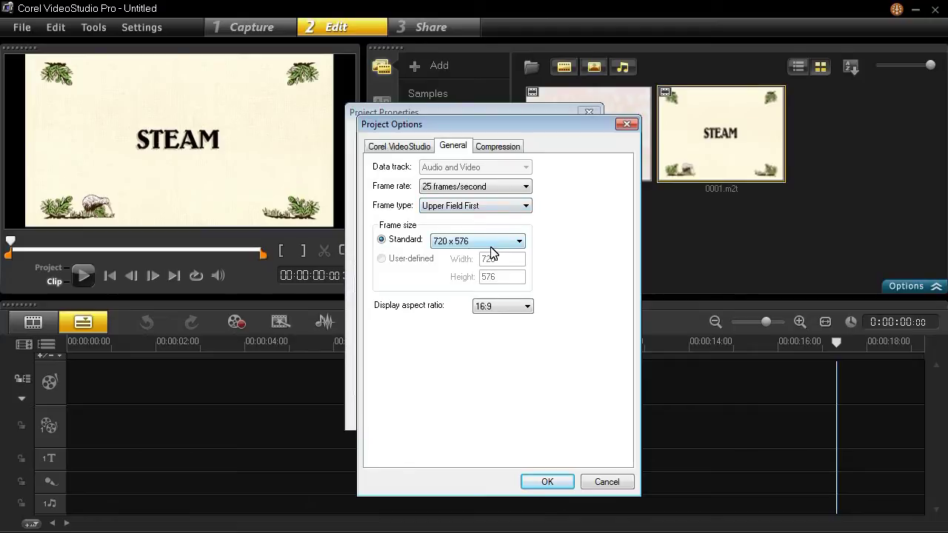
pyautogui.click(479, 317)
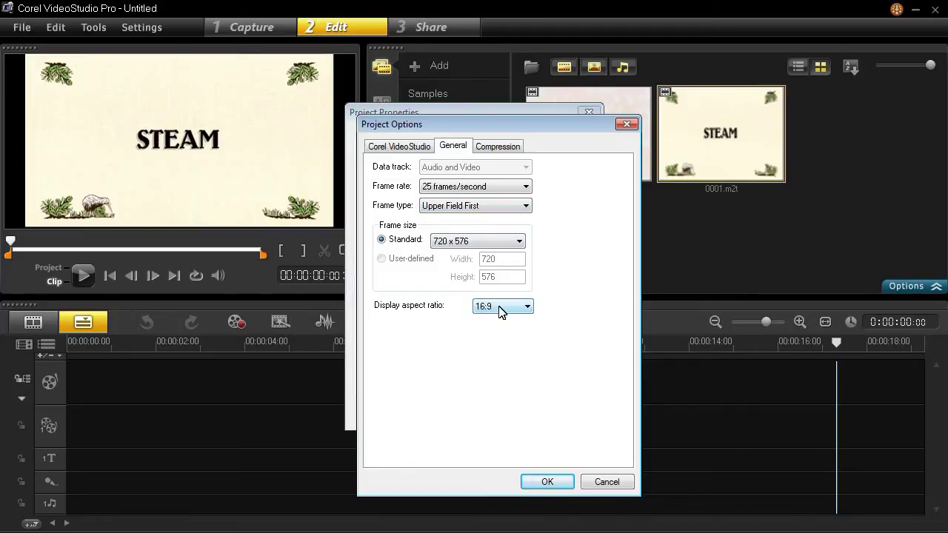
# Step: Set the project compression to maximum quality with two-pass encoding, choose the audio format and type, and apply the settings
pyautogui.click(489, 148)
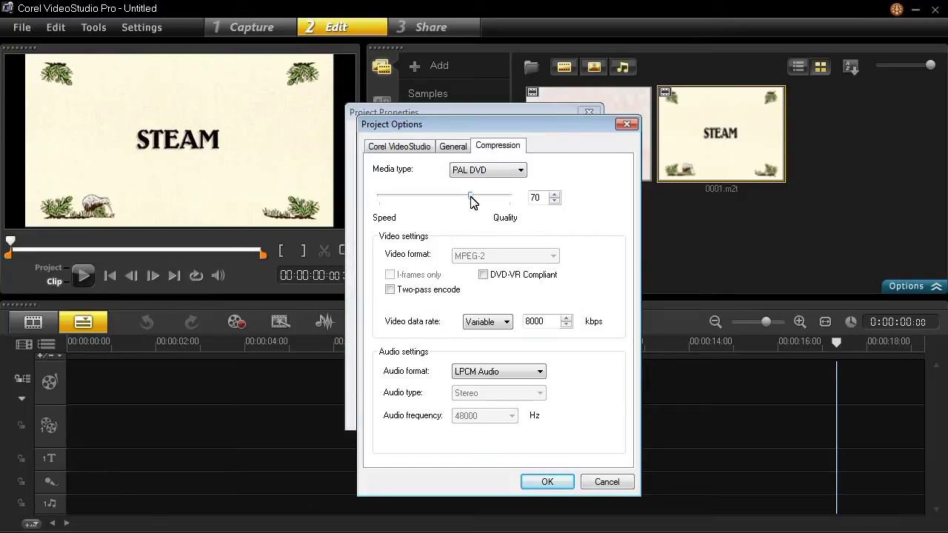
pyautogui.moveTo(471, 201); pyautogui.dragTo(514, 203)
pyautogui.click(402, 291)
pyautogui.click(522, 373)
pyautogui.click(508, 395)
pyautogui.click(547, 482)
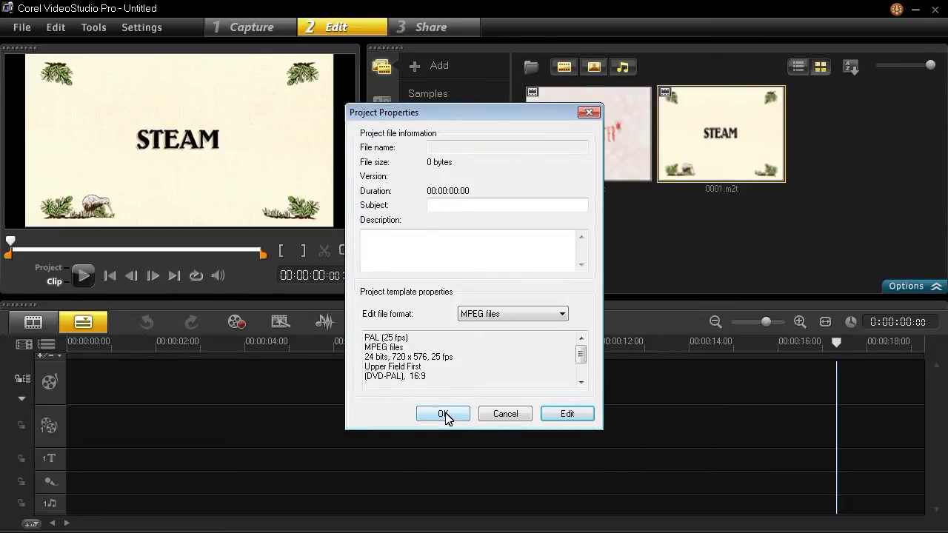
pyautogui.click(445, 413)
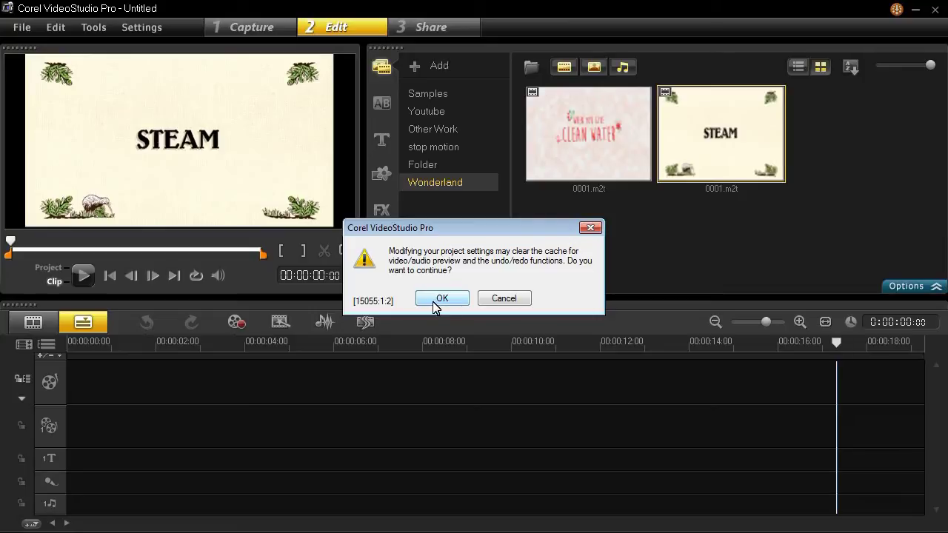
pyautogui.click(438, 300)
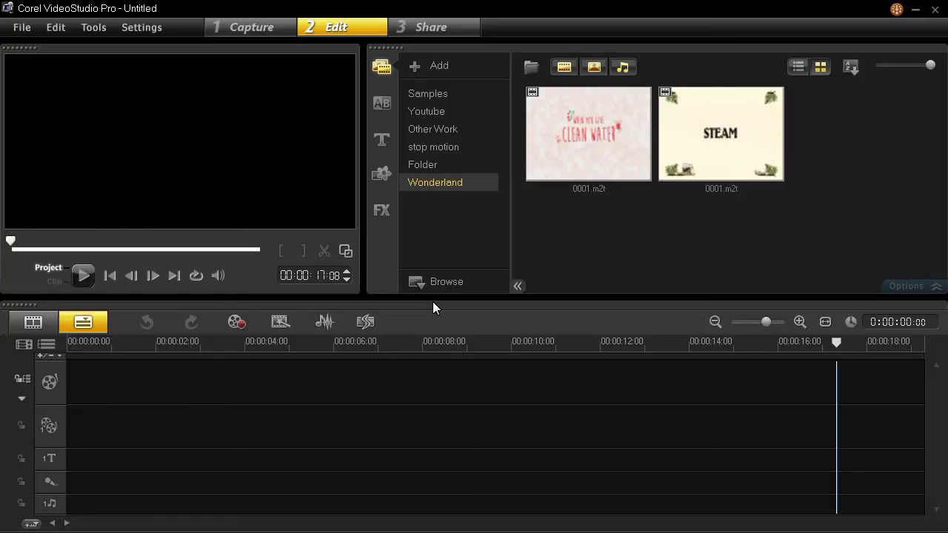
# Step: Select the STEAM clip in the library and bring its preview position back to 00:00:06:14
pyautogui.click(721, 133)
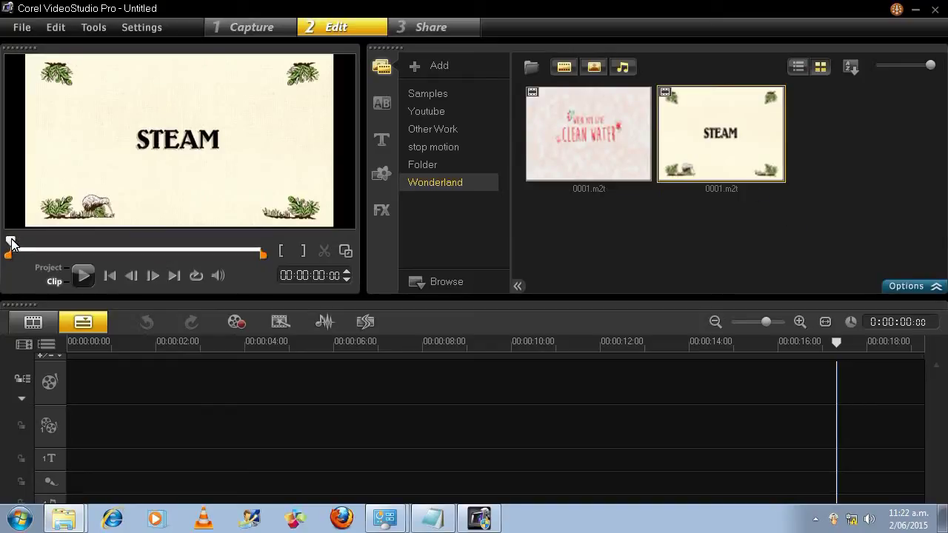
pyautogui.moveTo(12, 243)
pyautogui.mouseDown()
pyautogui.moveTo(19, 245)
pyautogui.moveTo(10, 243)
pyautogui.mouseUp()
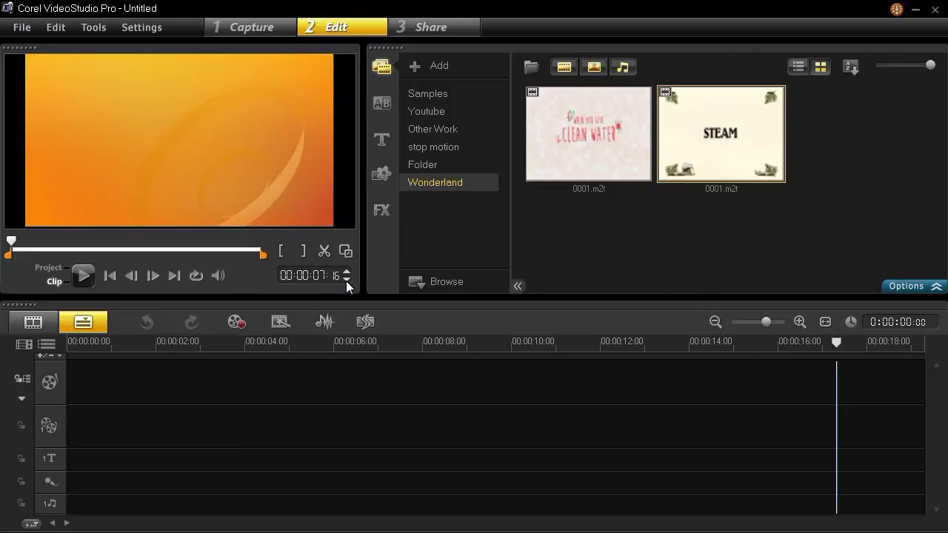
pyautogui.click(346, 280)
pyautogui.click(345, 280)
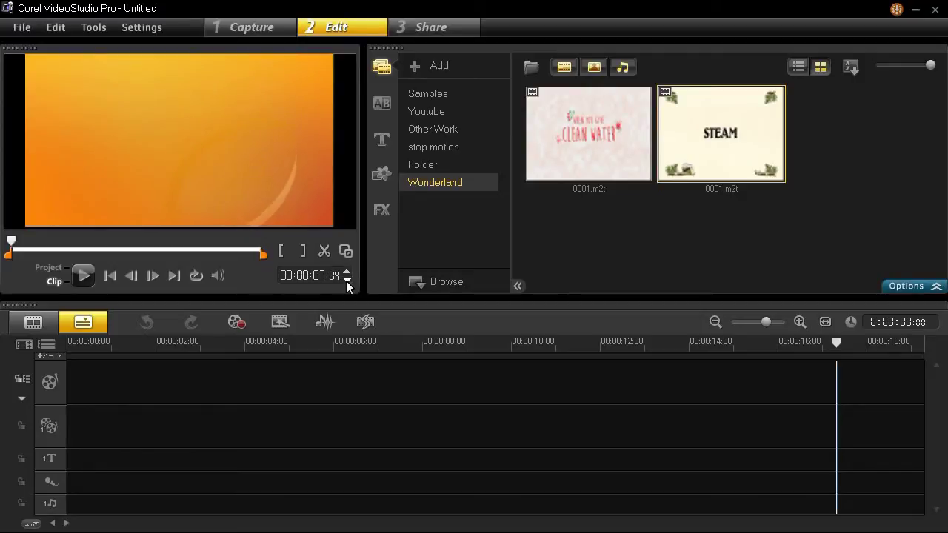
pyautogui.click(346, 280)
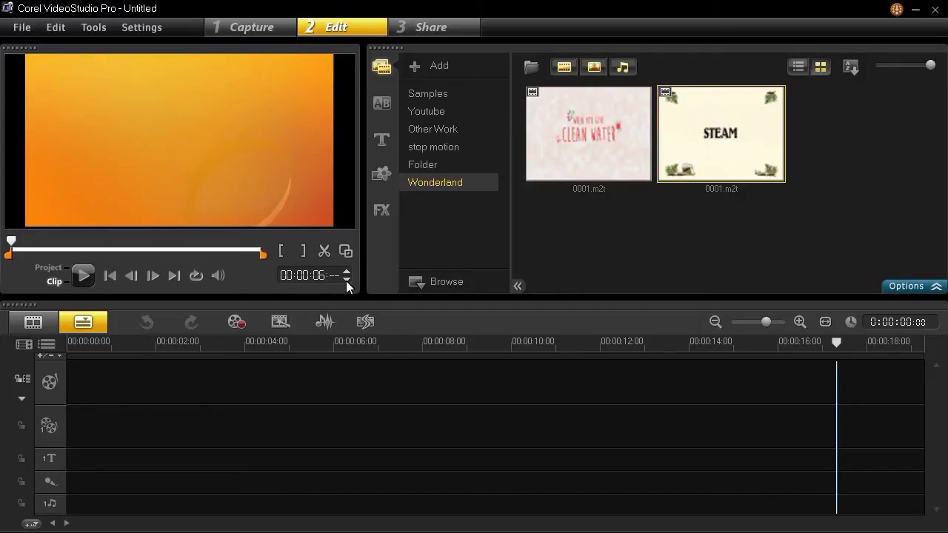
pyautogui.click(346, 280)
pyautogui.click(346, 281)
pyautogui.click(346, 281)
pyautogui.click(346, 280)
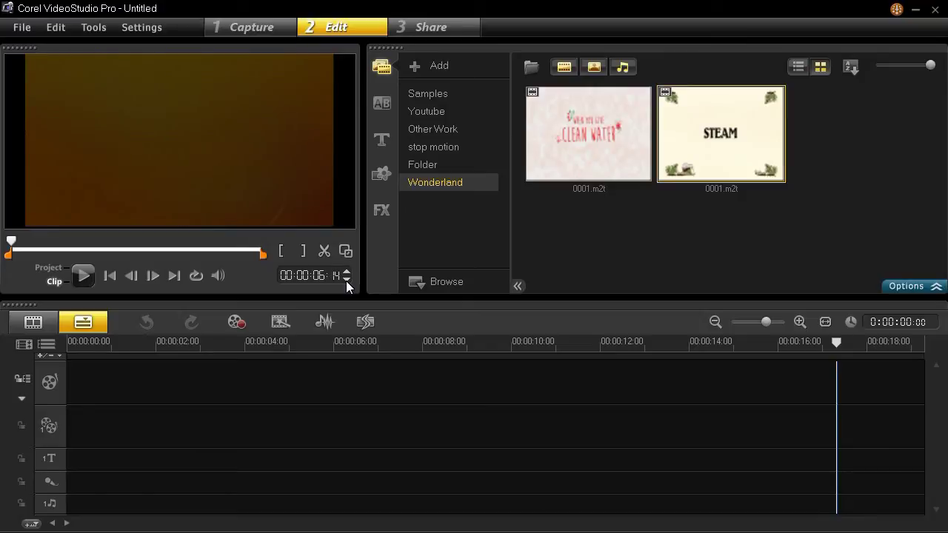
# Step: Fine-tune the preview position to 00:00:06:13 and split the STEAM clip there
pyautogui.click(346, 281)
pyautogui.click(346, 281)
pyautogui.click(346, 281)
pyautogui.click(346, 271)
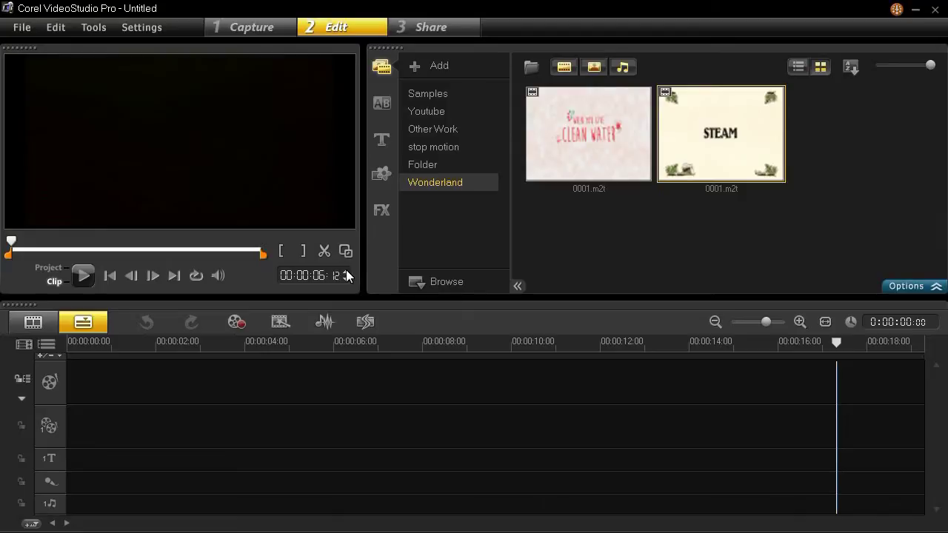
pyautogui.click(346, 271)
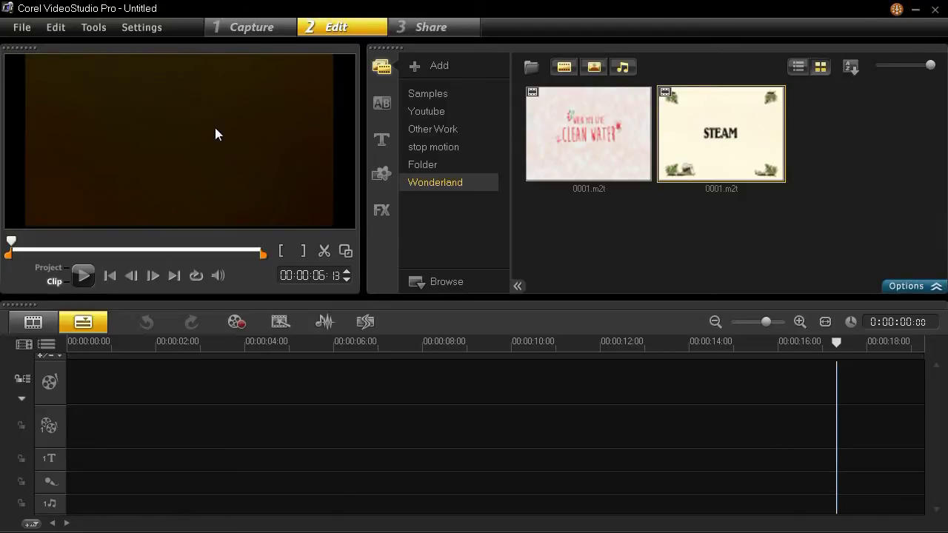
pyautogui.click(327, 253)
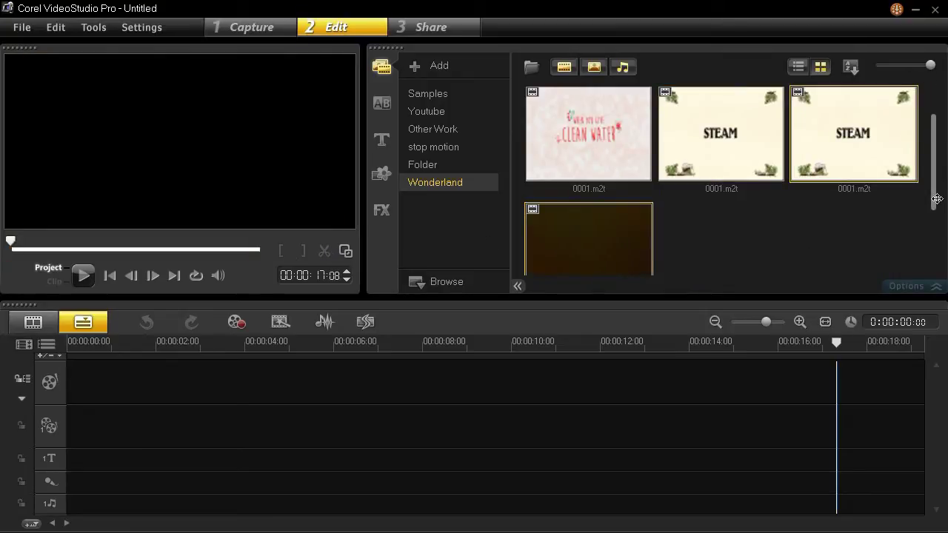
# Step: Inspect the short opening part of the split clip and select the dark second part in the library
pyautogui.click(870, 144)
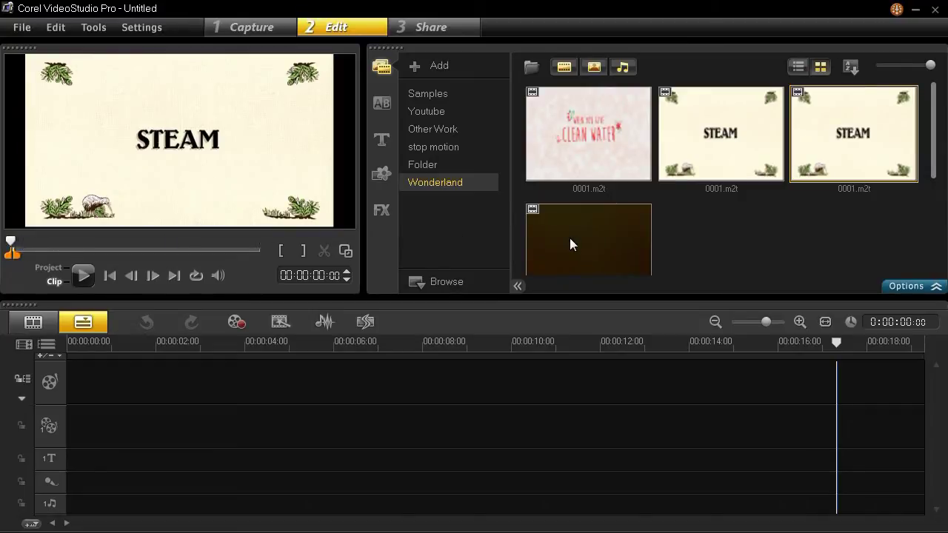
pyautogui.moveTo(934, 150); pyautogui.dragTo(934, 244)
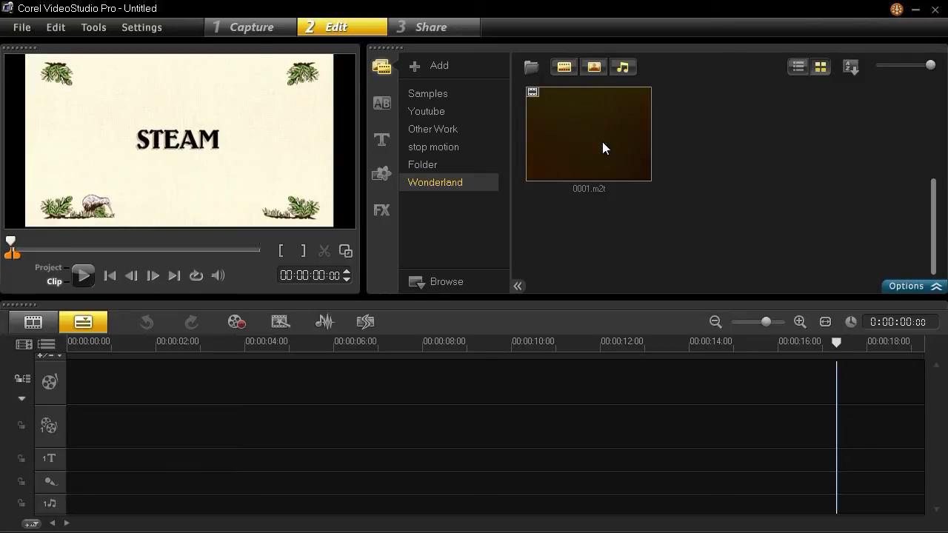
pyautogui.click(602, 143)
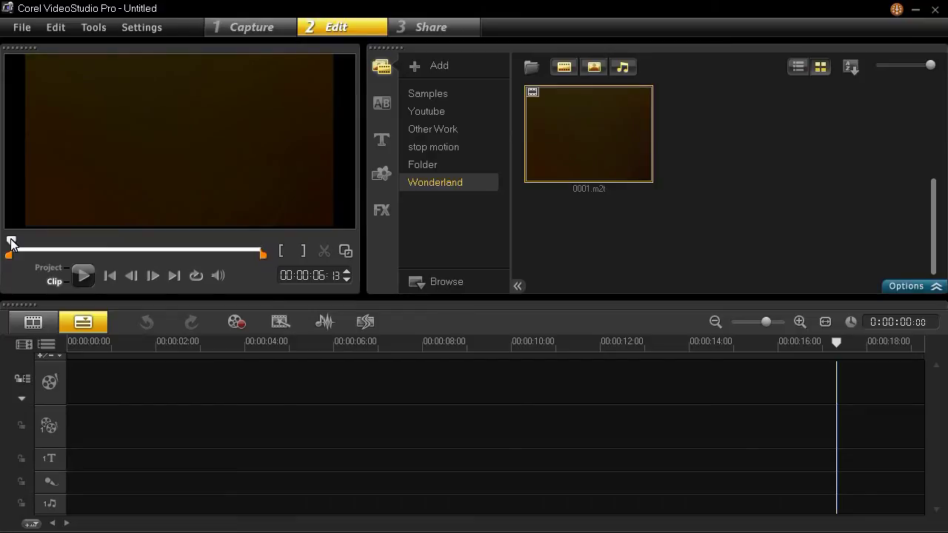
# Step: Move the dark clip's preview forward past 15 minutes and step it back by seconds to 00:15:32:09
pyautogui.moveTo(11, 242); pyautogui.dragTo(194, 256)
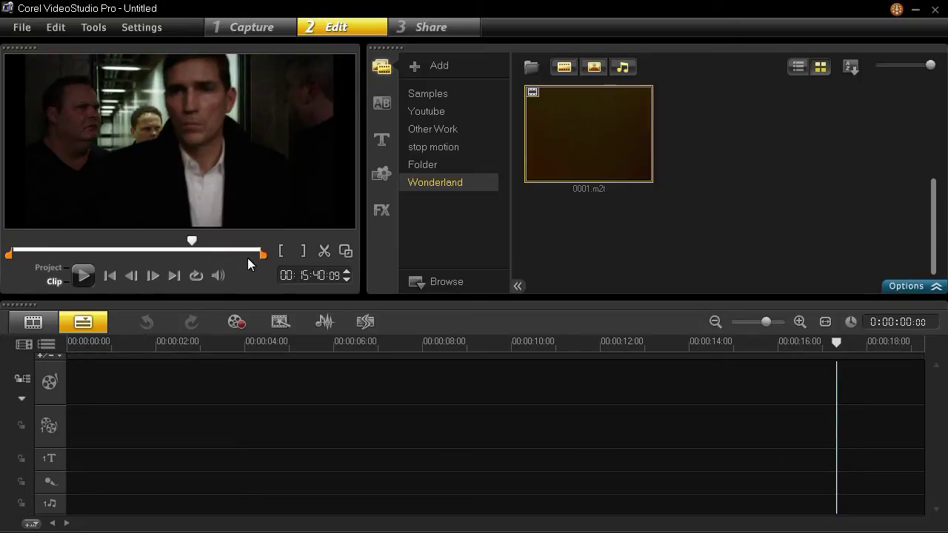
pyautogui.click(320, 275)
pyautogui.click(345, 280)
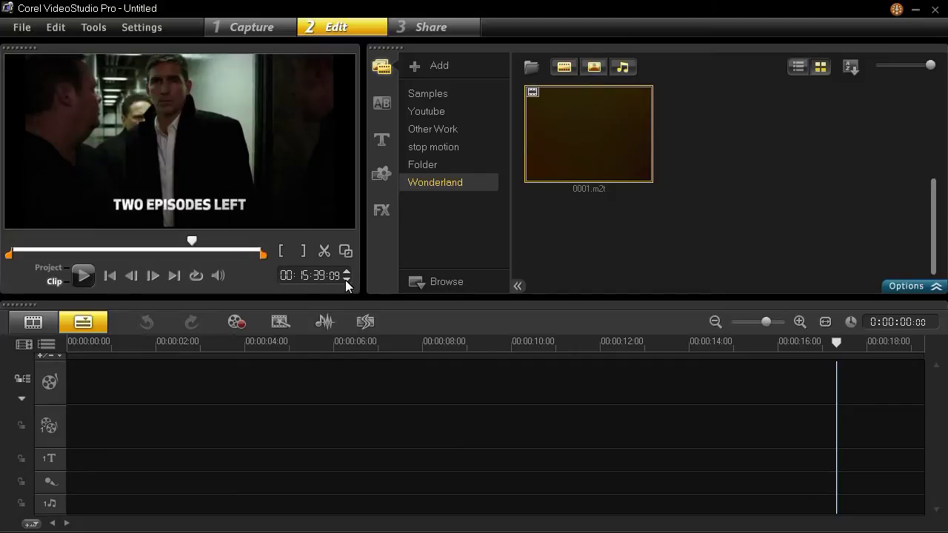
pyautogui.click(346, 280)
pyautogui.click(346, 280)
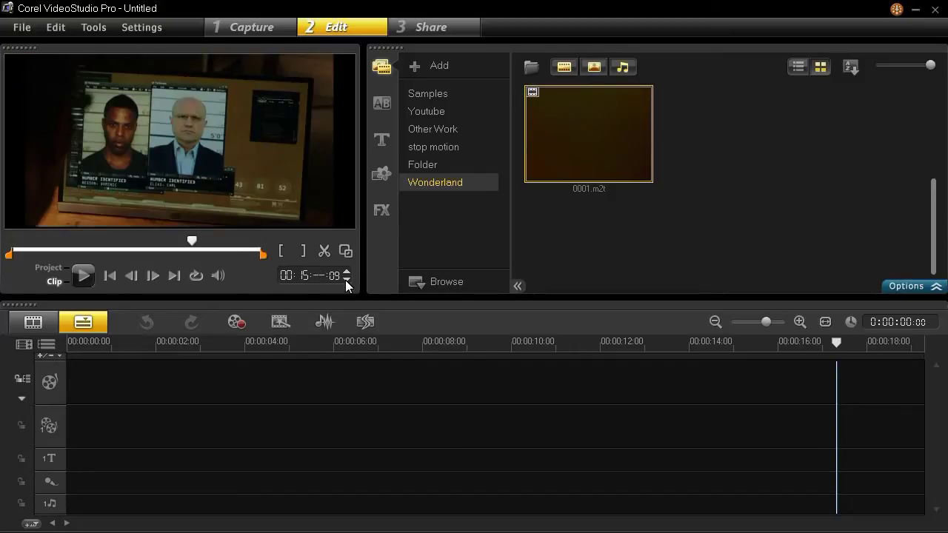
pyautogui.click(346, 280)
pyautogui.click(345, 280)
pyautogui.click(346, 280)
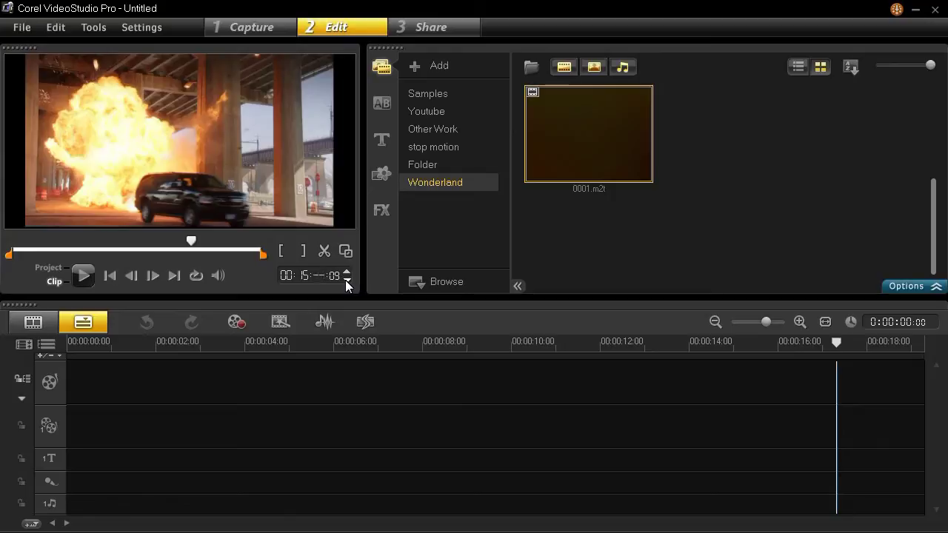
pyautogui.click(346, 280)
pyautogui.click(345, 280)
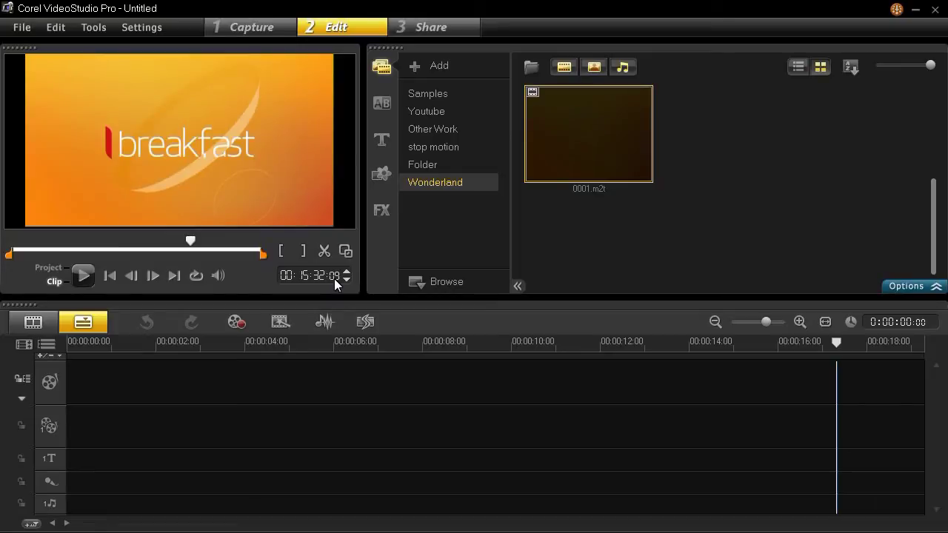
# Step: Fine-tune the preview position frame by frame to 00:15:33:09 and split the 0001.m2t clip there
pyautogui.click(334, 278)
pyautogui.click(345, 274)
pyautogui.click(346, 274)
pyautogui.click(346, 274)
pyautogui.click(346, 274)
pyautogui.click(346, 274)
pyautogui.click(346, 274)
pyautogui.click(346, 274)
pyautogui.click(345, 274)
pyautogui.click(346, 274)
pyautogui.click(345, 274)
pyautogui.click(346, 274)
pyautogui.click(346, 274)
pyautogui.click(346, 274)
pyautogui.click(346, 274)
pyautogui.click(346, 274)
pyautogui.click(346, 274)
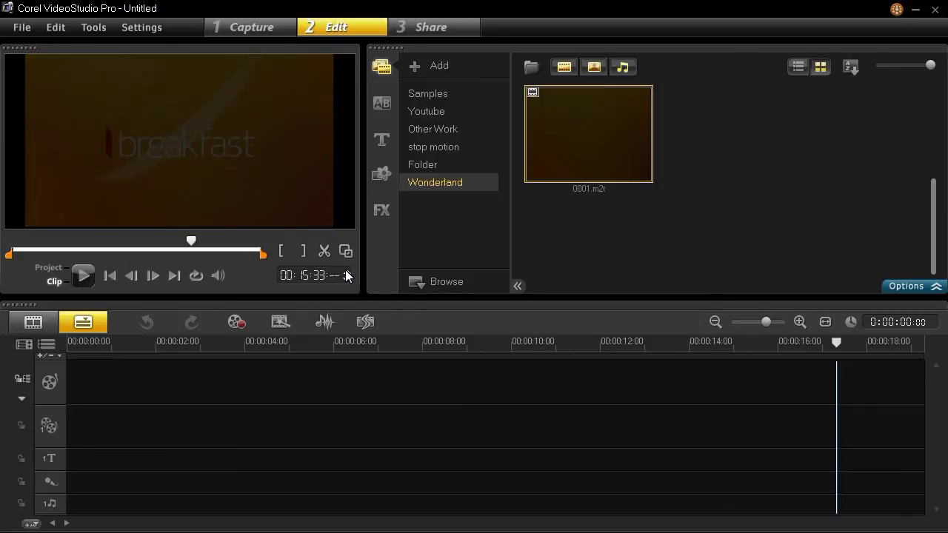
pyautogui.click(346, 274)
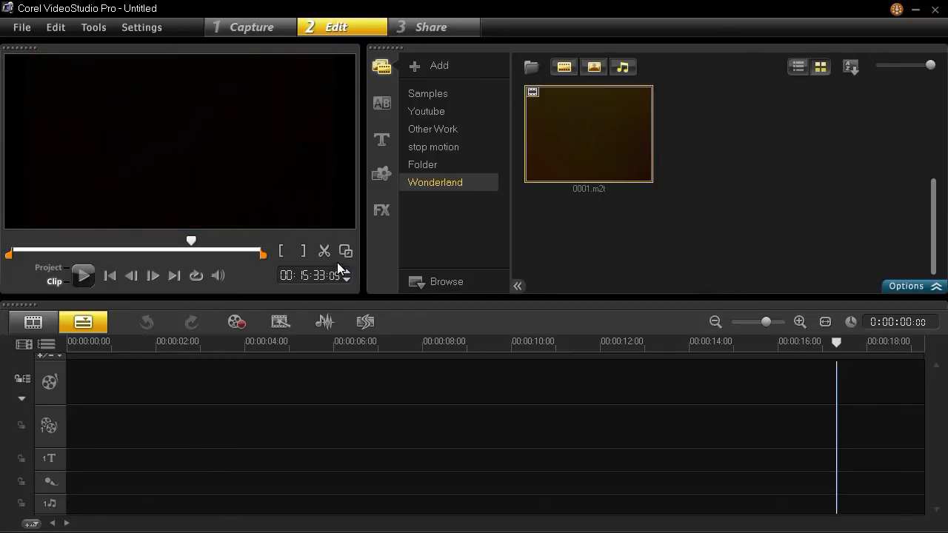
pyautogui.click(323, 252)
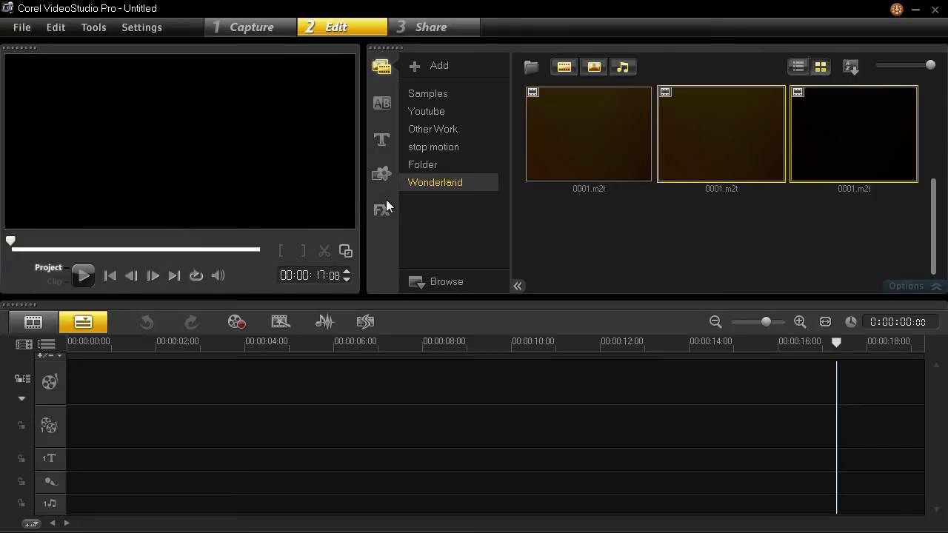
# Step: Place the first dark brown 0001.m2t clip on the video track and check its end at about 00:21:23:00 on the timeline
pyautogui.click(716, 216)
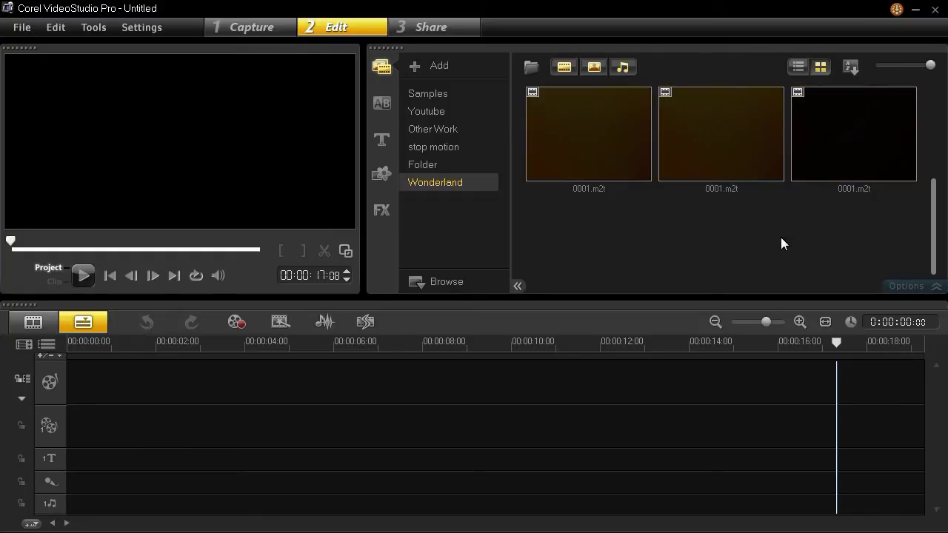
pyautogui.click(615, 157)
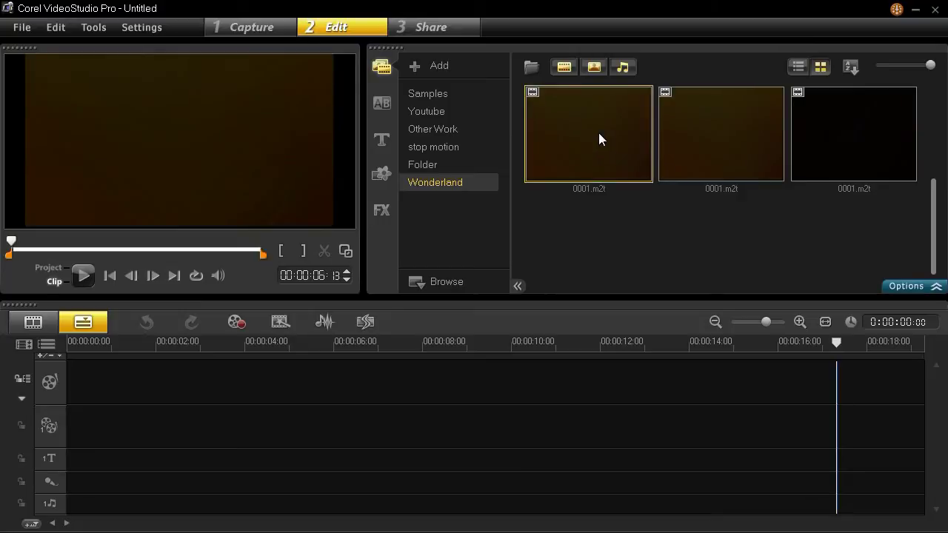
pyautogui.moveTo(600, 138); pyautogui.dragTo(245, 373)
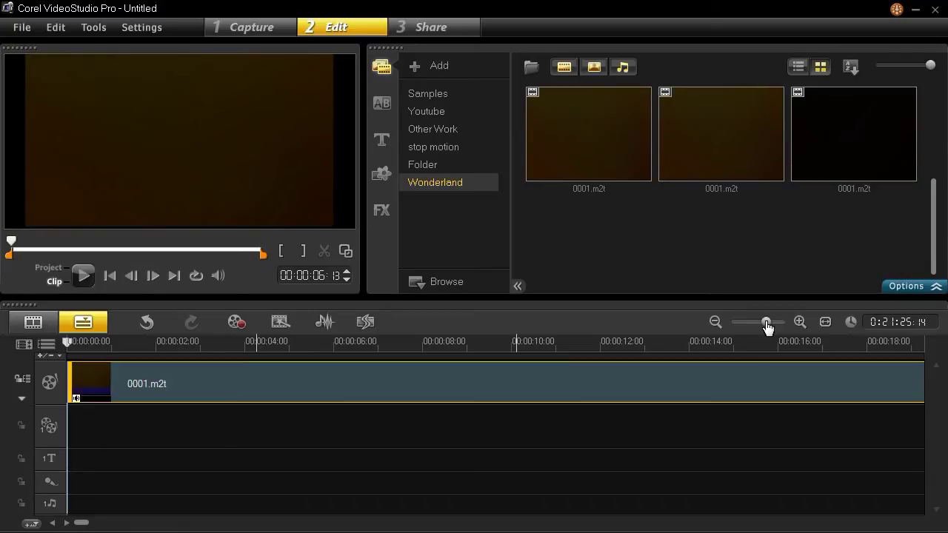
pyautogui.moveTo(767, 327); pyautogui.dragTo(730, 326)
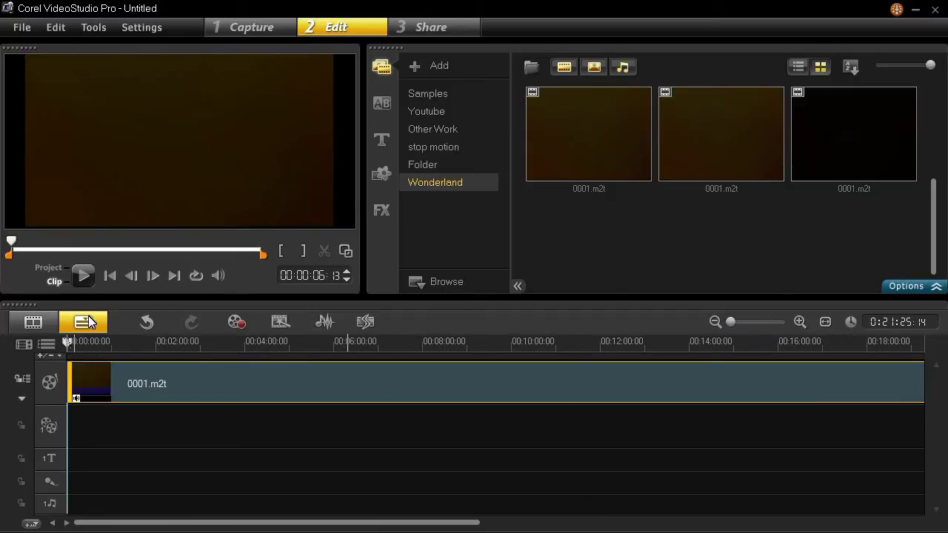
pyautogui.moveTo(69, 342)
pyautogui.mouseDown()
pyautogui.moveTo(101, 343)
pyautogui.moveTo(66, 342)
pyautogui.mouseUp()
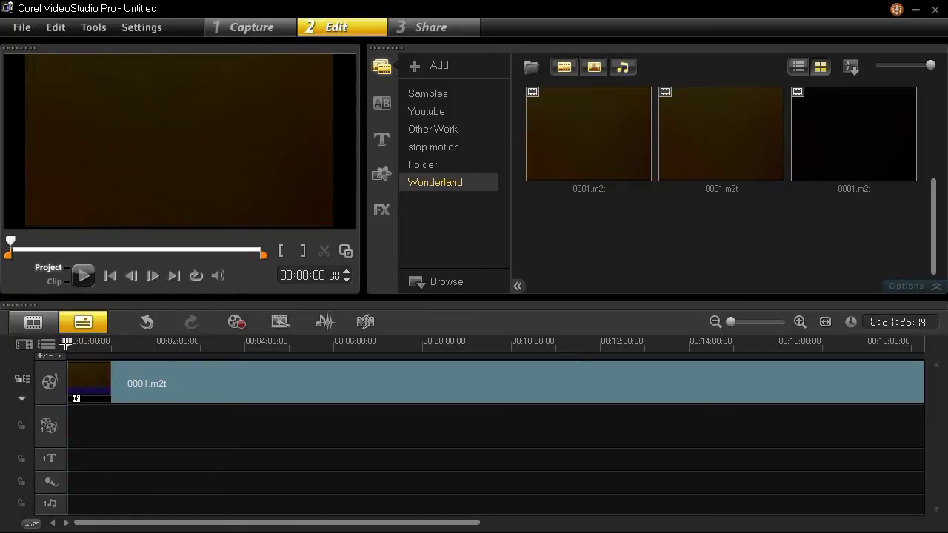
pyautogui.moveTo(456, 523); pyautogui.dragTo(629, 524)
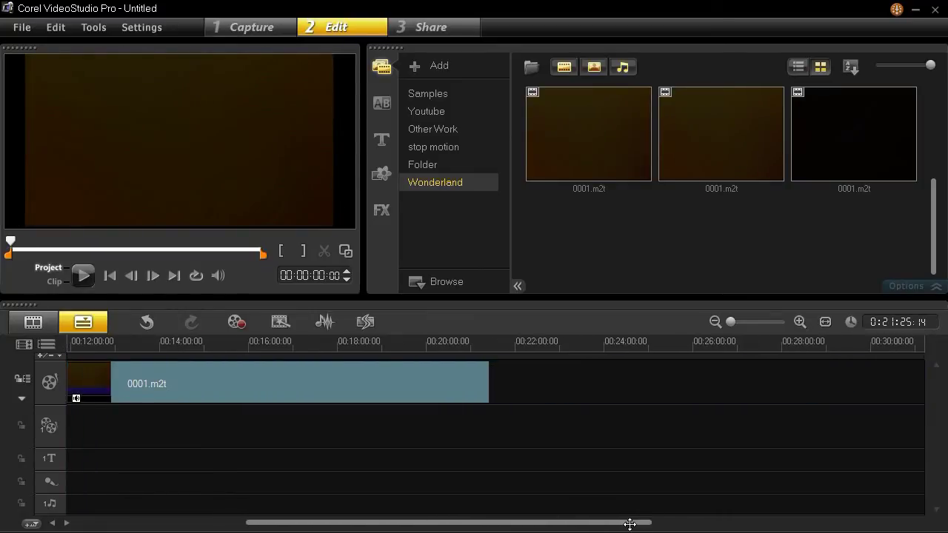
pyautogui.click(476, 342)
pyautogui.moveTo(476, 342); pyautogui.dragTo(488, 342)
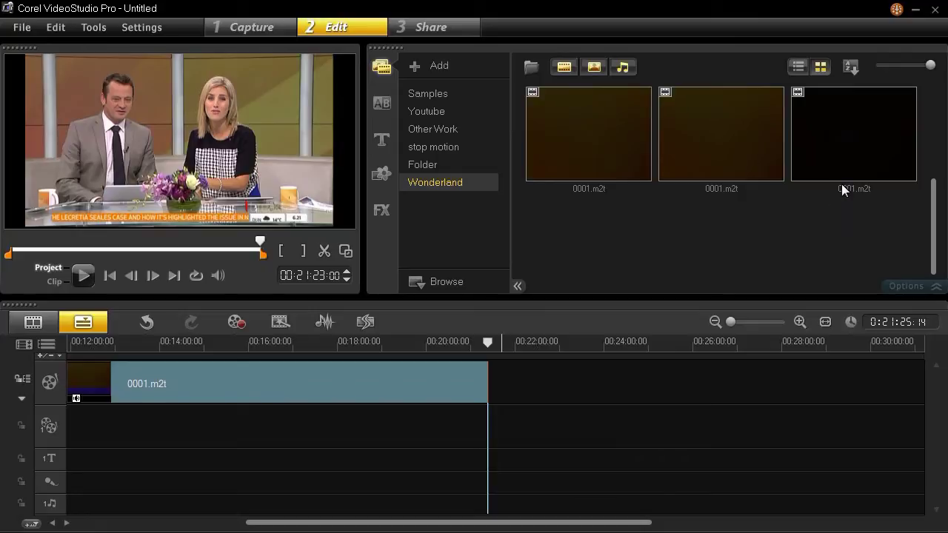
# Step: Select the black third 0001.m2t clip in the library and bring its preview position to 00:19:12:15
pyautogui.click(864, 146)
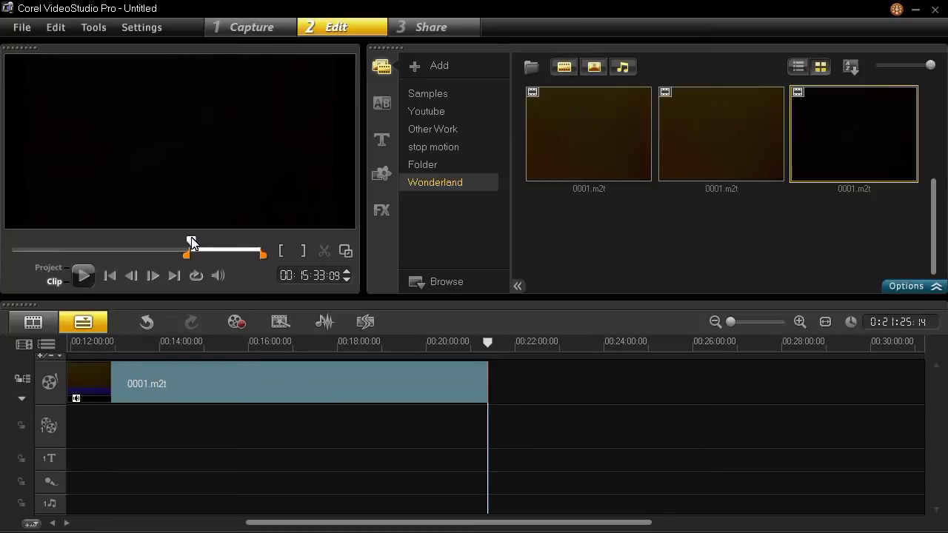
pyautogui.moveTo(191, 242); pyautogui.dragTo(232, 243)
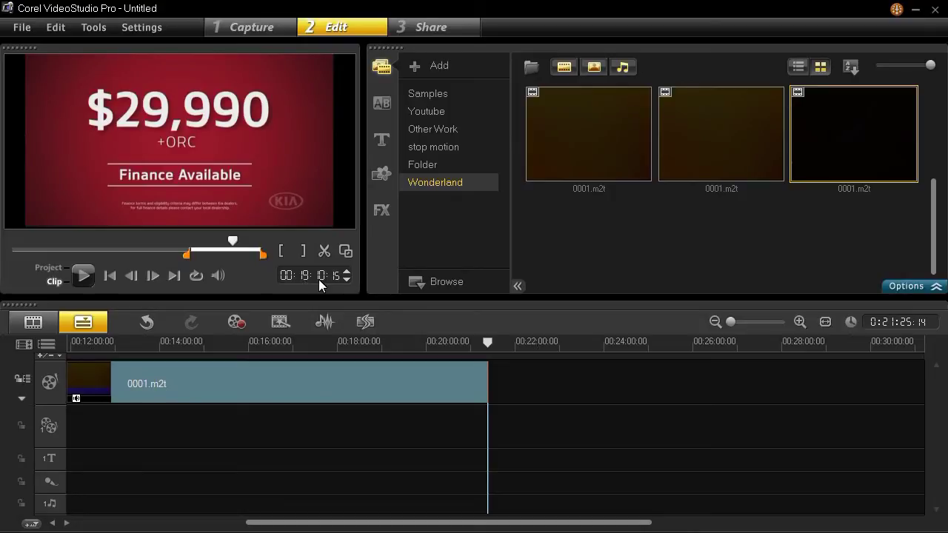
pyautogui.click(347, 271)
pyautogui.click(347, 271)
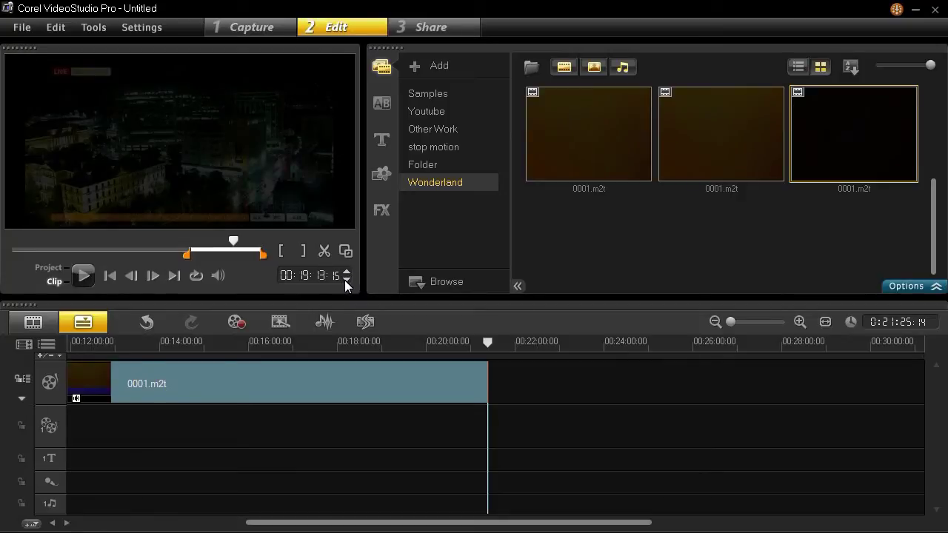
pyautogui.click(345, 280)
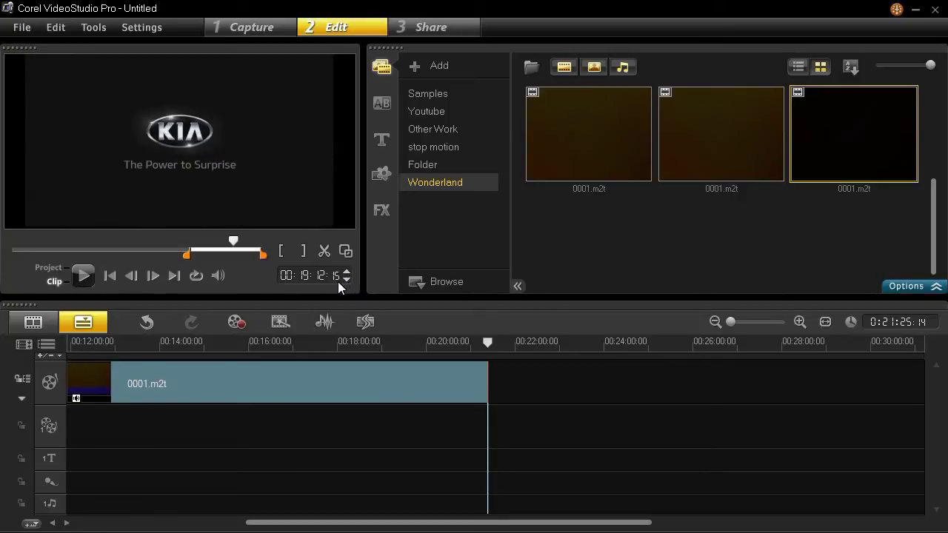
# Step: Fine-tune the preview position frame by frame to 00:19:13:12 and split the black clip there
pyautogui.press('BackSpace')
pyautogui.click(346, 272)
pyautogui.click(346, 272)
pyautogui.click(346, 271)
pyautogui.click(346, 271)
pyautogui.click(345, 272)
pyautogui.click(346, 272)
pyautogui.click(345, 272)
pyautogui.click(346, 271)
pyautogui.click(346, 272)
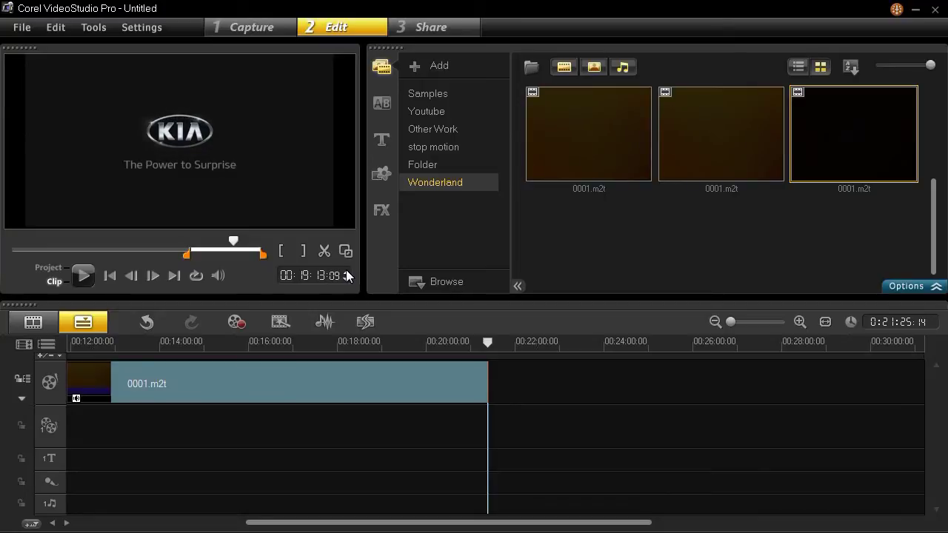
pyautogui.click(345, 271)
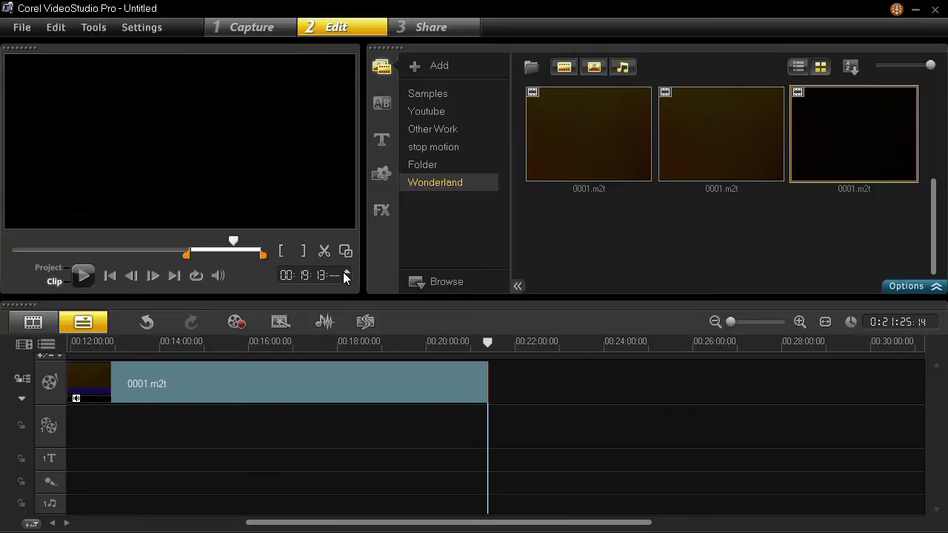
pyautogui.click(345, 272)
pyautogui.click(346, 280)
pyautogui.click(346, 281)
pyautogui.click(346, 280)
pyautogui.click(326, 252)
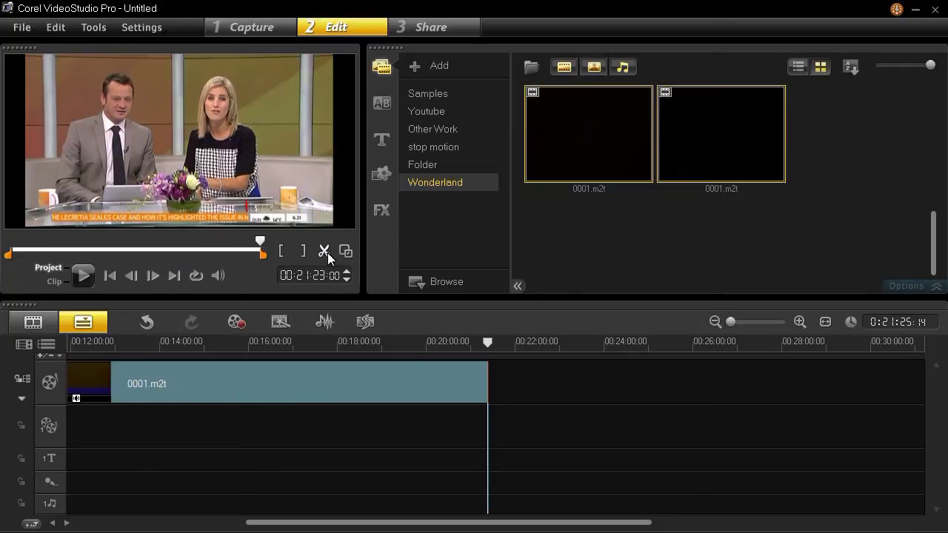
# Step: Preview the first part of the newly split black clip
pyautogui.click(697, 239)
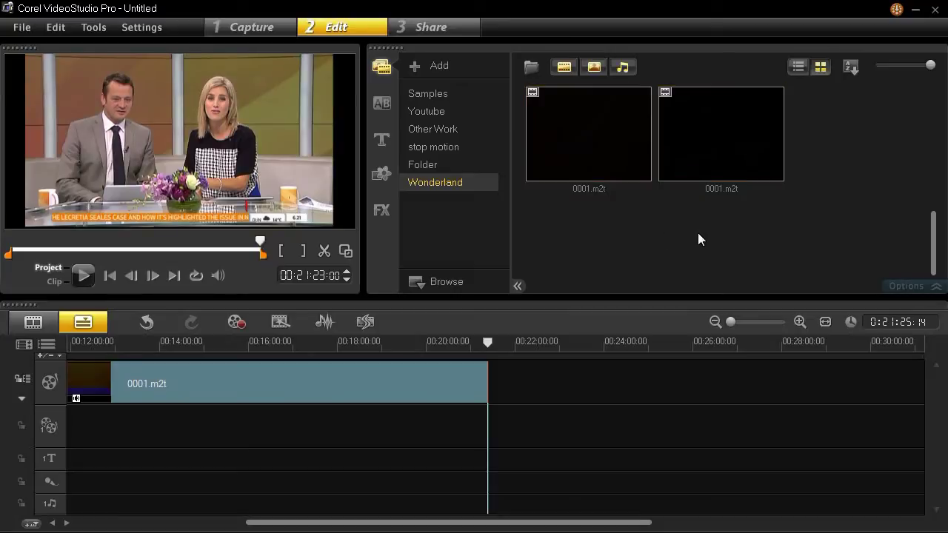
pyautogui.click(617, 152)
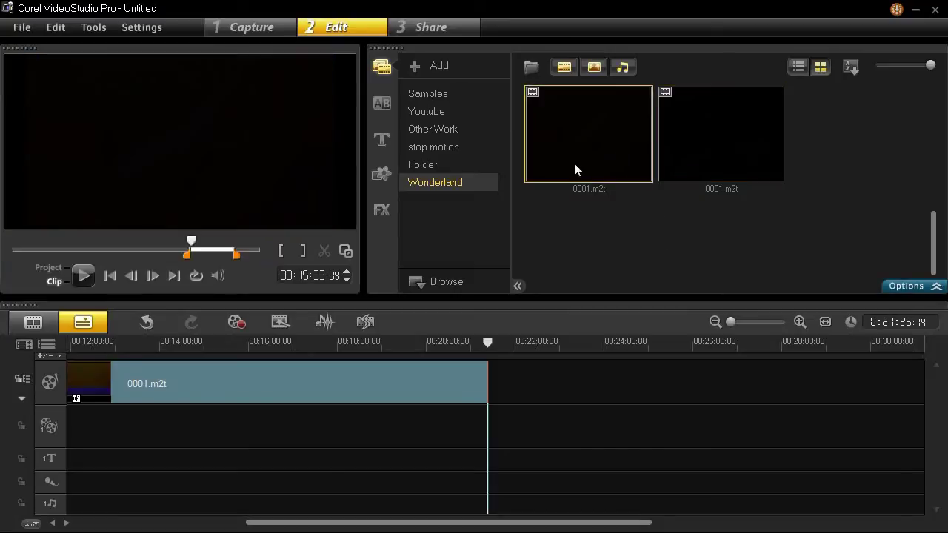
pyautogui.click(200, 238)
pyautogui.moveTo(200, 241); pyautogui.dragTo(217, 243)
# Step: Place the part starting at 00:19:13:12 after the first clip on the video track and check its end on the timeline
pyautogui.click(749, 154)
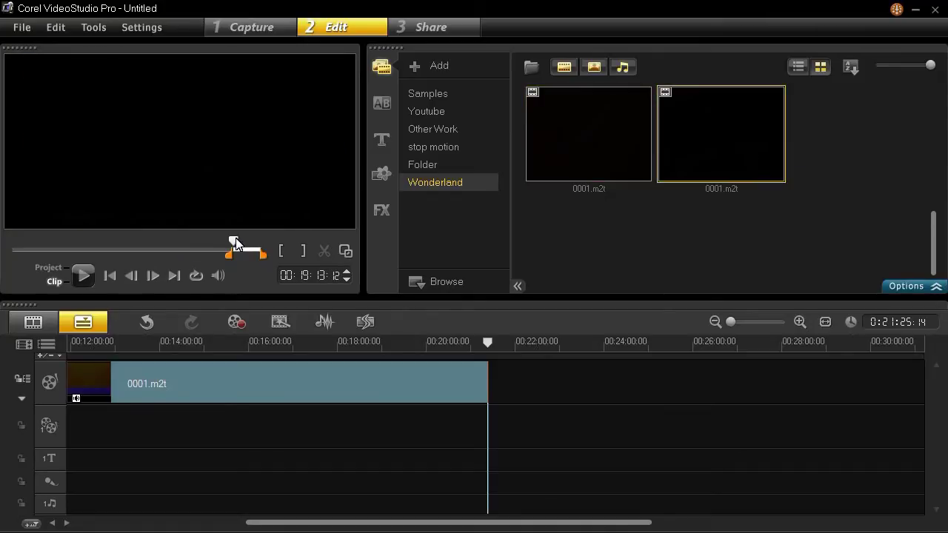
pyautogui.moveTo(235, 243); pyautogui.dragTo(258, 243)
pyautogui.moveTo(776, 117); pyautogui.dragTo(621, 368)
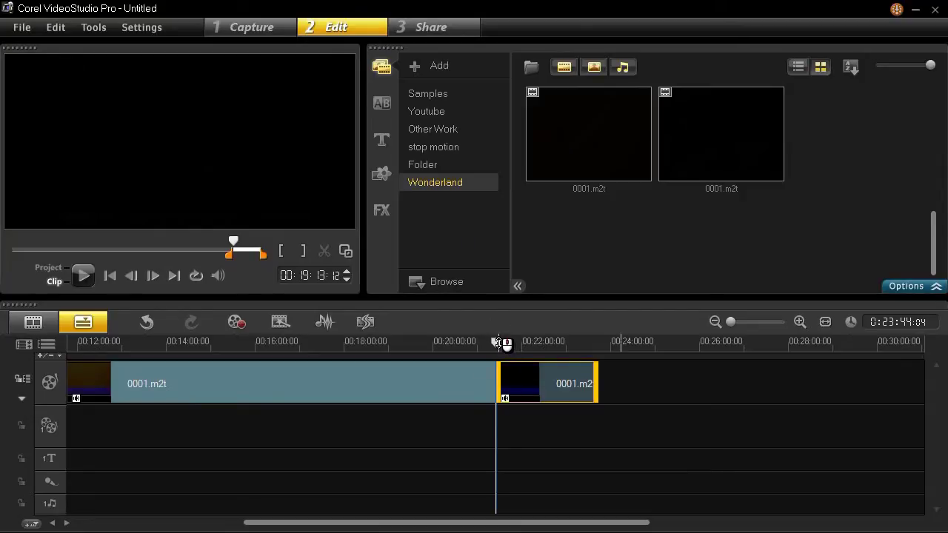
pyautogui.moveTo(500, 342); pyautogui.dragTo(595, 344)
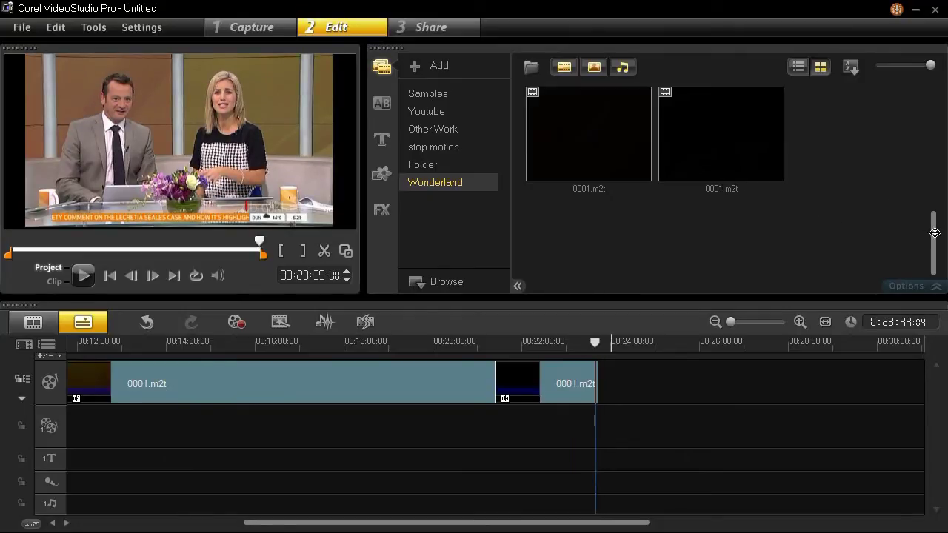
# Step: Review the split clips in the Wonderland library and preview the last black 0001.m2t clip through to its end
pyautogui.moveTo(931, 232); pyautogui.dragTo(931, 132)
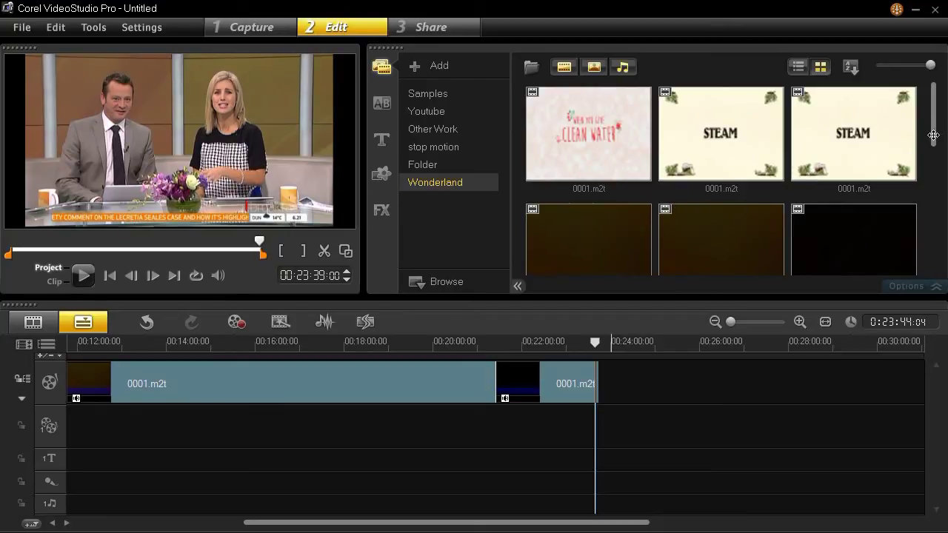
pyautogui.moveTo(933, 136); pyautogui.dragTo(936, 185)
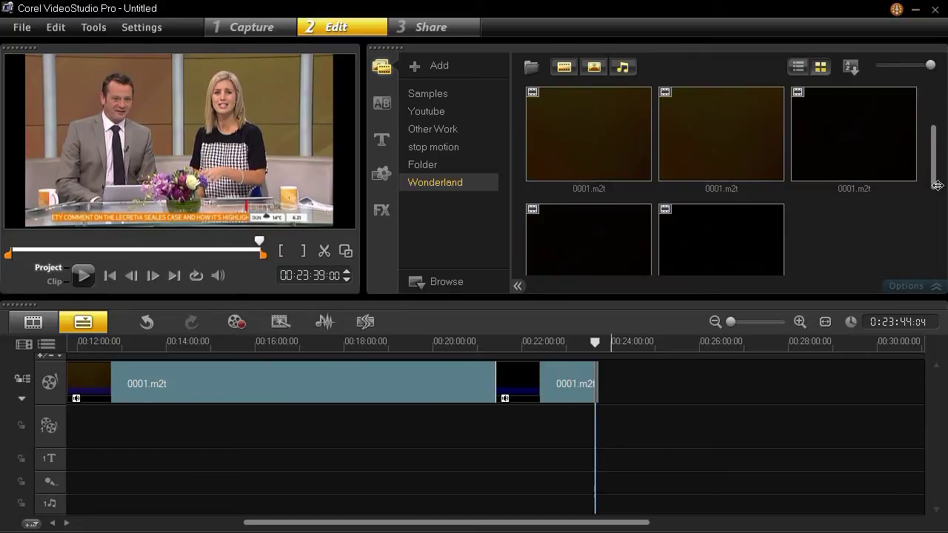
pyautogui.moveTo(938, 185)
pyautogui.mouseDown()
pyautogui.moveTo(934, 217)
pyautogui.moveTo(933, 189)
pyautogui.mouseUp()
pyautogui.click(740, 239)
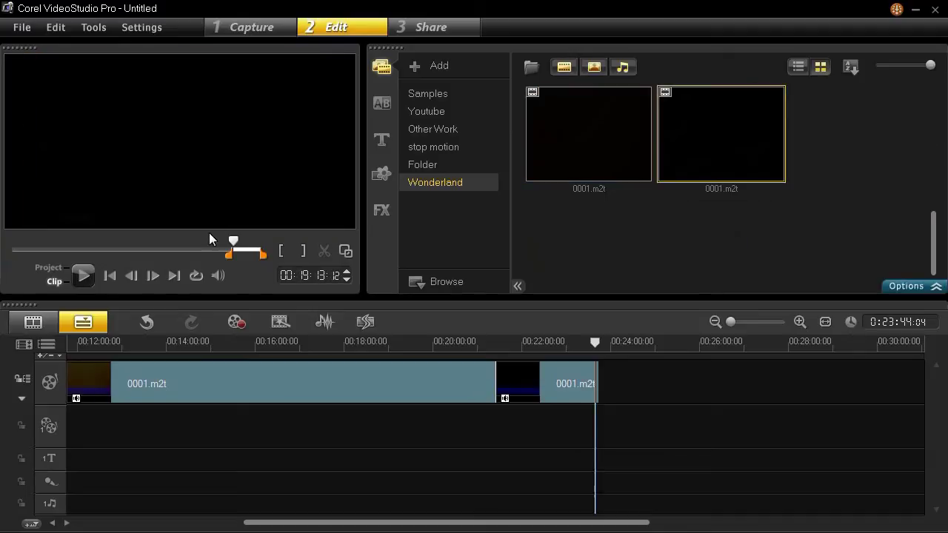
pyautogui.moveTo(232, 239); pyautogui.dragTo(262, 247)
# Step: Import 0002.m2t into the Wonderland library and move its preview position to 00:05:49:12
pyautogui.click(533, 68)
pyautogui.doubleClick(704, 146)
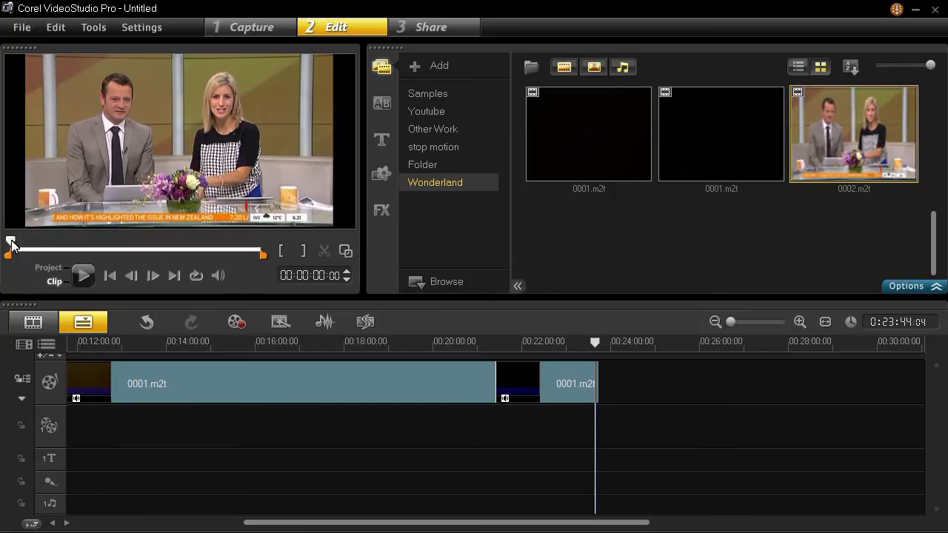
pyautogui.moveTo(11, 245); pyautogui.dragTo(85, 251)
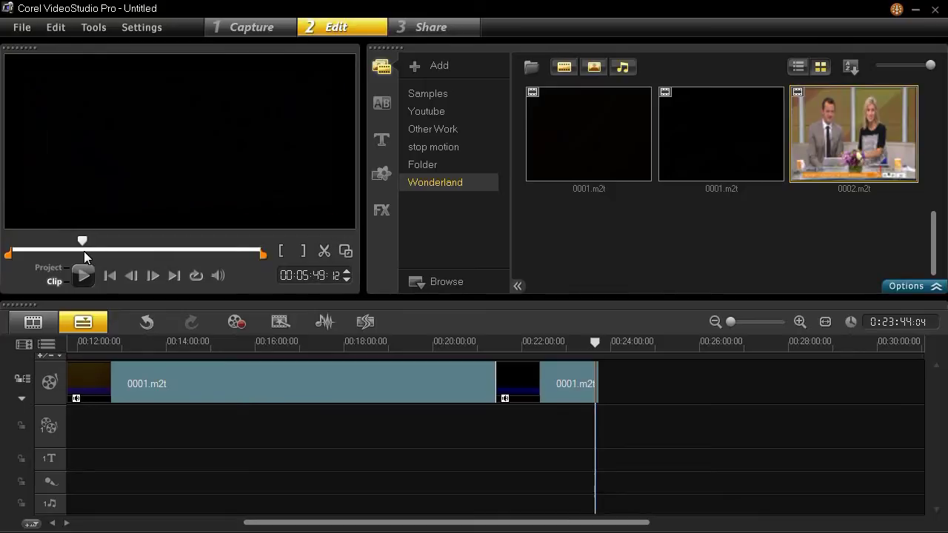
pyautogui.moveTo(85, 251); pyautogui.dragTo(83, 250)
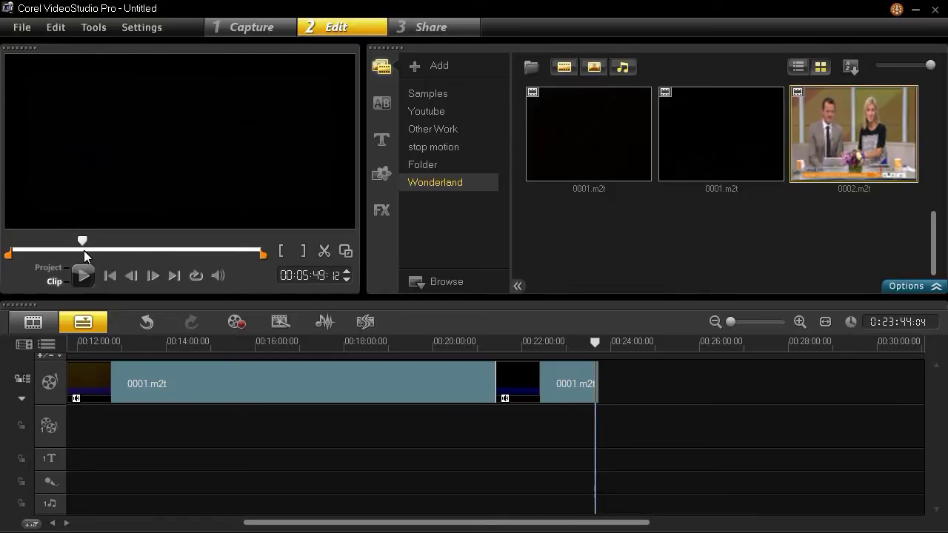
# Step: Set the preview of 0002.m2t to the black frame at 00:05:41:15 and split the clip there
pyautogui.click(347, 281)
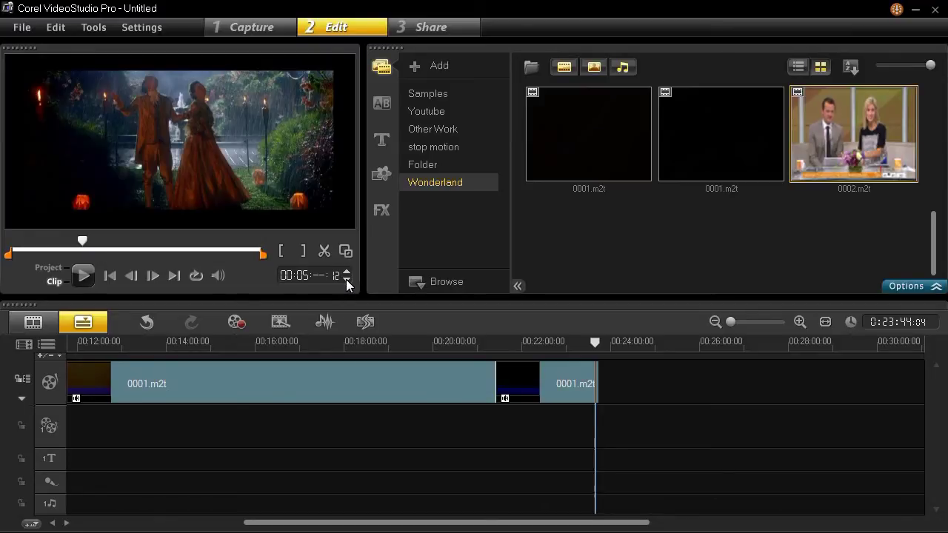
pyautogui.click(346, 280)
pyautogui.click(347, 281)
pyautogui.click(346, 281)
pyautogui.click(347, 272)
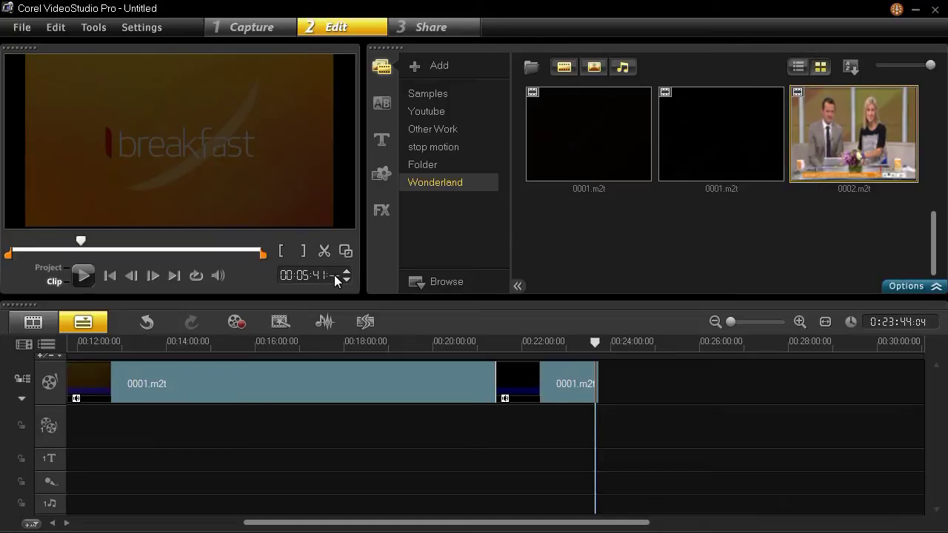
pyautogui.click(345, 272)
pyautogui.click(346, 272)
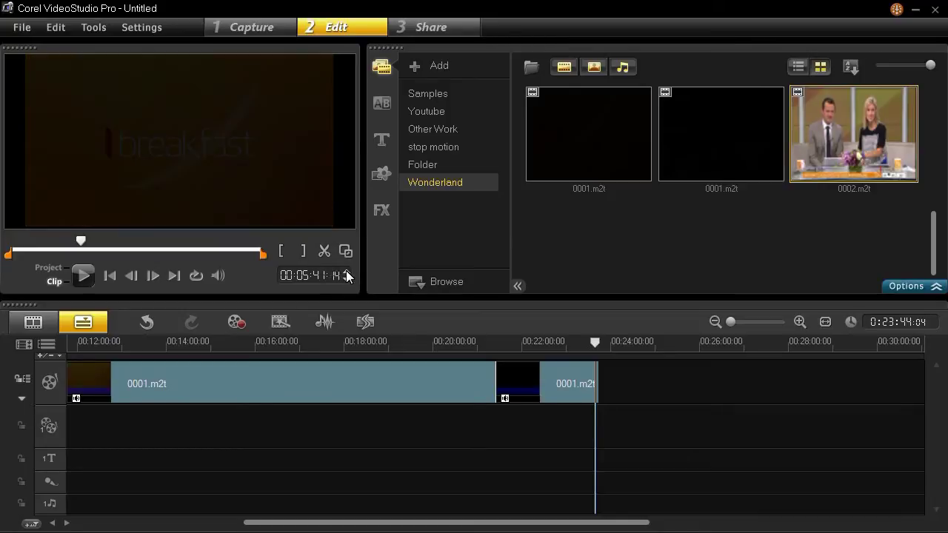
pyautogui.click(346, 272)
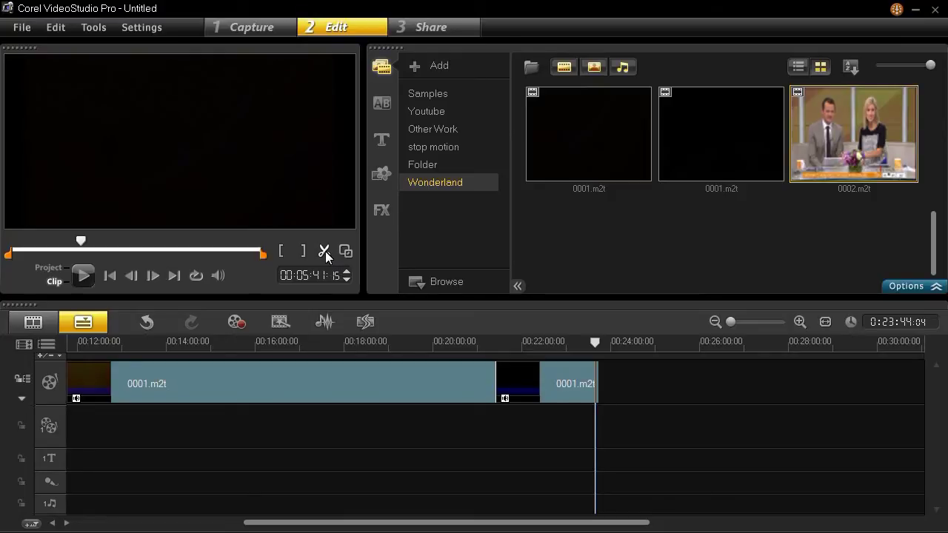
pyautogui.click(325, 250)
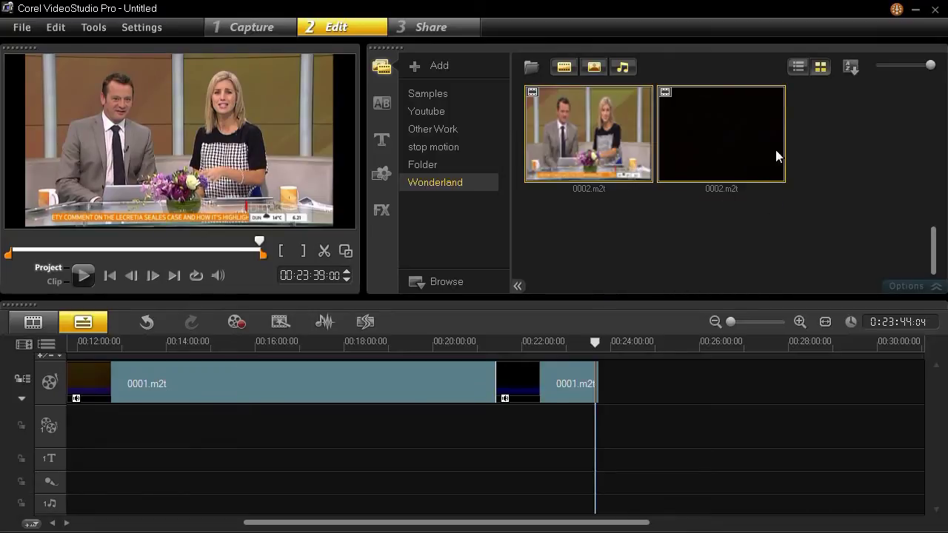
# Step: Preview the end of the first 0002.m2t part and add that part to the video track after the 0001.m2t clips
pyautogui.click(619, 139)
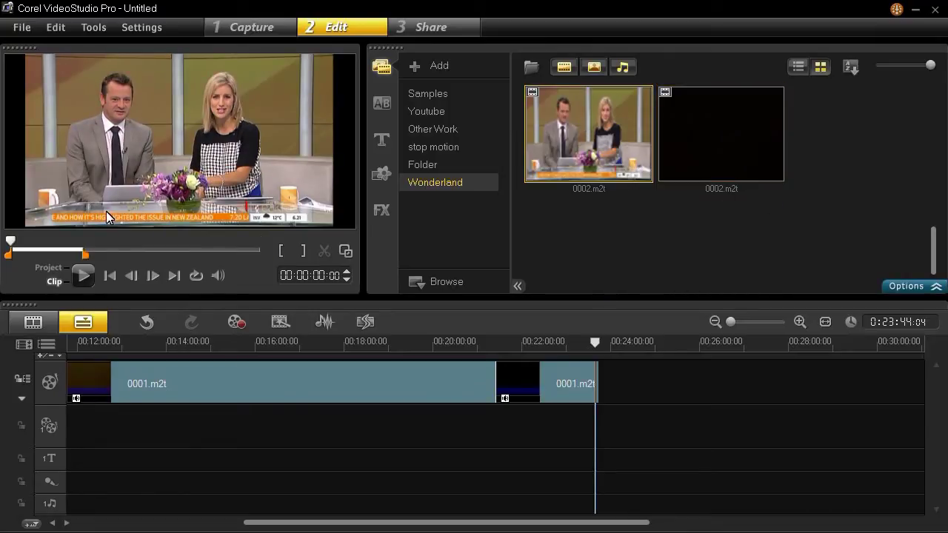
pyautogui.moveTo(10, 241); pyautogui.dragTo(81, 254)
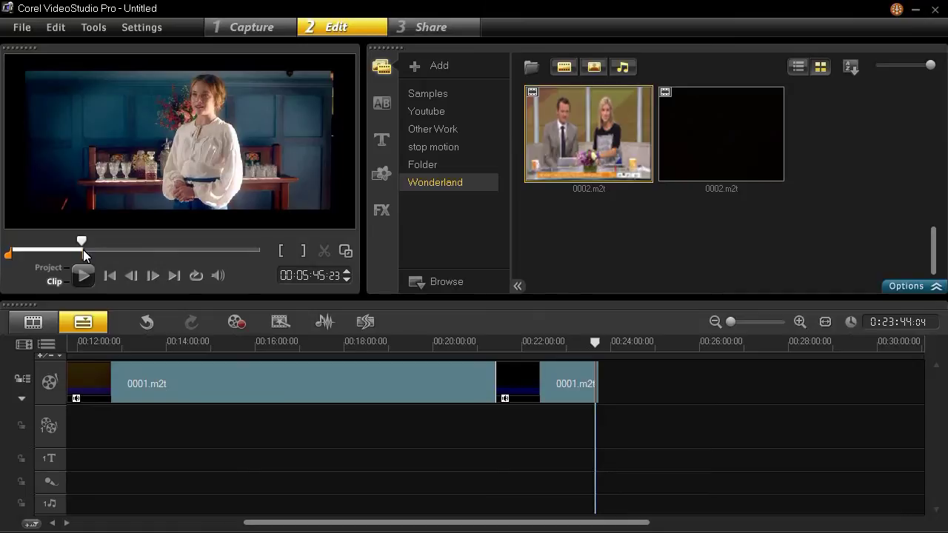
pyautogui.moveTo(81, 252); pyautogui.dragTo(81, 250)
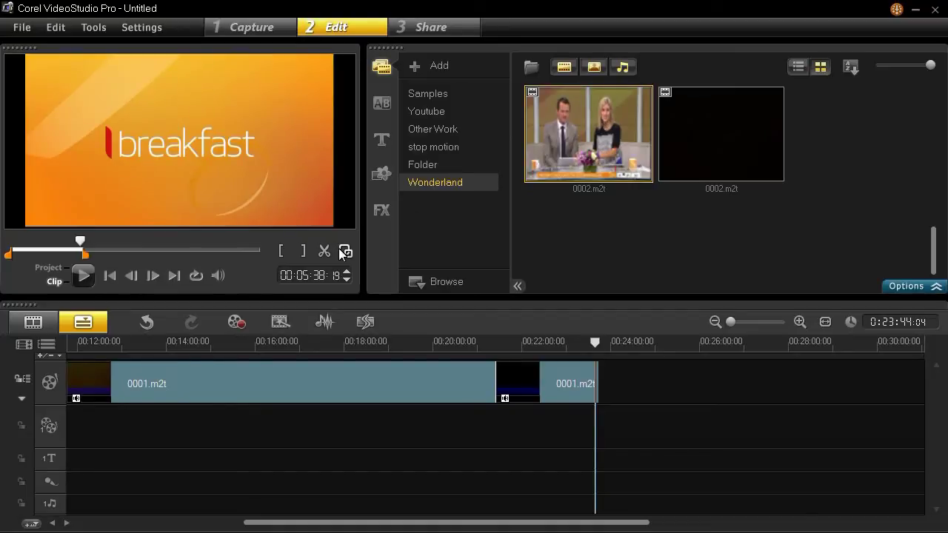
pyautogui.moveTo(586, 136); pyautogui.dragTo(626, 382)
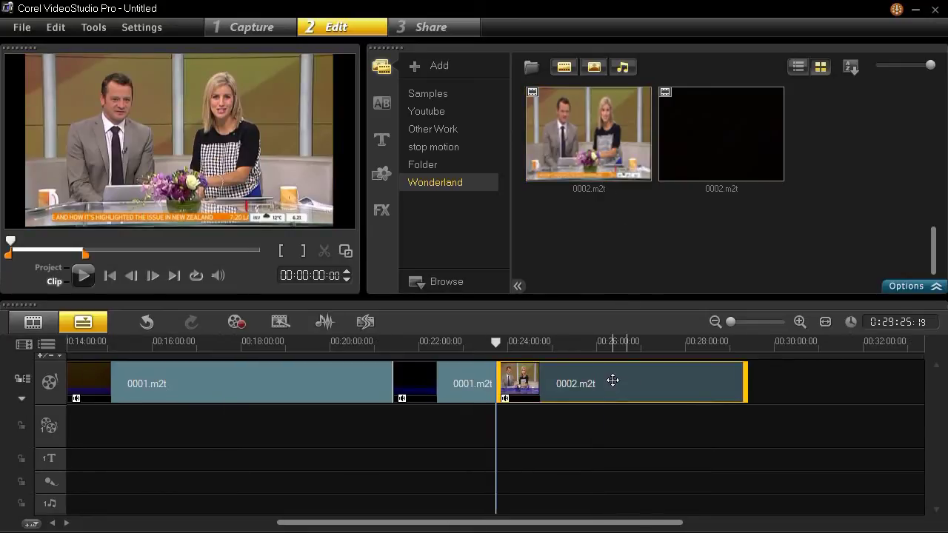
pyautogui.moveTo(542, 522); pyautogui.dragTo(598, 521)
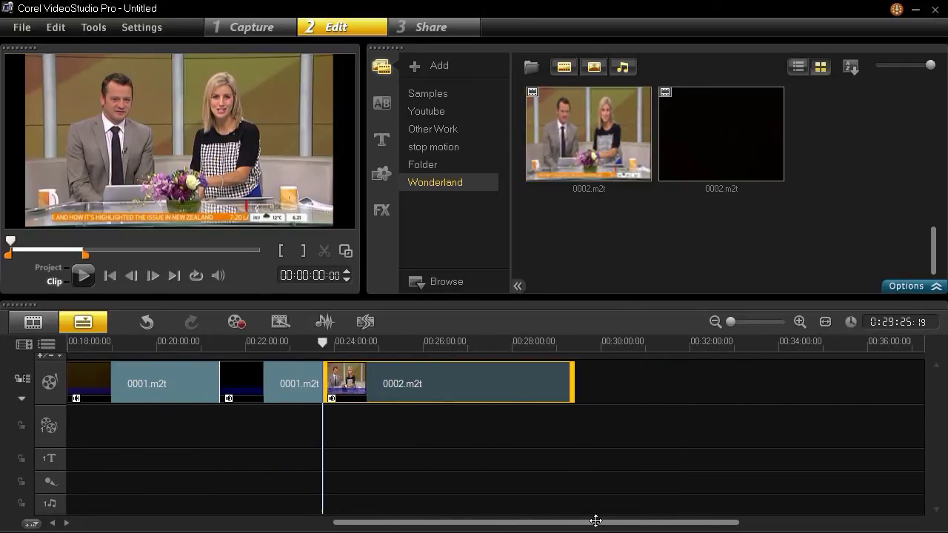
# Step: Split the remaining black 0002.m2t clip at the end of the ad break, at 00:09:11:23
pyautogui.click(746, 149)
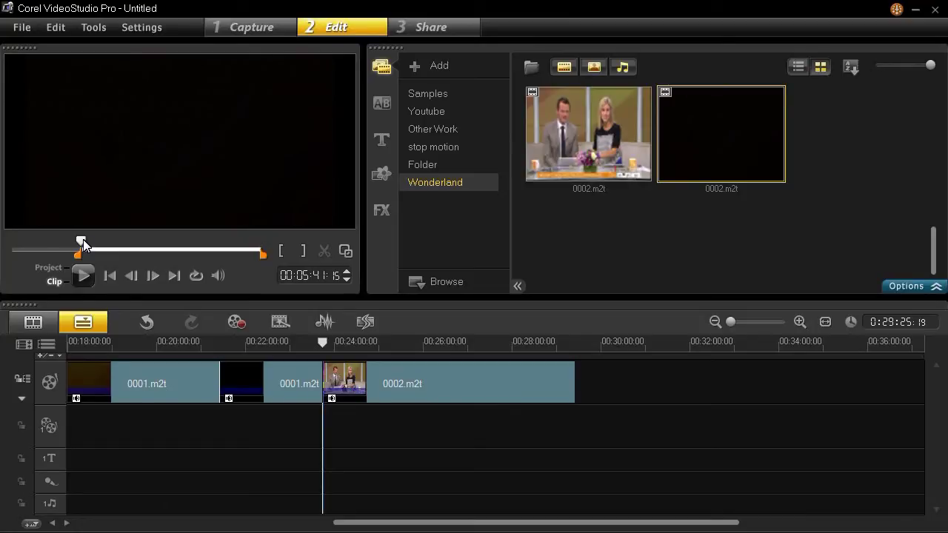
pyautogui.moveTo(83, 239); pyautogui.dragTo(125, 251)
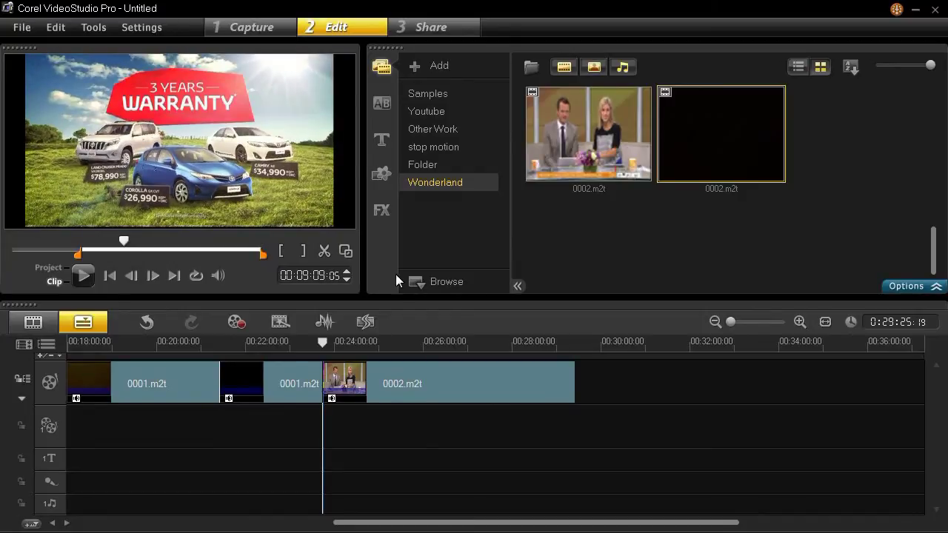
pyautogui.click(346, 273)
pyautogui.click(346, 272)
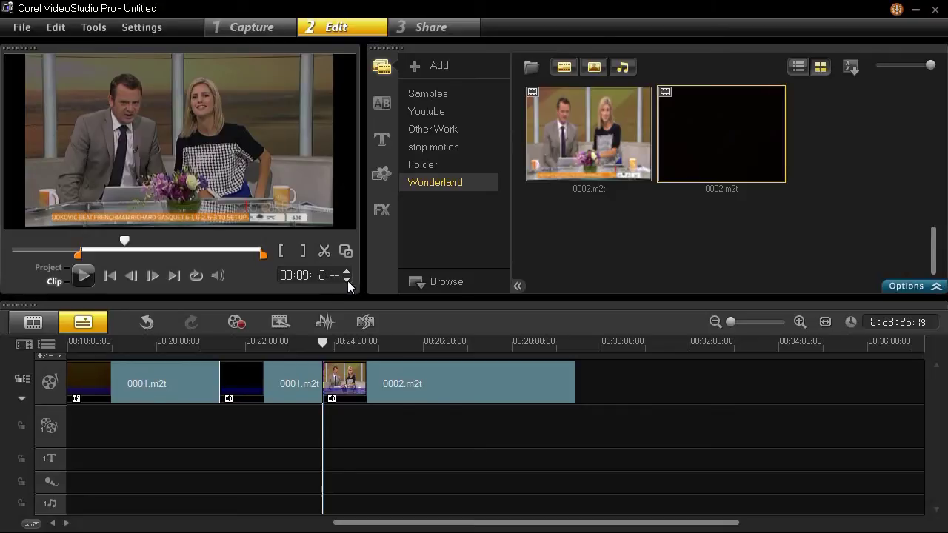
pyautogui.click(347, 279)
pyautogui.click(346, 279)
pyautogui.click(346, 279)
pyautogui.click(347, 279)
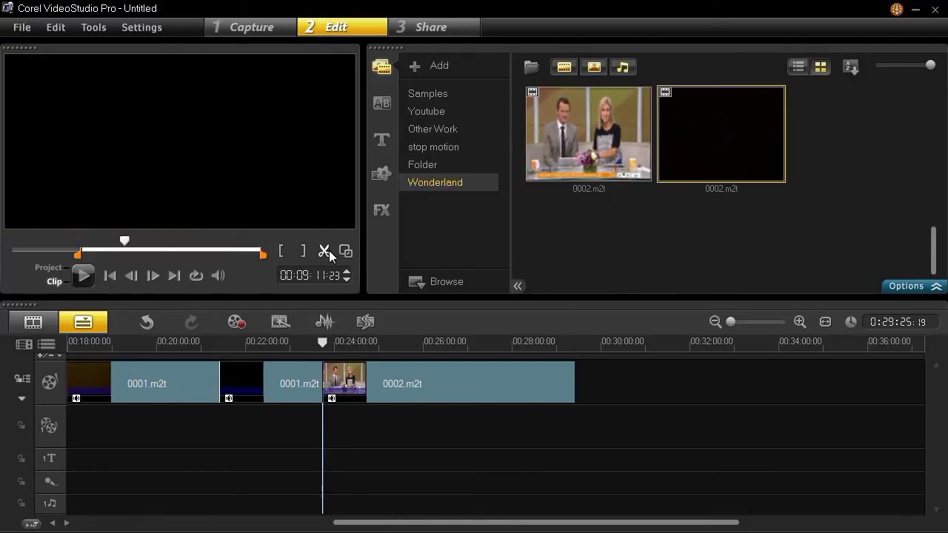
pyautogui.click(325, 251)
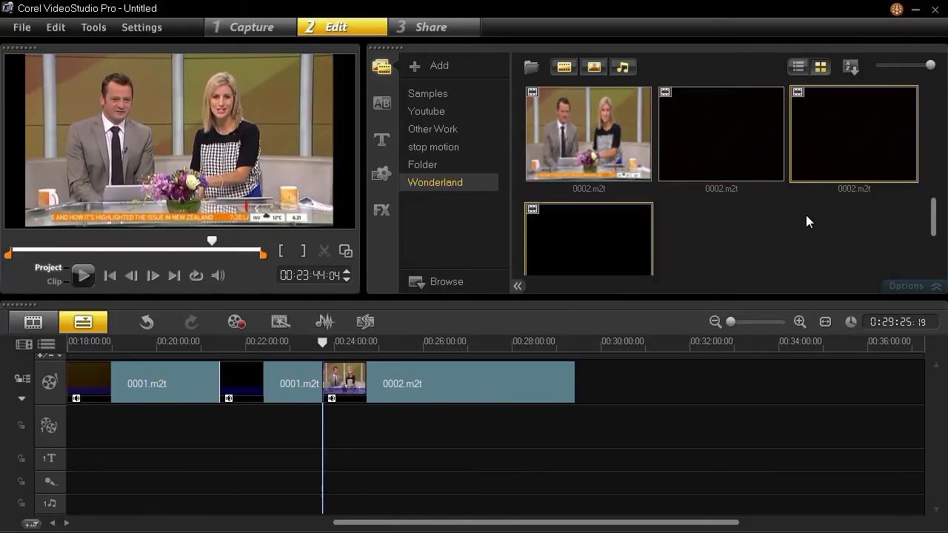
# Step: Preview the newly split 0002.m2t part starting at 00:05:41:15 to check that it contains the ads
pyautogui.click(851, 220)
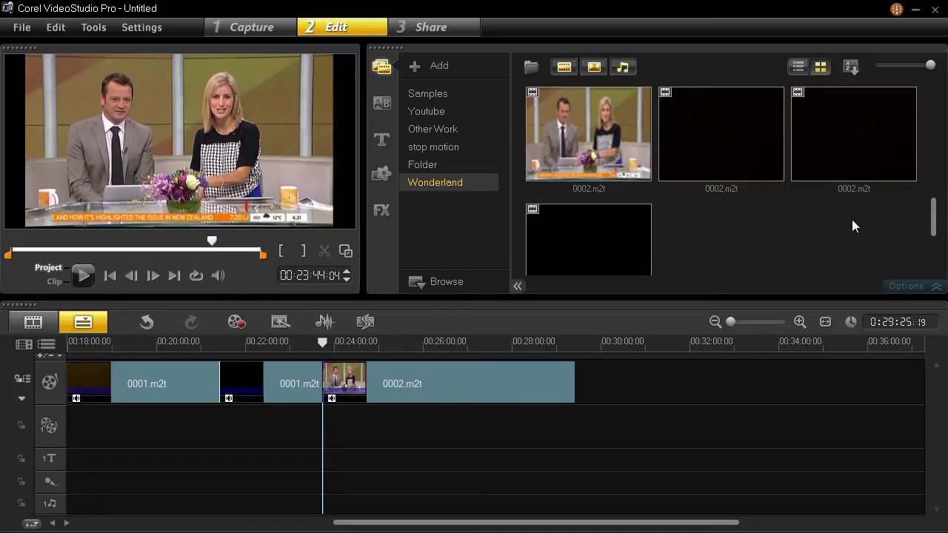
pyautogui.click(863, 154)
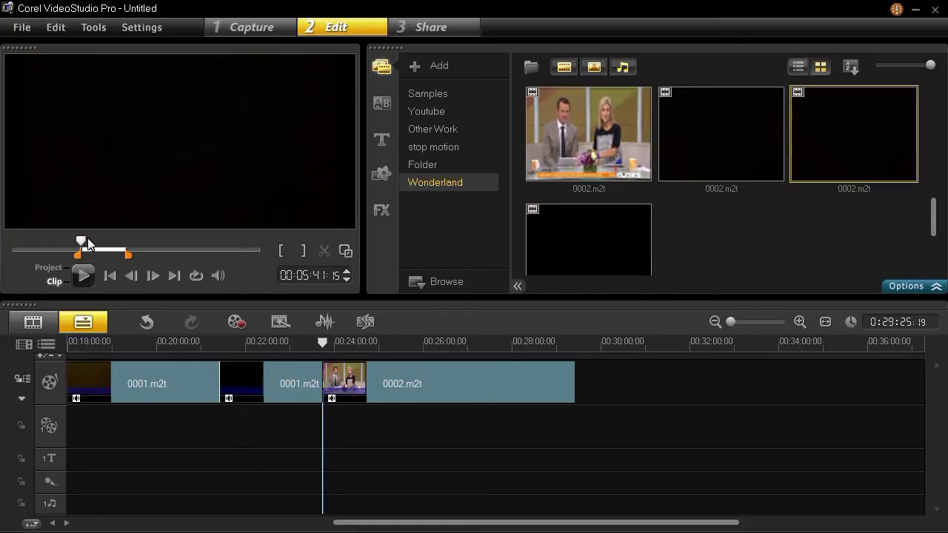
pyautogui.moveTo(81, 240); pyautogui.dragTo(123, 245)
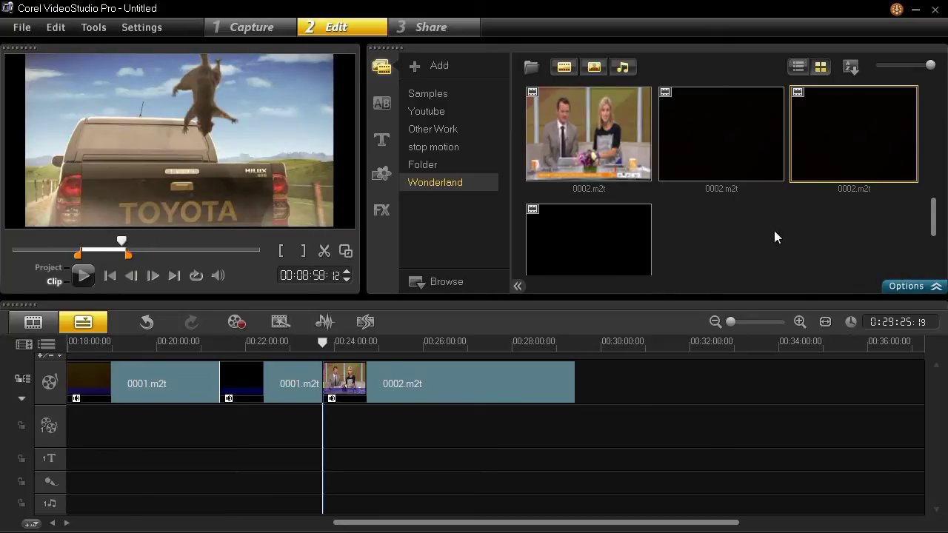
# Step: Preview the 0002.m2t part starting at 00:09:11:23, place it at the end of the video track and scrub through it on the timeline
pyautogui.click(582, 235)
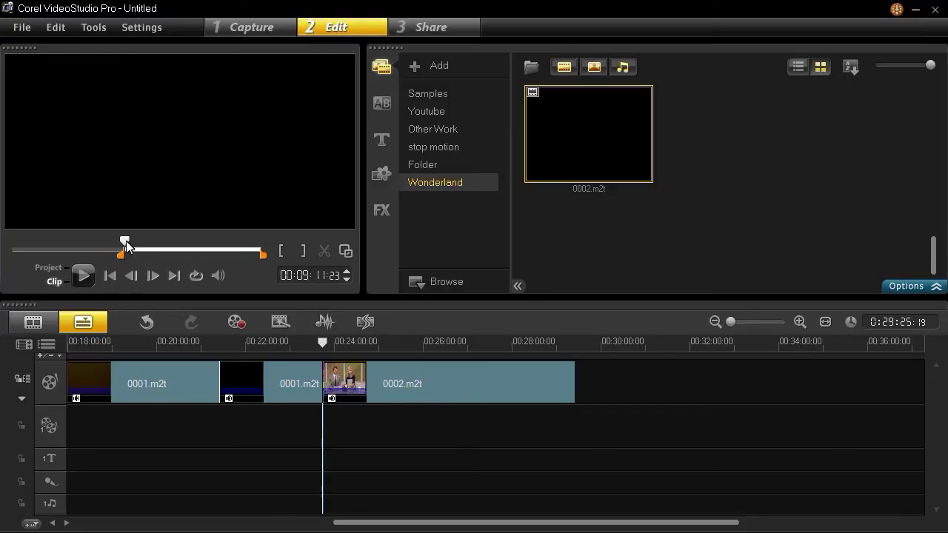
pyautogui.moveTo(127, 240); pyautogui.dragTo(266, 253)
pyautogui.moveTo(608, 106); pyautogui.dragTo(622, 382)
pyautogui.moveTo(467, 523); pyautogui.dragTo(510, 523)
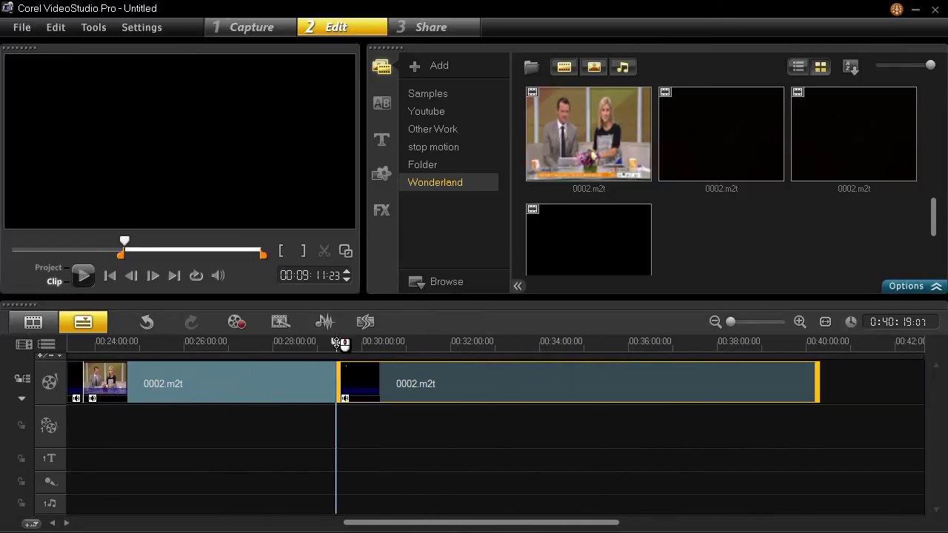
pyautogui.click(339, 342)
pyautogui.moveTo(339, 342); pyautogui.dragTo(661, 354)
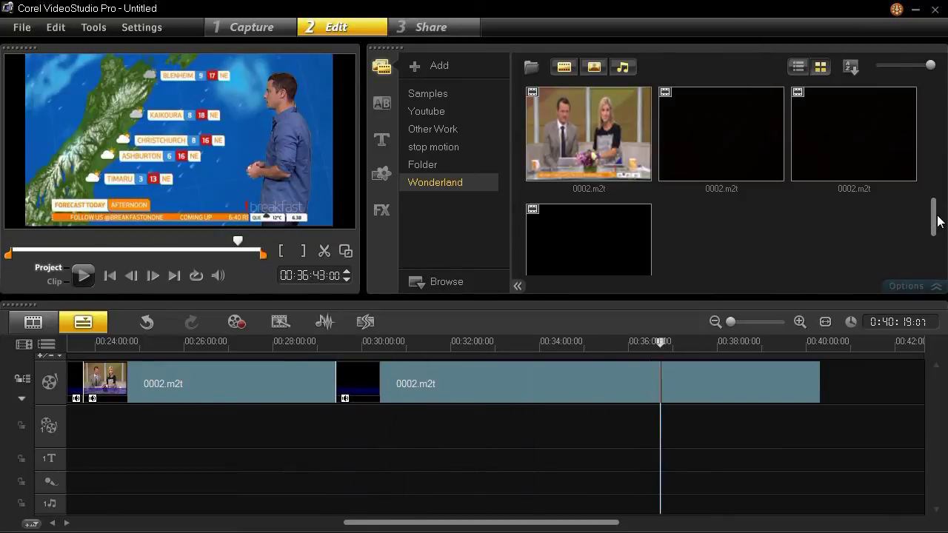
# Step: Import 0003.m2t into the Wonderland library
pyautogui.moveTo(936, 213); pyautogui.dragTo(936, 251)
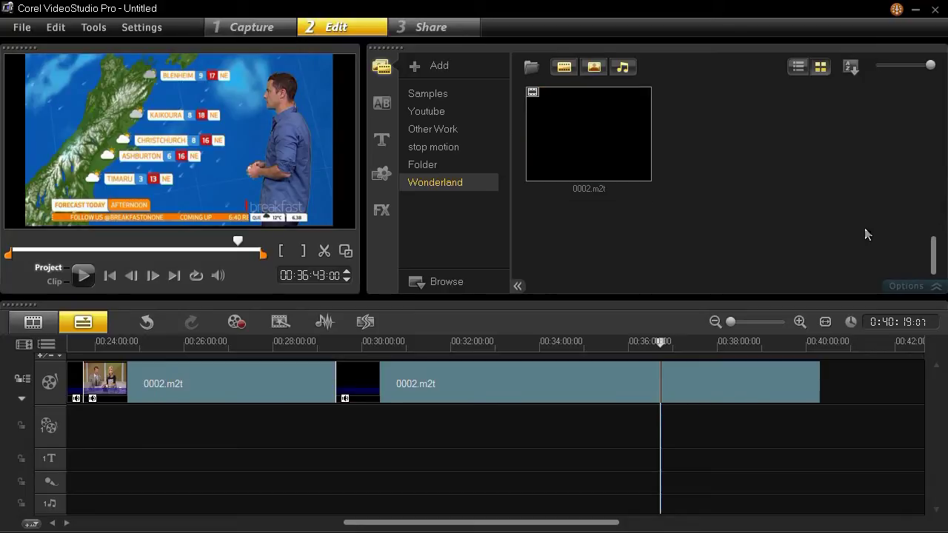
pyautogui.click(537, 70)
pyautogui.doubleClick(787, 162)
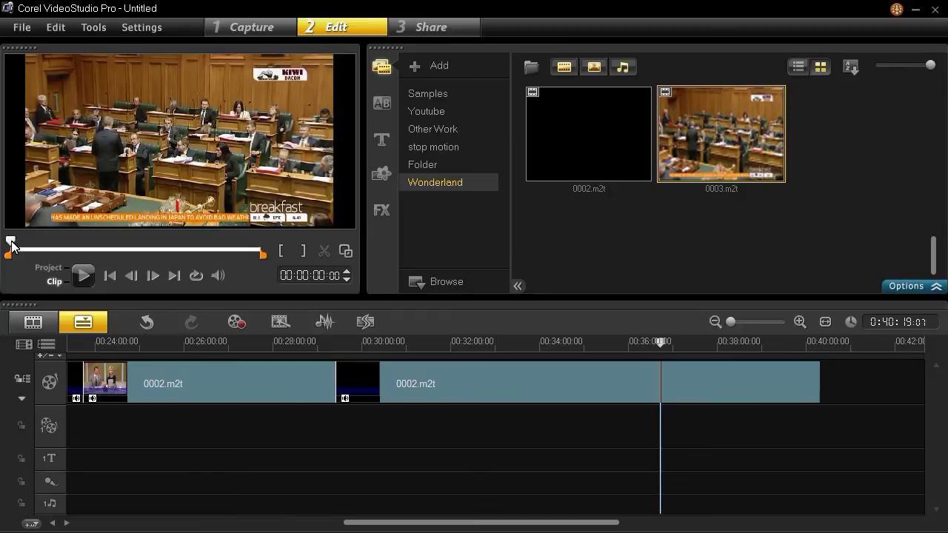
# Step: Set the preview of 0003.m2t to the black frame at 00:00:24:03 and split the clip there
pyautogui.moveTo(11, 247); pyautogui.dragTo(20, 247)
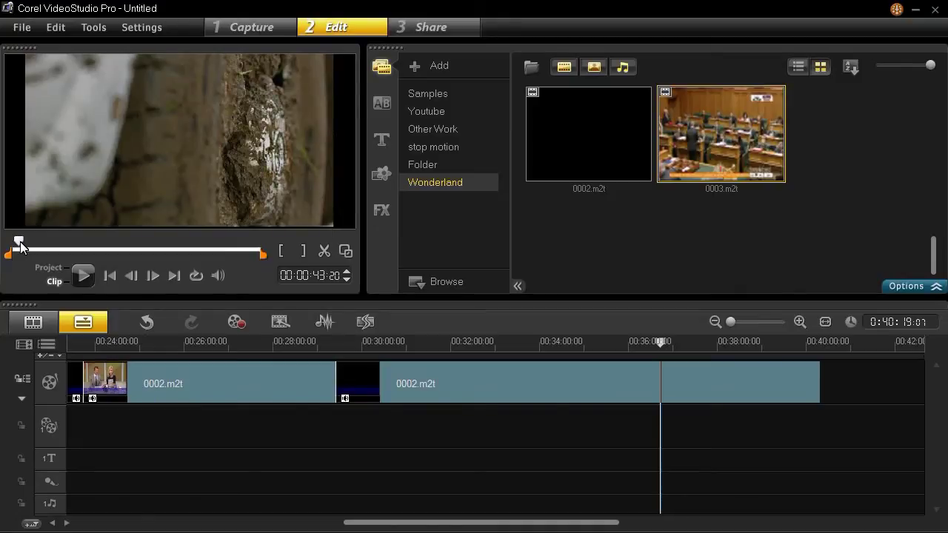
pyautogui.moveTo(20, 247); pyautogui.dragTo(15, 246)
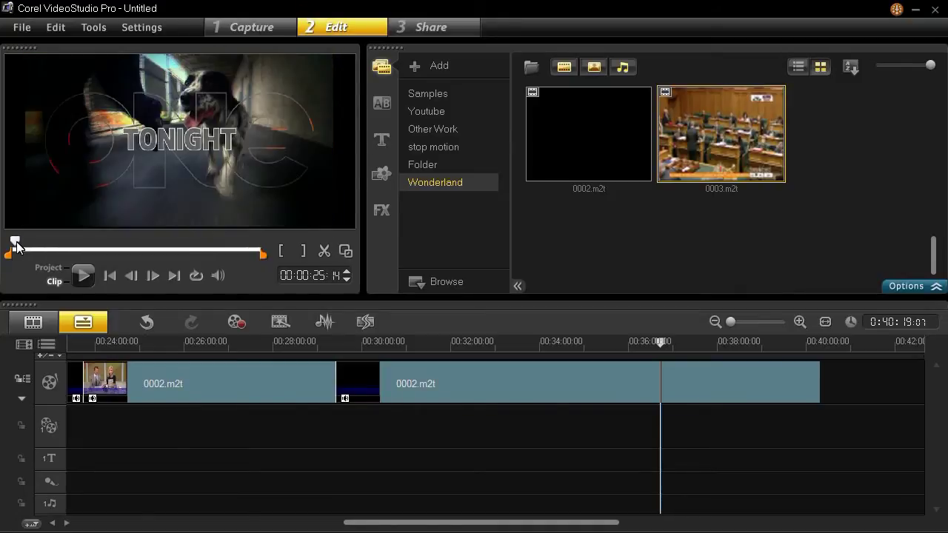
pyautogui.click(321, 276)
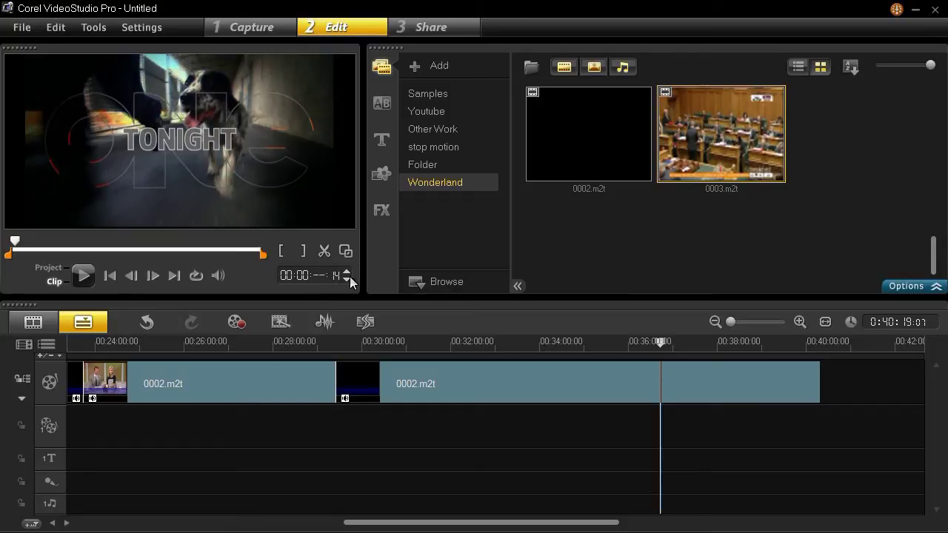
pyautogui.click(347, 280)
pyautogui.click(346, 284)
pyautogui.click(347, 283)
pyautogui.click(348, 271)
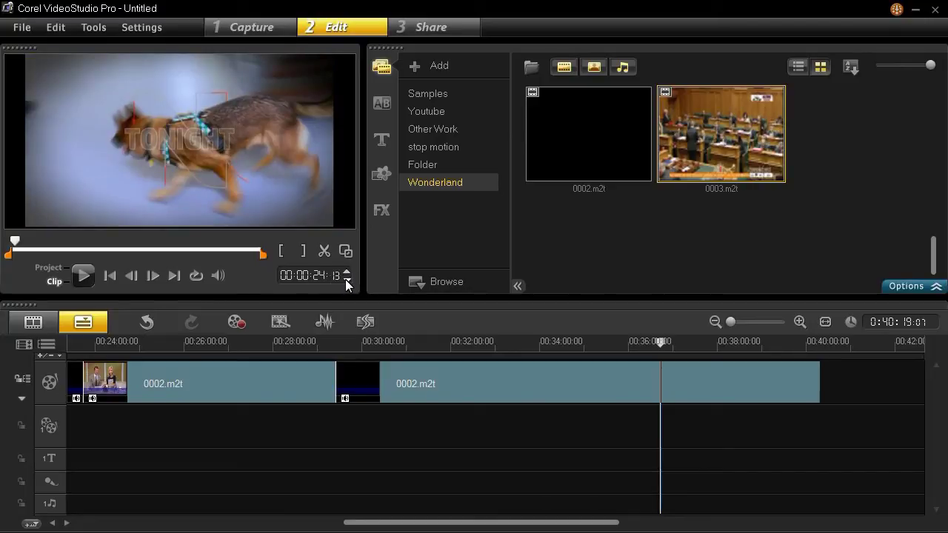
pyautogui.click(347, 280)
pyautogui.click(347, 280)
pyautogui.click(346, 281)
pyautogui.click(347, 280)
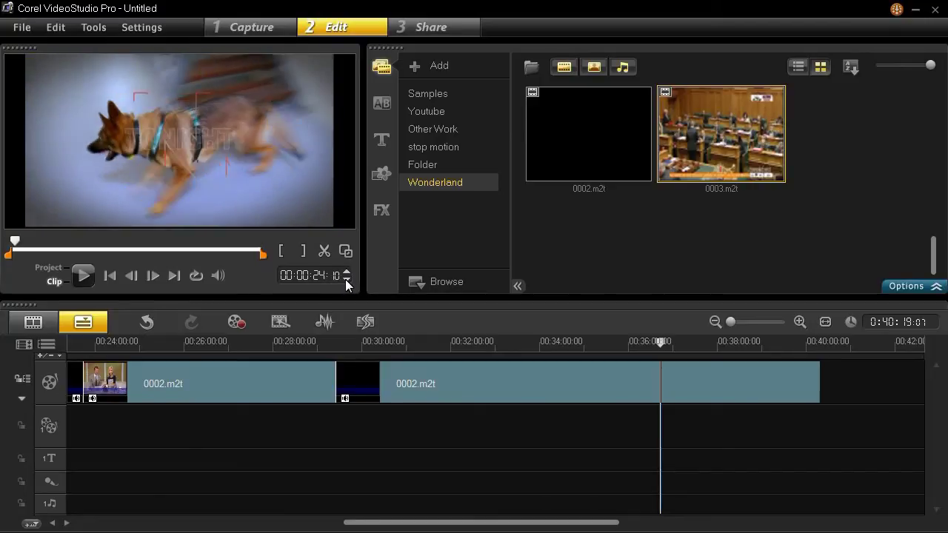
pyautogui.click(347, 280)
pyautogui.click(346, 280)
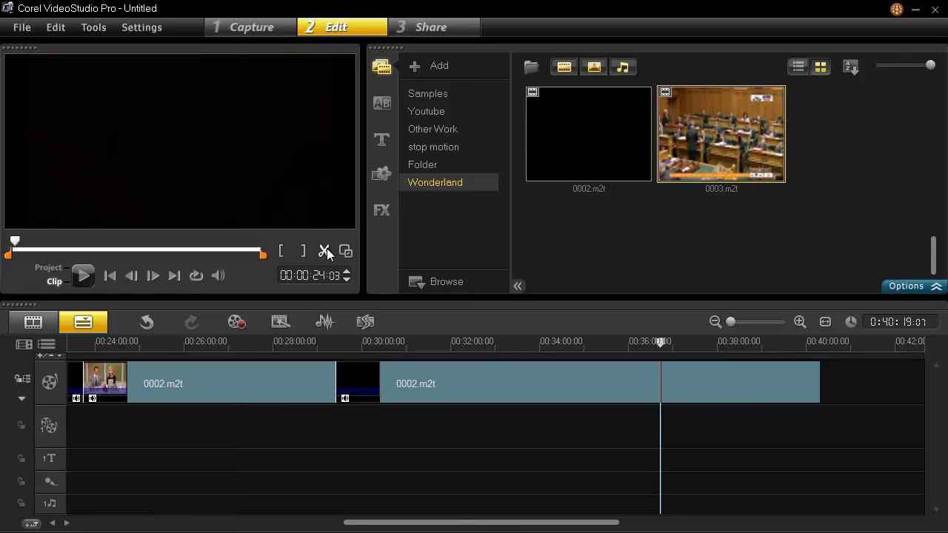
pyautogui.click(324, 252)
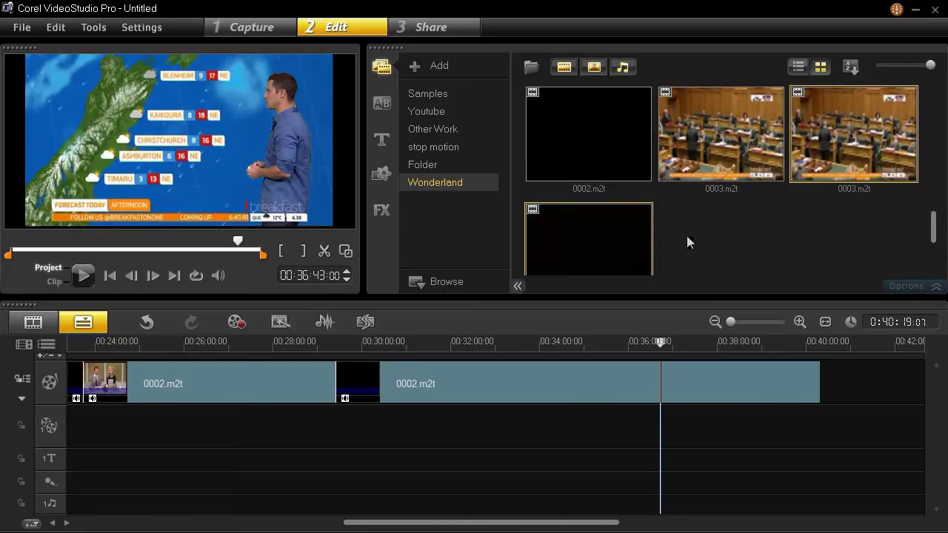
# Step: Check the opening part of 0003.m2t and add it to the video track after the last 0002.m2t clip
pyautogui.click(737, 122)
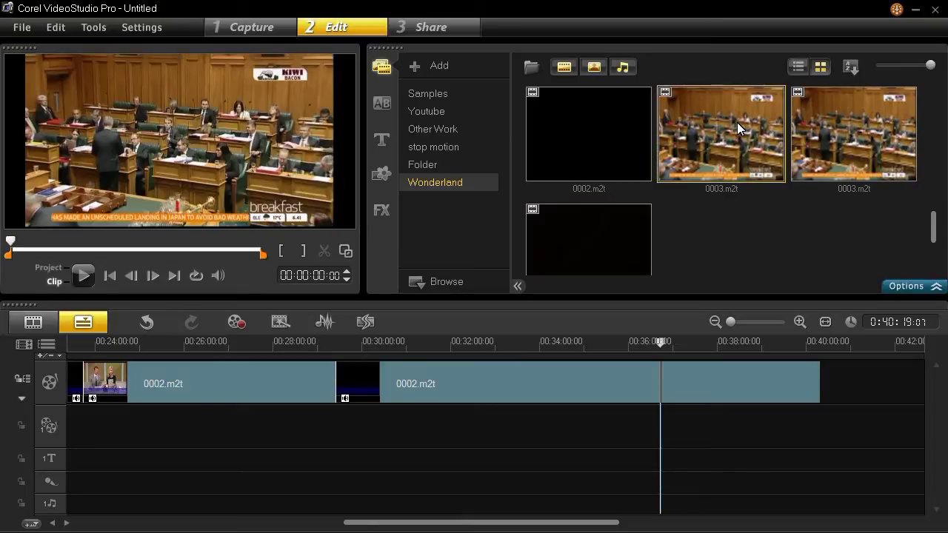
pyautogui.click(881, 173)
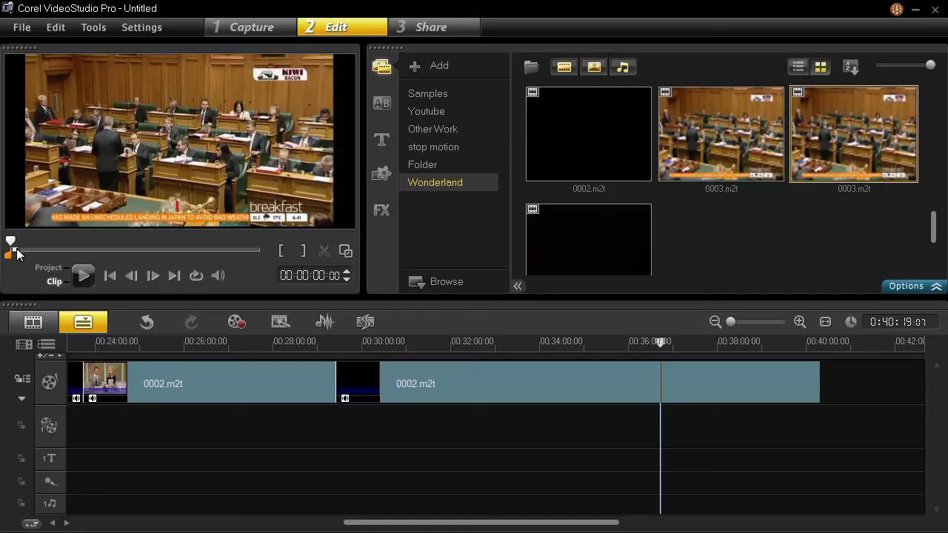
pyautogui.moveTo(851, 152); pyautogui.dragTo(829, 385)
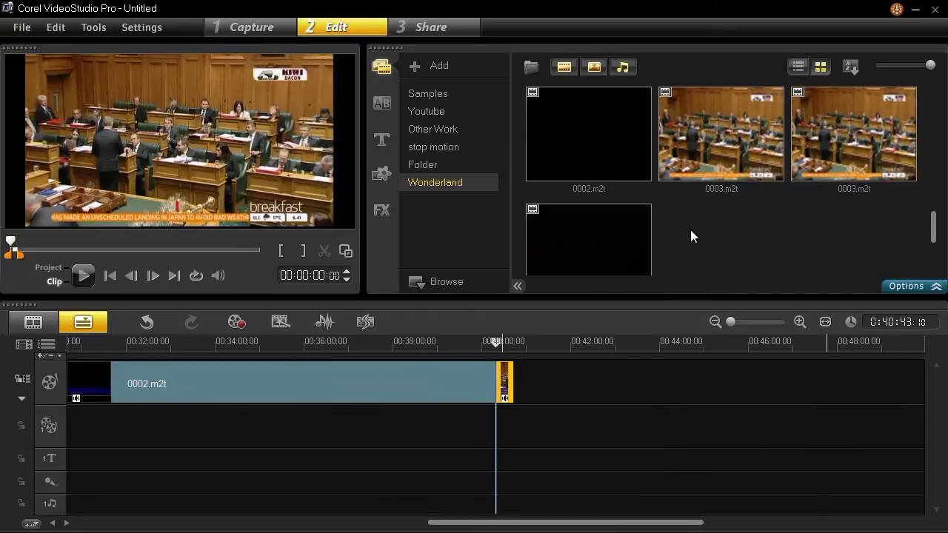
# Step: Scrub the last 0003.m2t library part to the end of the ad break at about 00:03:53:20
pyautogui.scroll(-2, 696, 235)
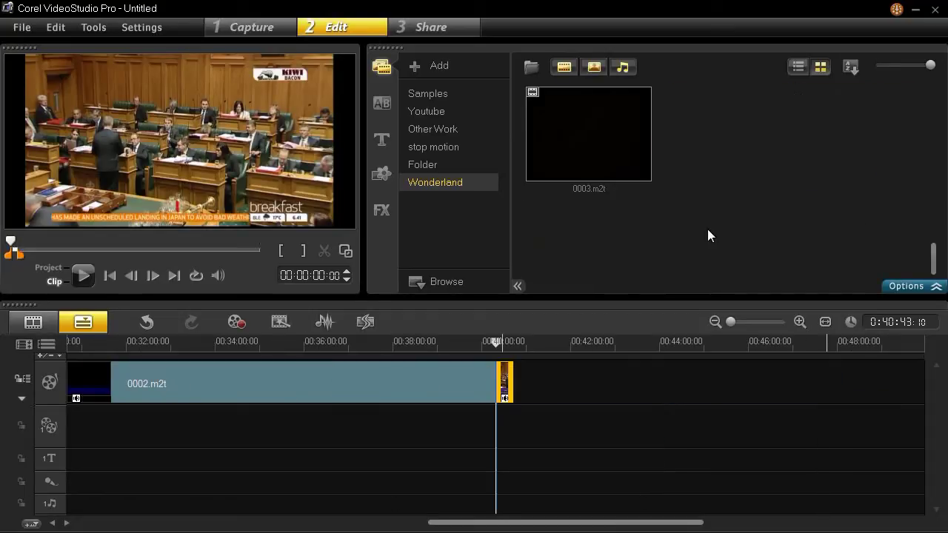
pyautogui.click(586, 160)
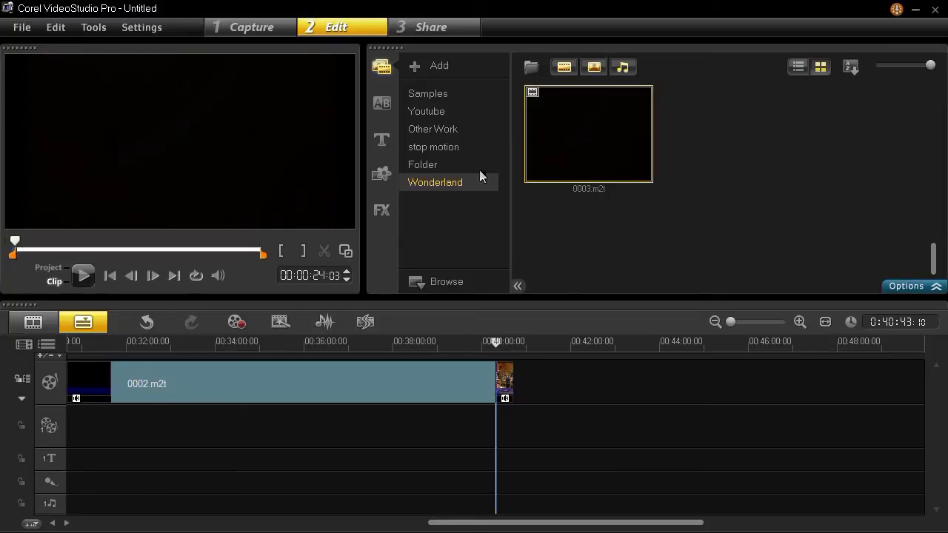
pyautogui.moveTo(14, 242); pyautogui.dragTo(59, 247)
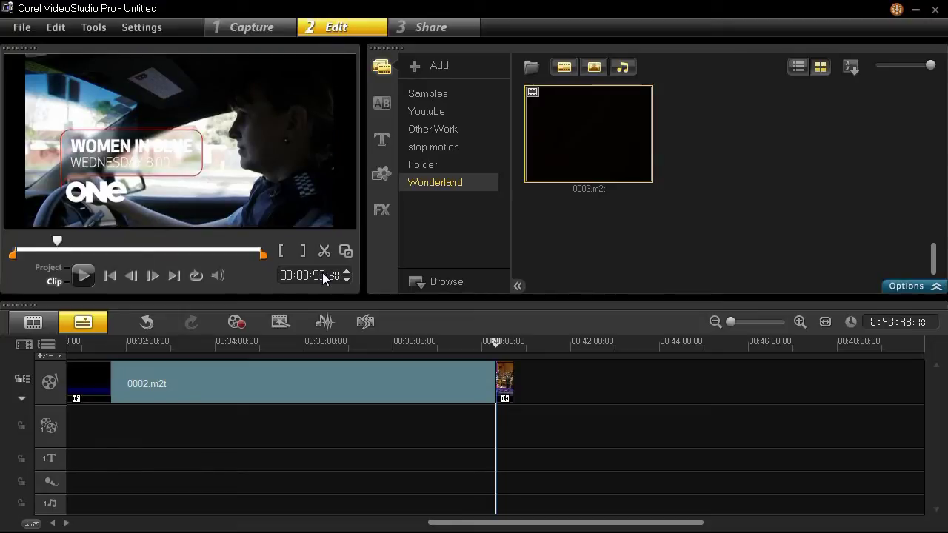
pyautogui.click(346, 270)
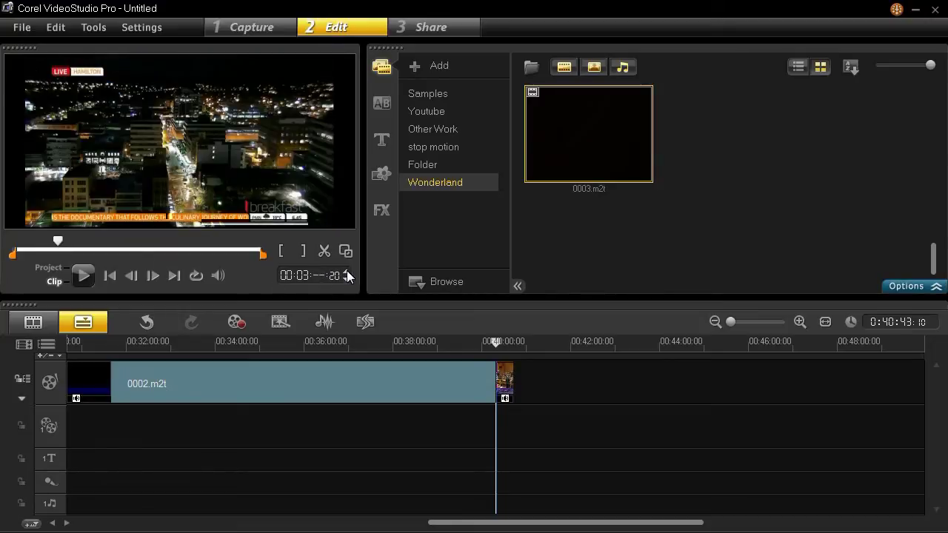
pyautogui.click(347, 280)
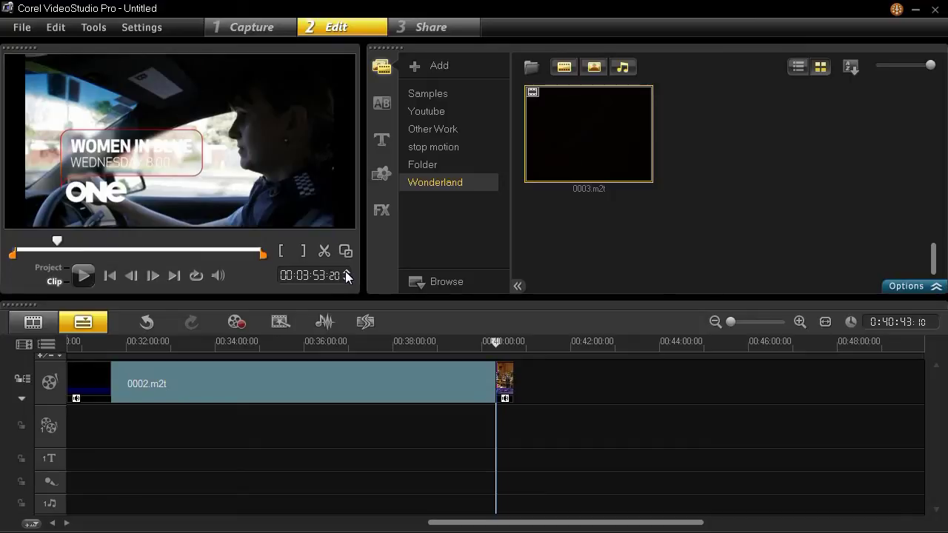
# Step: Split that 0003.m2t part at the black frame at 00:03:54:09 and check the resulting ad-break part
pyautogui.click(346, 271)
pyautogui.click(346, 271)
pyautogui.click(346, 271)
pyautogui.click(346, 274)
pyautogui.click(346, 274)
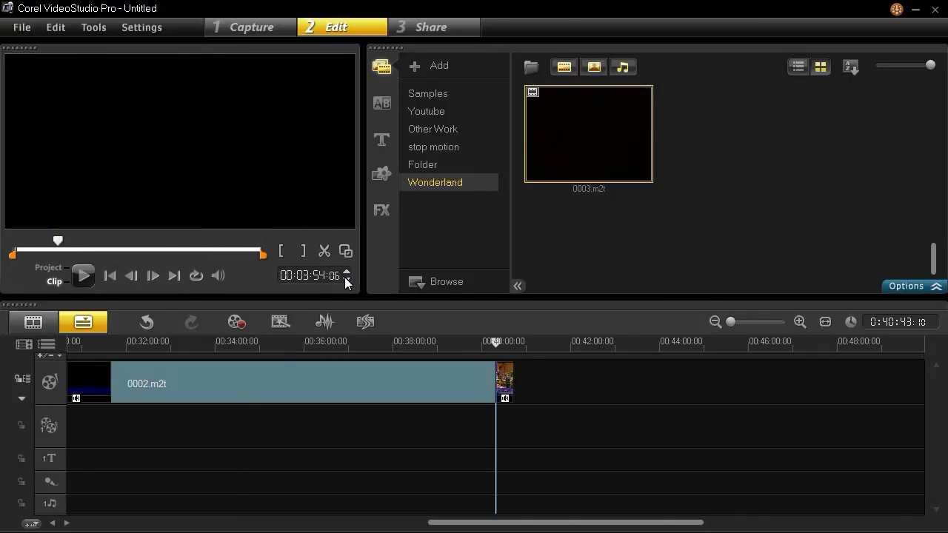
pyautogui.click(344, 277)
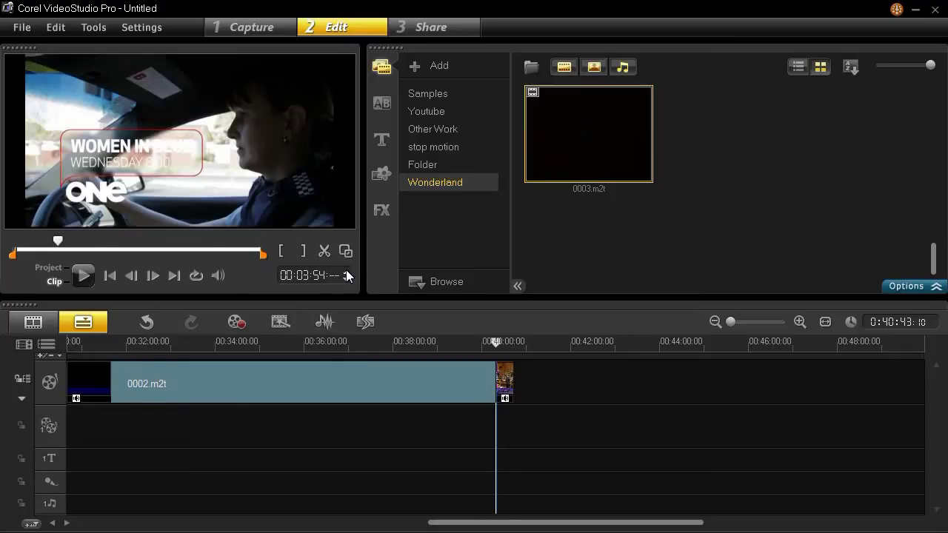
pyautogui.click(346, 269)
pyautogui.click(346, 271)
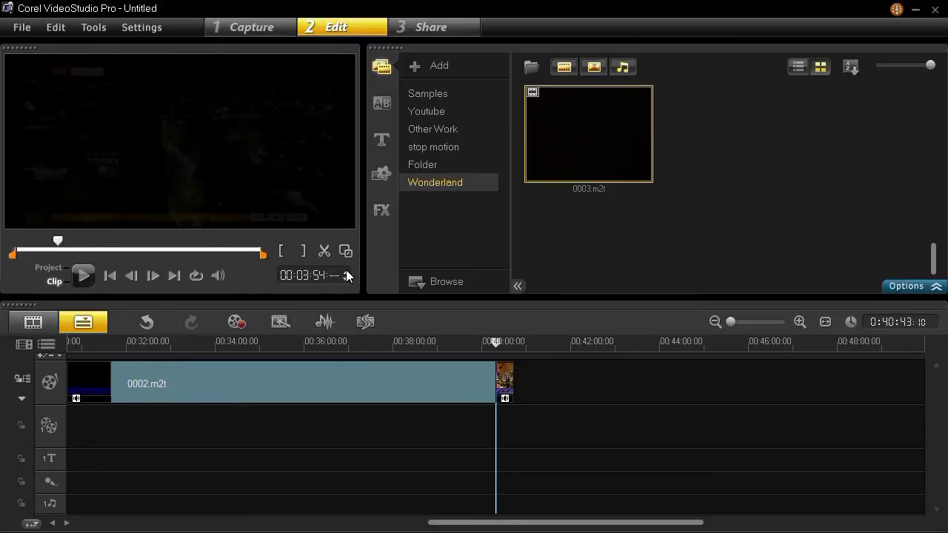
pyautogui.click(346, 279)
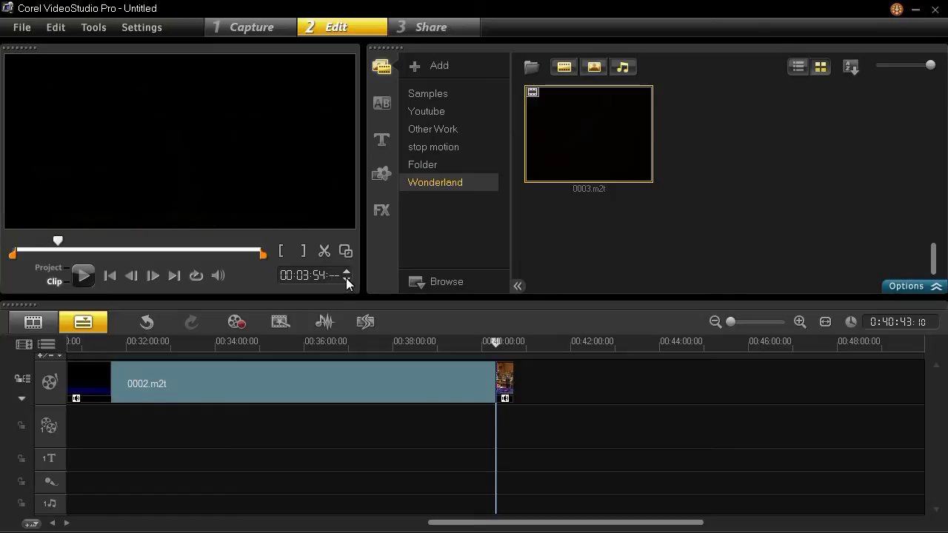
pyautogui.click(323, 252)
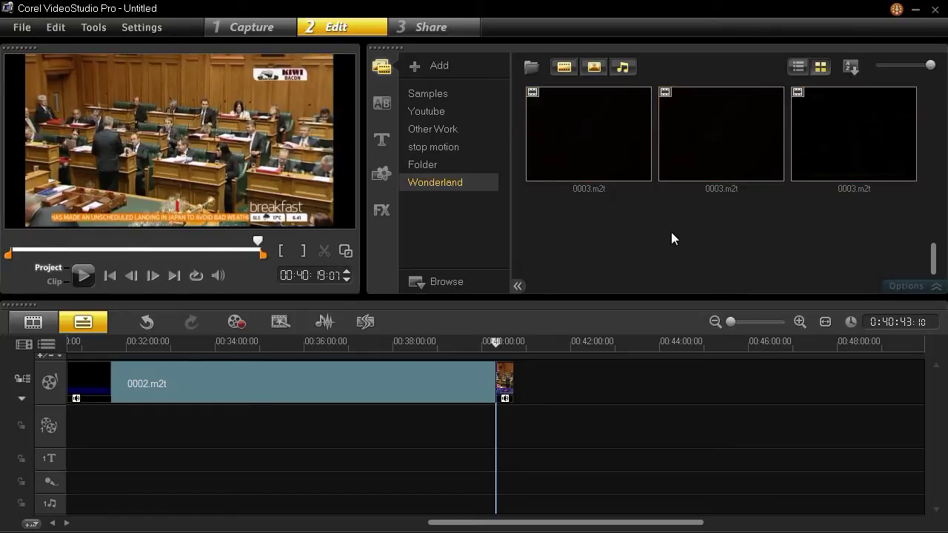
pyautogui.click(717, 152)
pyautogui.moveTo(15, 242); pyautogui.dragTo(55, 243)
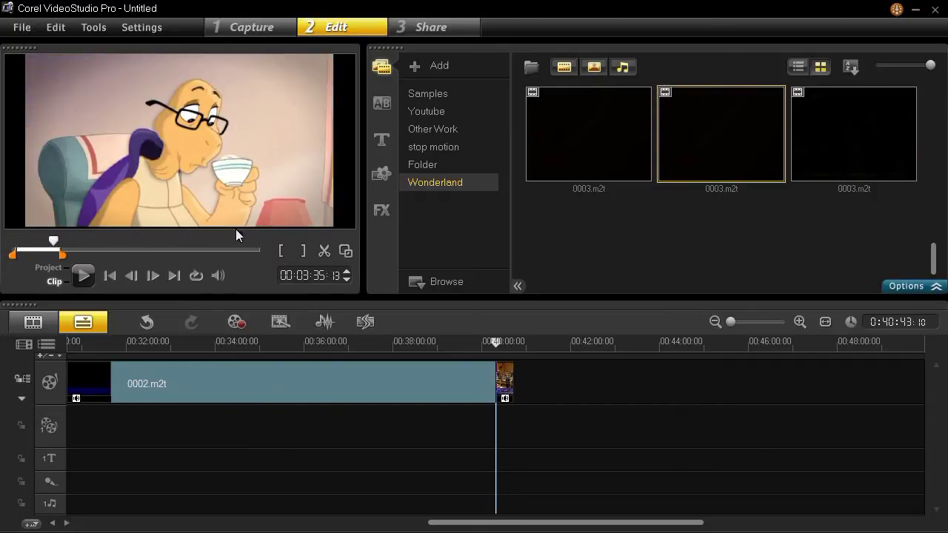
# Step: Set the preview of the 0003.m2t part starting at 00:03:54:09 to about 00:08:57, just past the end of the programme section
pyautogui.click(831, 158)
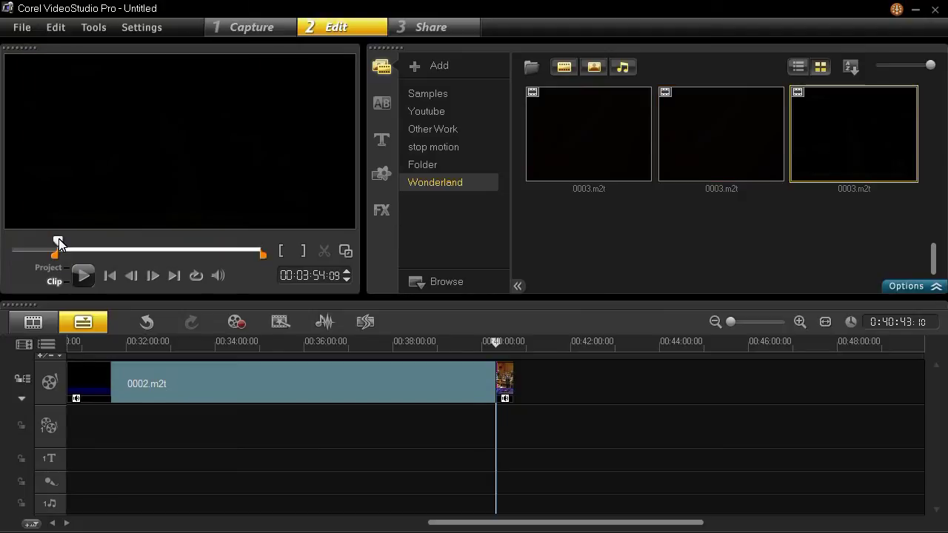
pyautogui.moveTo(59, 242); pyautogui.dragTo(119, 249)
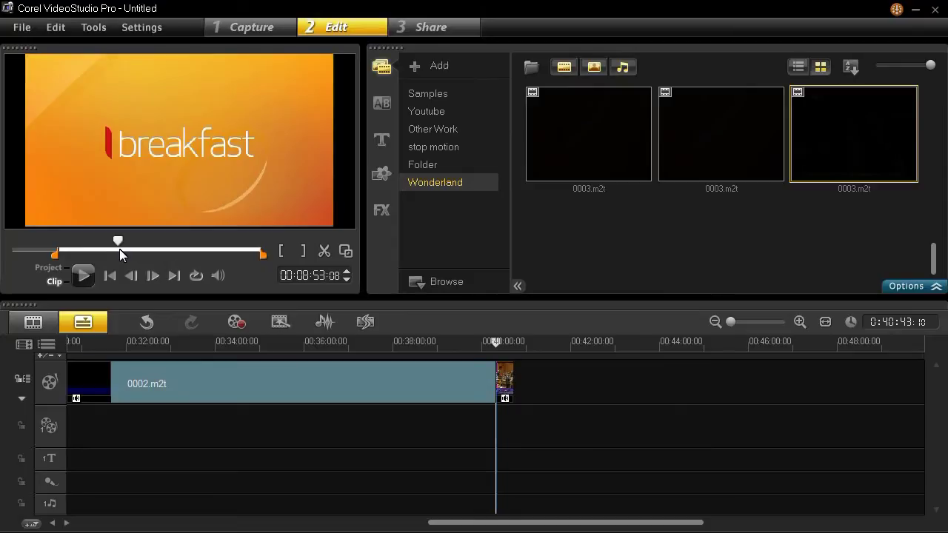
pyautogui.click(346, 271)
pyautogui.click(346, 271)
pyautogui.click(346, 271)
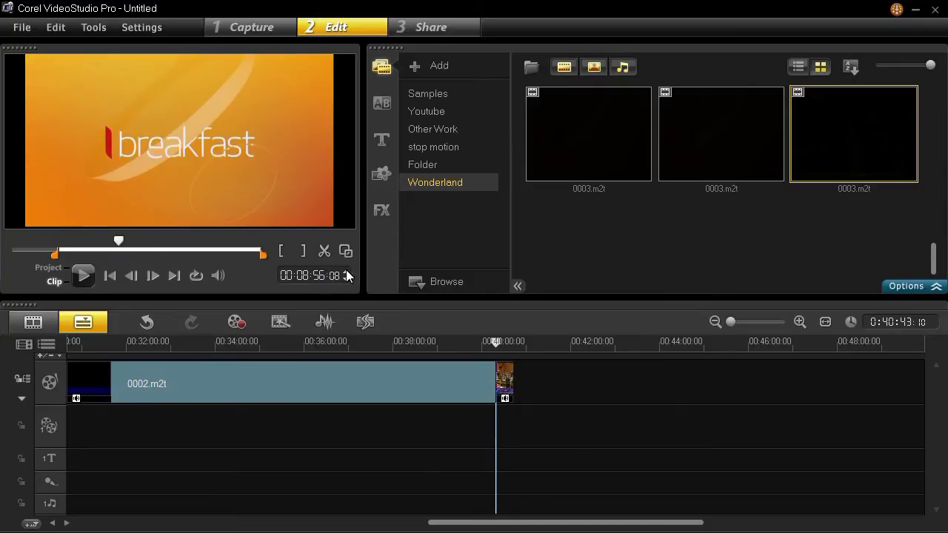
pyautogui.click(346, 271)
# Step: Step back to the black frame at 00:08:56:19 and split the 0003.m2t part there
pyautogui.click(346, 279)
pyautogui.click(347, 279)
pyautogui.click(347, 279)
pyautogui.click(347, 279)
pyautogui.click(347, 279)
pyautogui.click(347, 280)
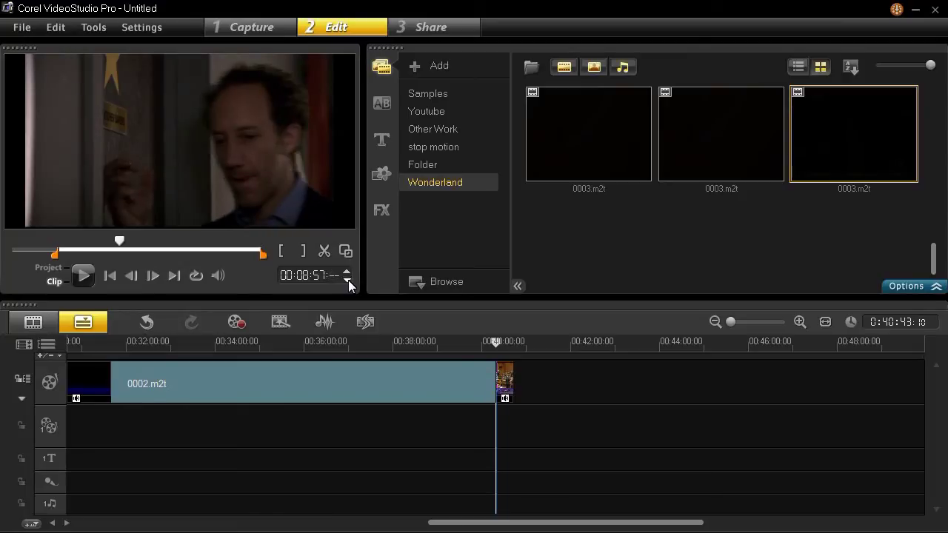
pyautogui.click(347, 279)
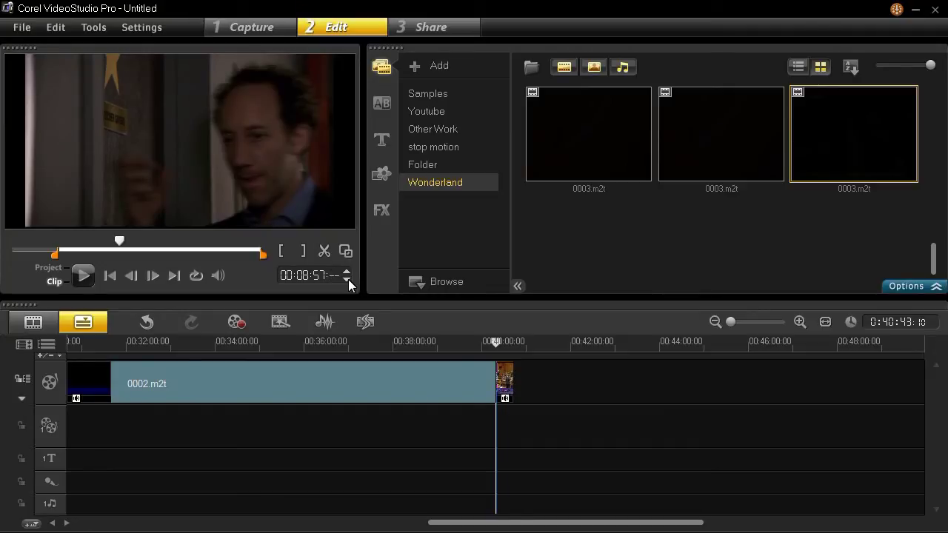
pyautogui.click(347, 280)
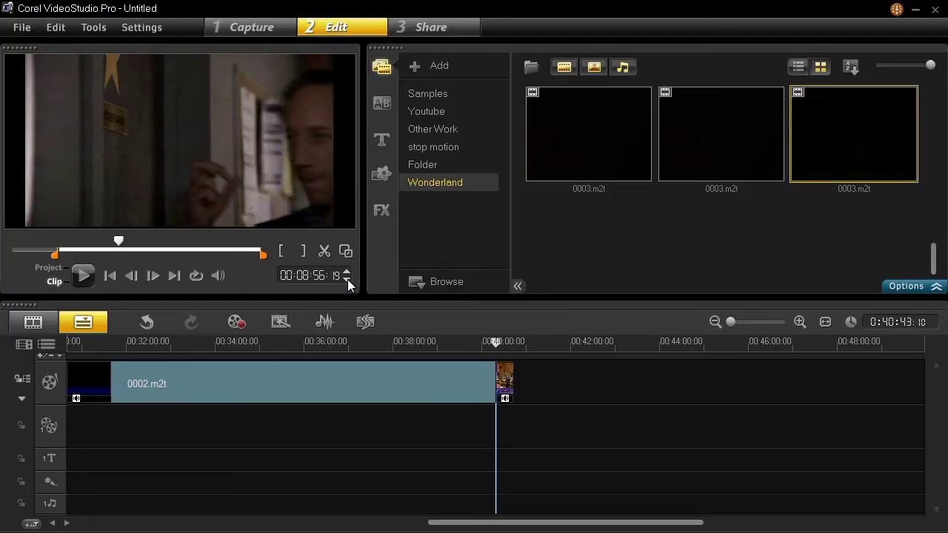
pyautogui.click(346, 273)
pyautogui.click(346, 273)
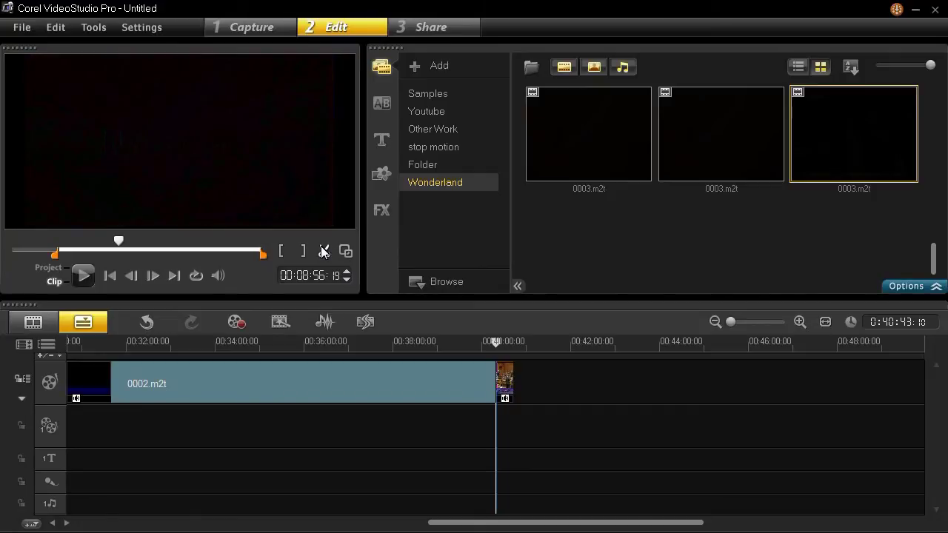
pyautogui.click(324, 252)
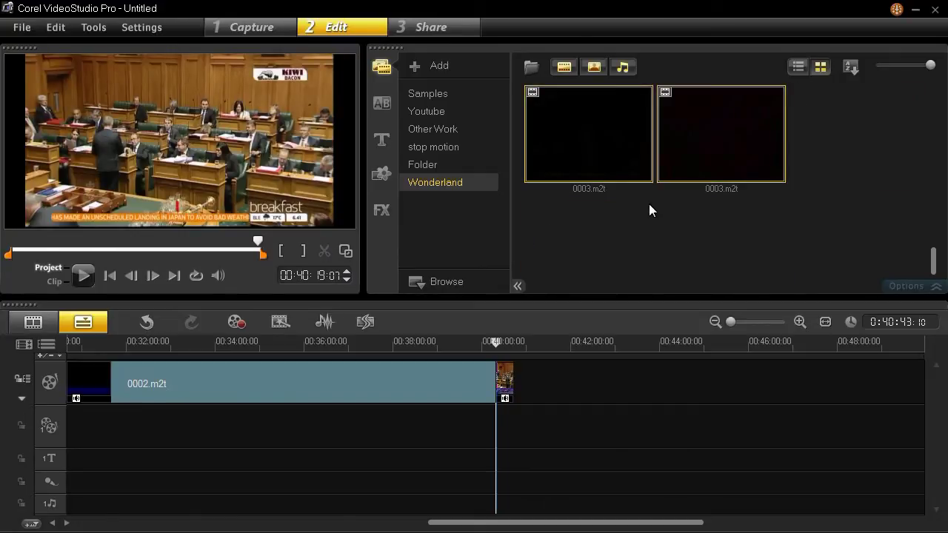
# Step: Check the 0003.m2t programme part starting at 00:03:54:09 and add it to the end of the video track
pyautogui.click(592, 148)
pyautogui.moveTo(59, 242); pyautogui.dragTo(119, 258)
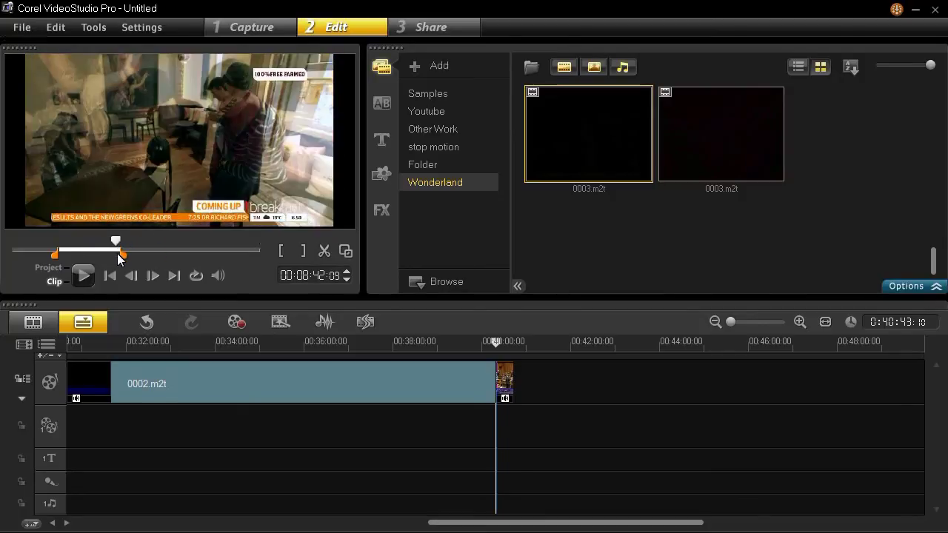
pyautogui.moveTo(593, 119); pyautogui.dragTo(541, 383)
# Step: Set the preview of the 0003.m2t part starting at 00:08:56:19 to the black frame at 00:12:37:06 and split it there
pyautogui.click(689, 141)
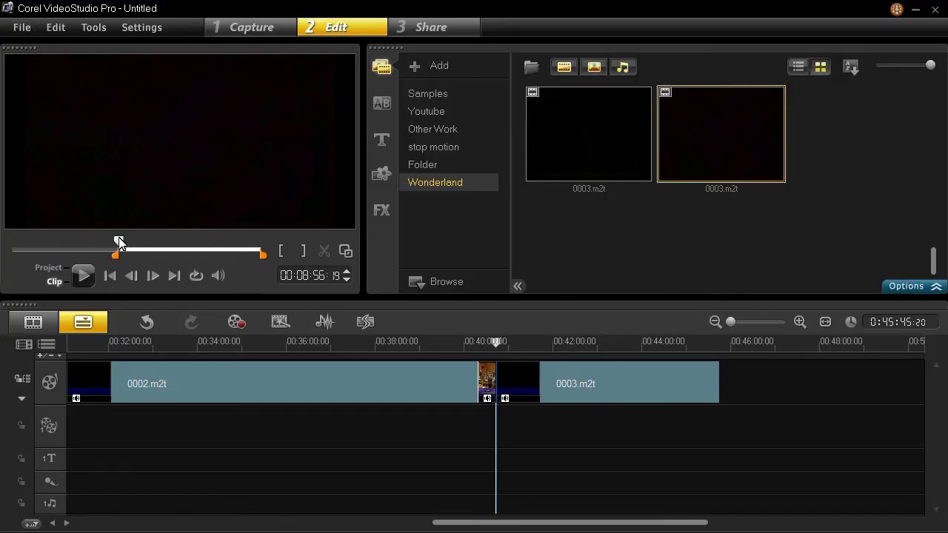
pyautogui.moveTo(120, 242); pyautogui.dragTo(165, 248)
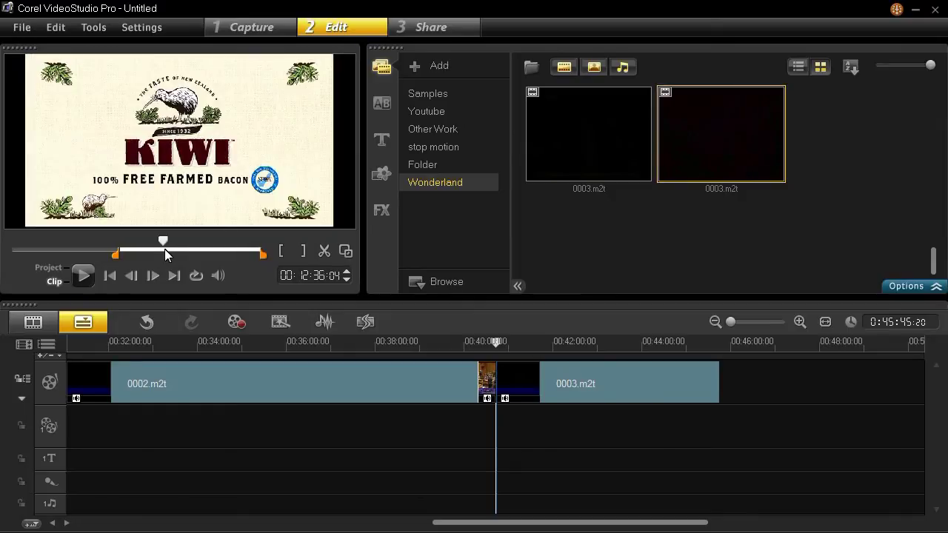
pyautogui.click(346, 271)
pyautogui.click(347, 271)
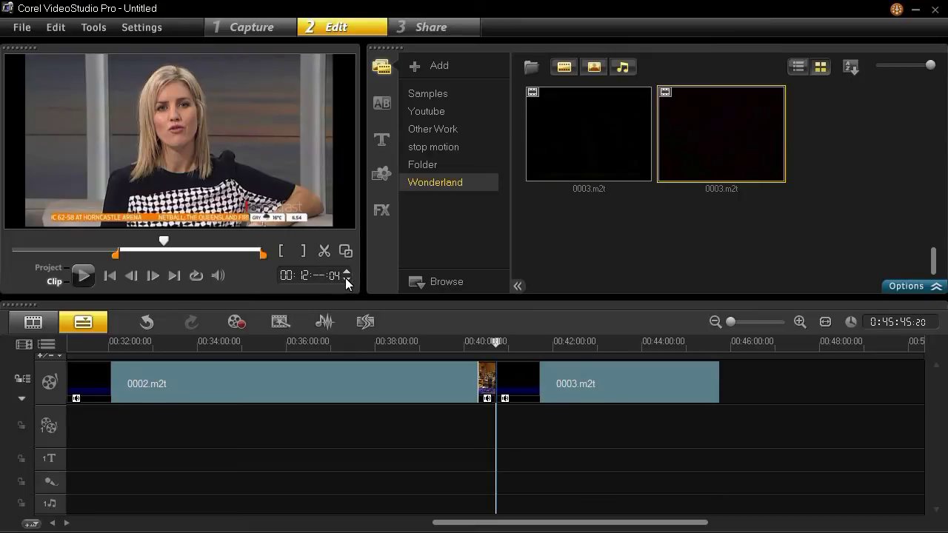
pyautogui.click(346, 280)
pyautogui.click(335, 276)
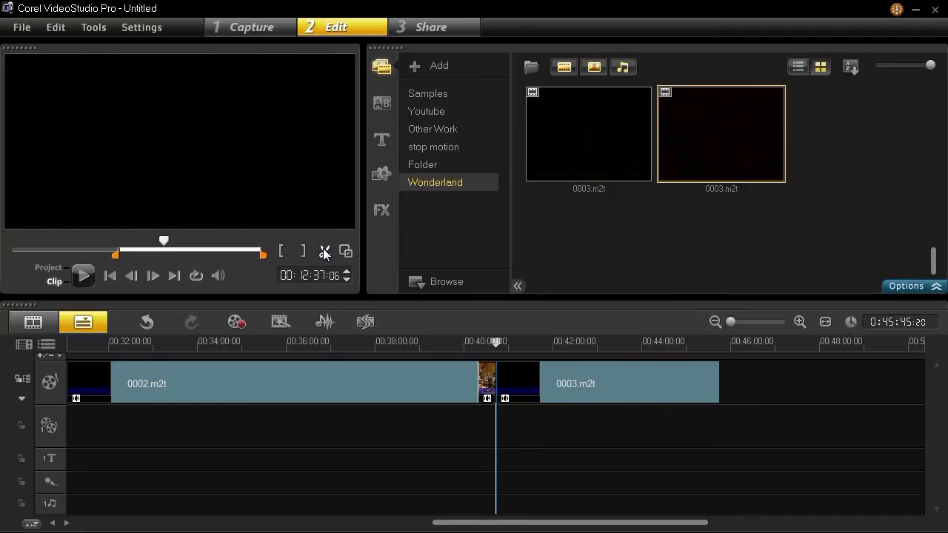
pyautogui.click(323, 253)
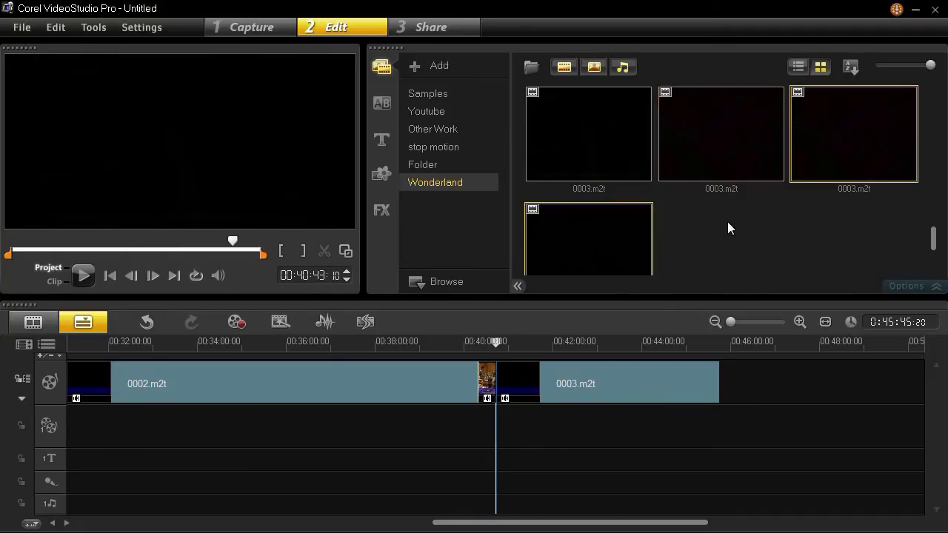
# Step: Check both new 0003.m2t parts and add the one starting at 00:12:37:06 to the end of the video track
pyautogui.click(833, 154)
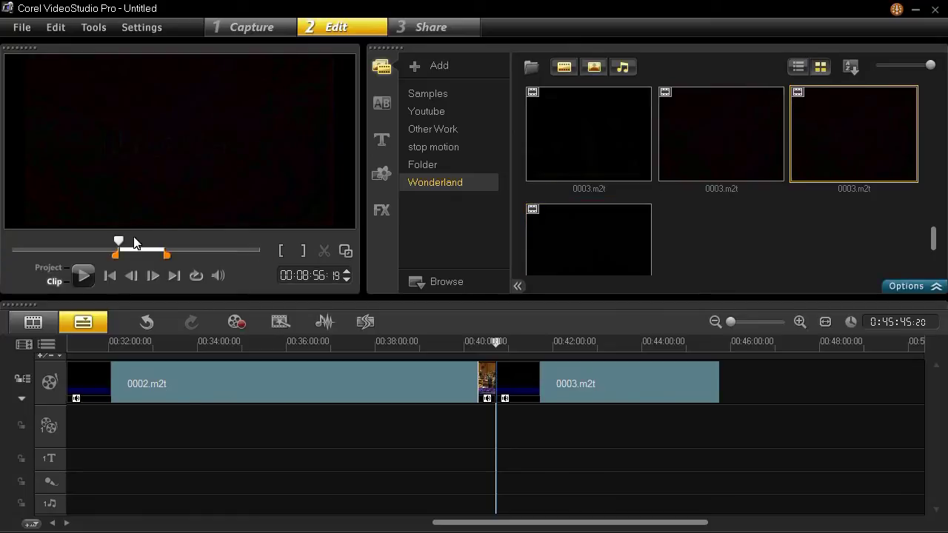
pyautogui.moveTo(118, 243); pyautogui.dragTo(142, 240)
pyautogui.click(567, 246)
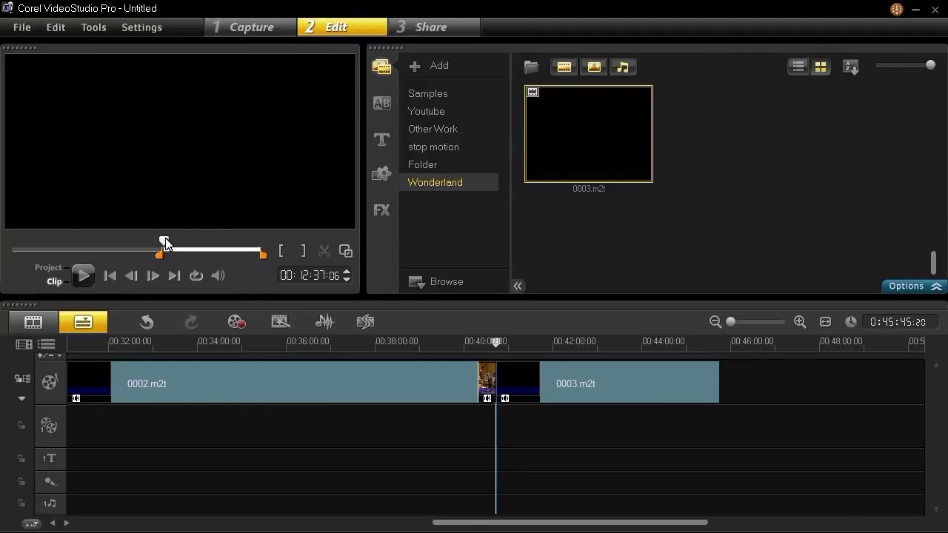
pyautogui.moveTo(164, 240); pyautogui.dragTo(269, 254)
pyautogui.moveTo(618, 119); pyautogui.dragTo(724, 368)
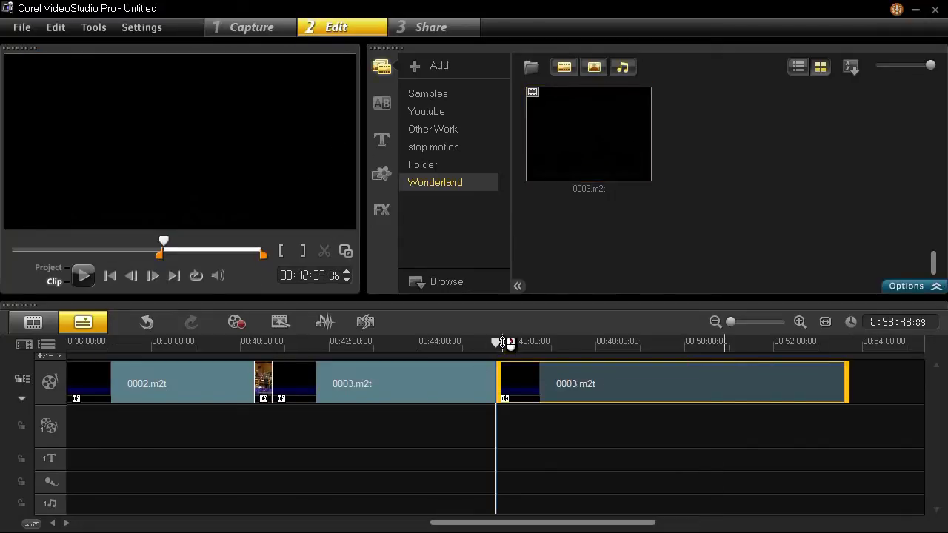
# Step: Scrub the timeline backwards from the join between the last two 0003.m2t clips to check the transition
pyautogui.click(500, 341)
pyautogui.moveTo(500, 341)
pyautogui.mouseDown()
pyautogui.moveTo(481, 340)
pyautogui.moveTo(490, 342)
pyautogui.mouseUp()
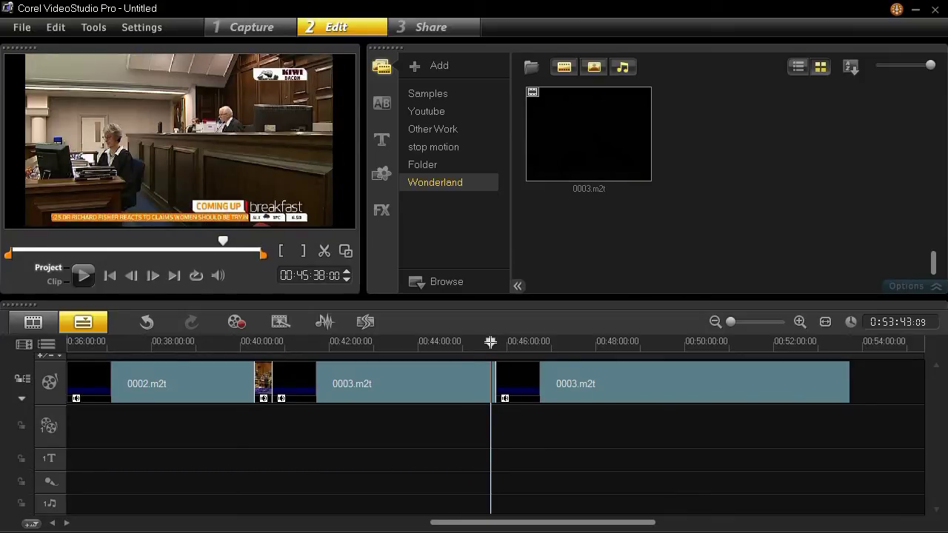
pyautogui.moveTo(490, 341); pyautogui.dragTo(417, 341)
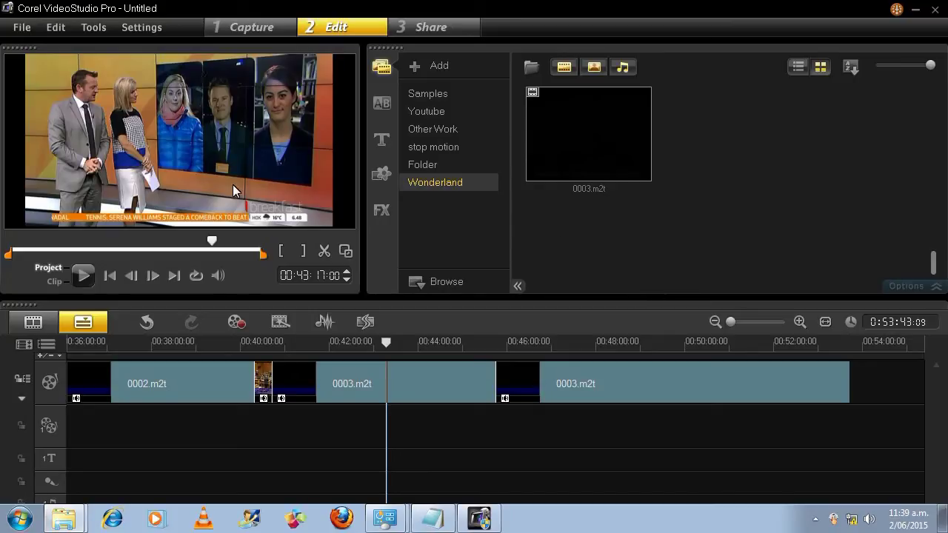
# Step: Save the project as sample in the Video-Capture folder
pyautogui.click(20, 27)
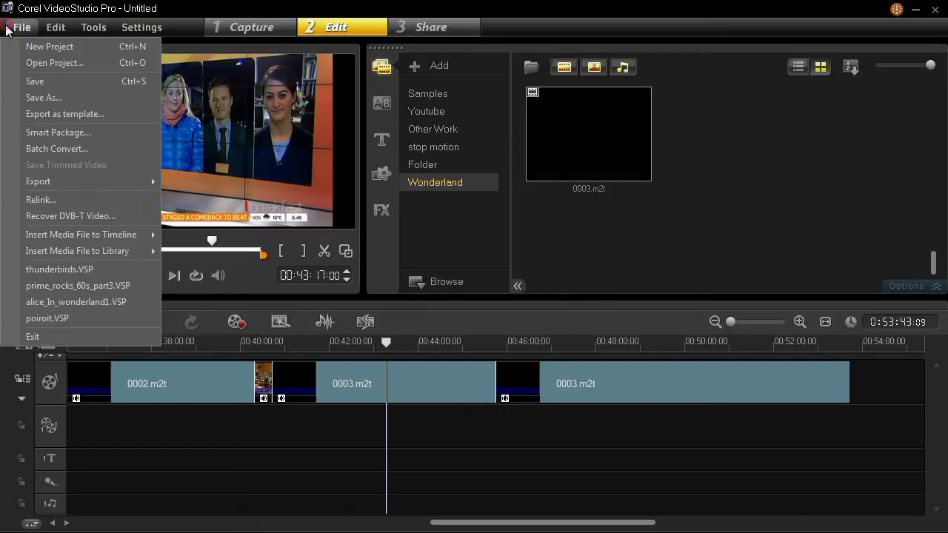
pyautogui.click(30, 98)
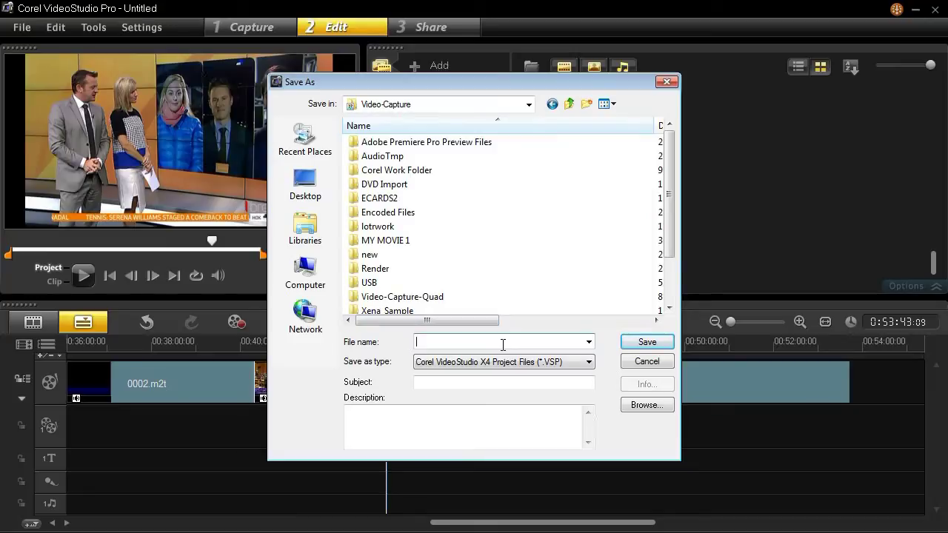
pyautogui.write('sample')
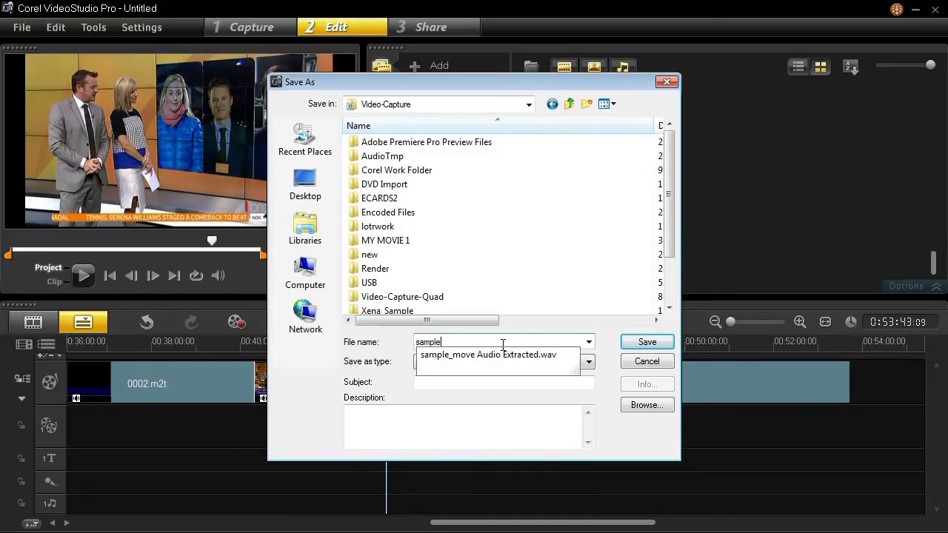
pyautogui.press('Return')
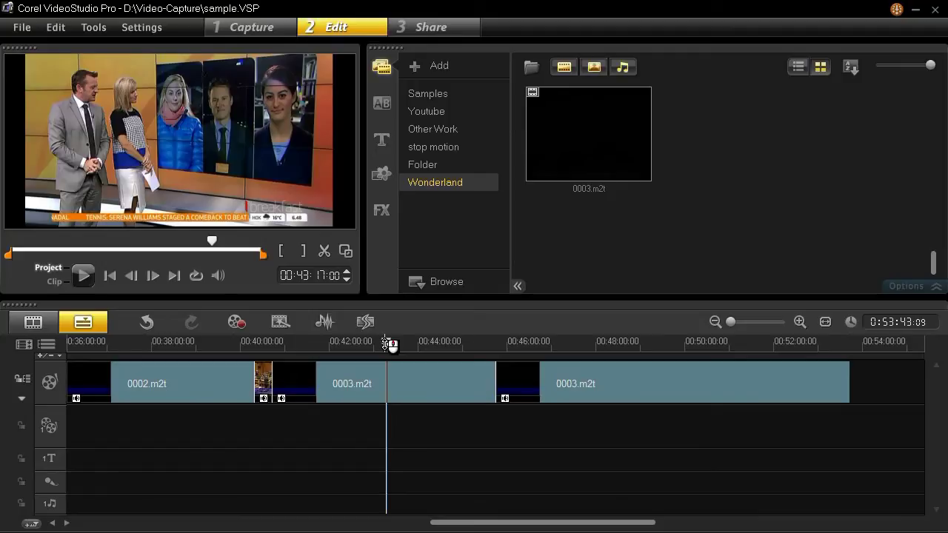
# Step: Scrub the timeline forward to 00:53:18:00 to check the last 0003.m2t clip
pyautogui.moveTo(390, 344); pyautogui.dragTo(831, 375)
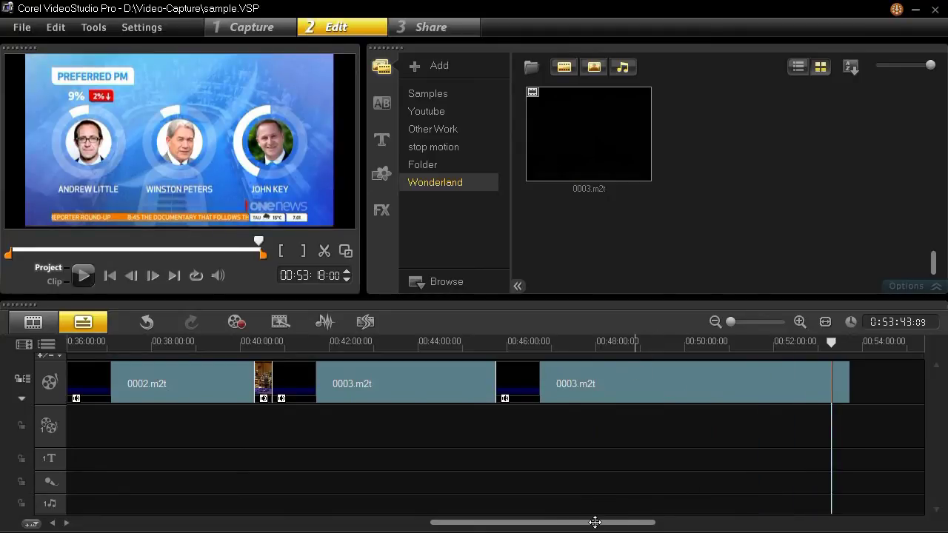
# Step: Move the timeline playhead to the end of the last 0003.m2t clip to check its final frames
pyautogui.moveTo(594, 522); pyautogui.dragTo(655, 523)
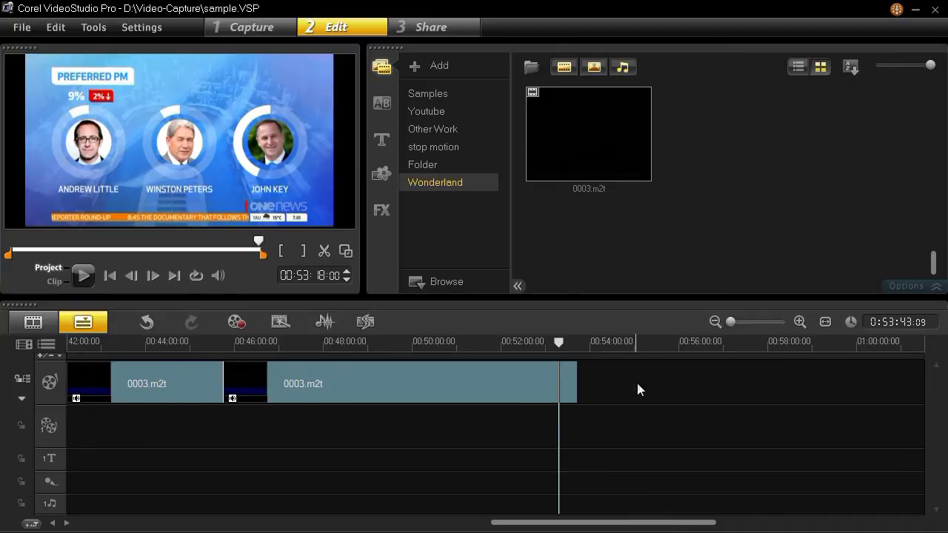
pyautogui.moveTo(560, 341); pyautogui.dragTo(577, 342)
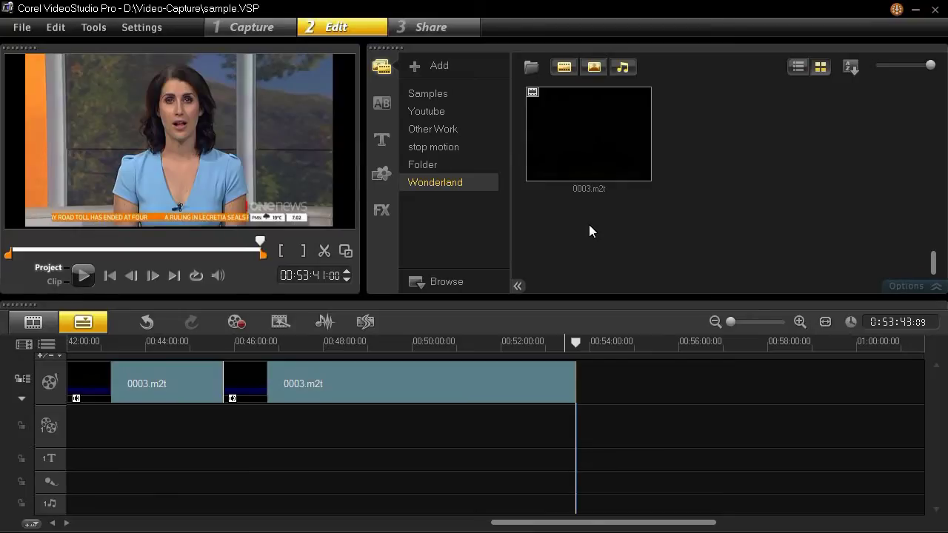
pyautogui.press('End')
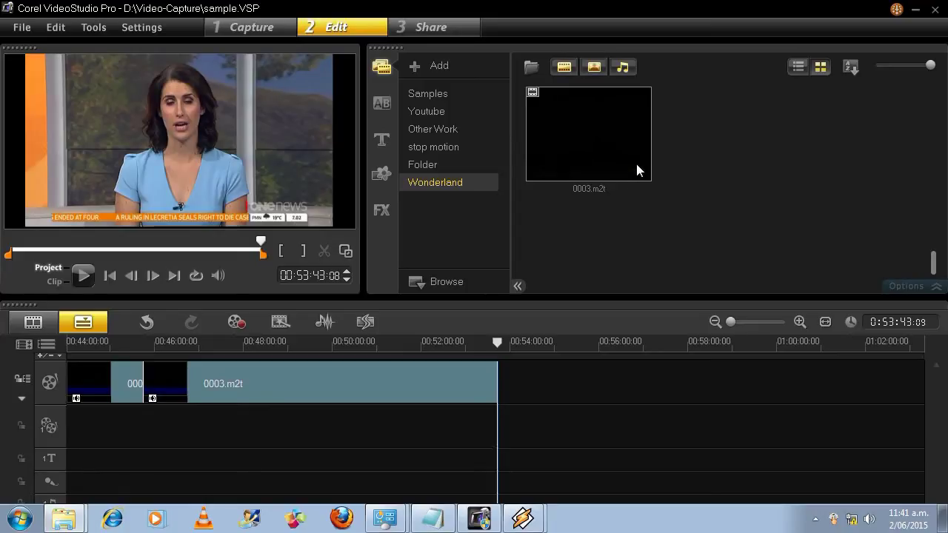
# Step: Import 0004.m2t from the Sample TS folder into the Wonderland library and scrub it to the ad break near its end
pyautogui.click(532, 66)
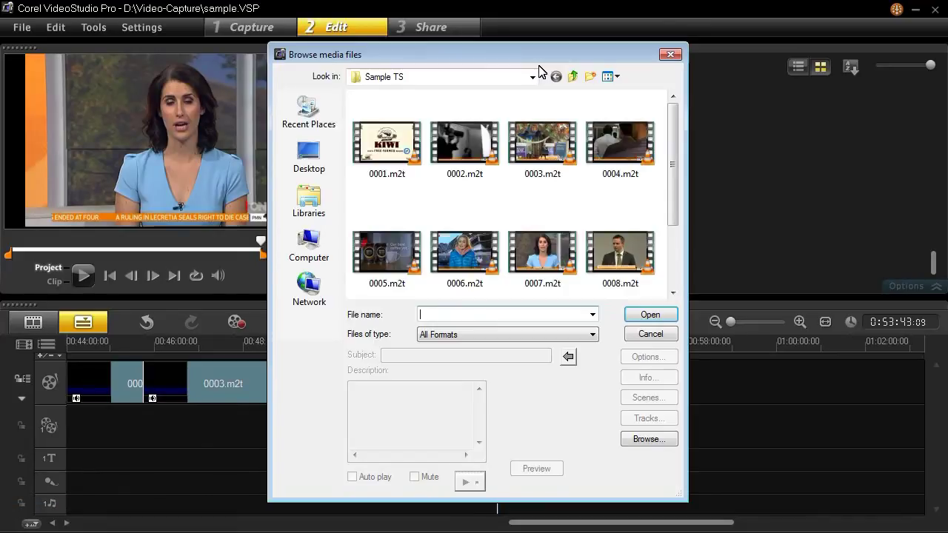
pyautogui.doubleClick(604, 145)
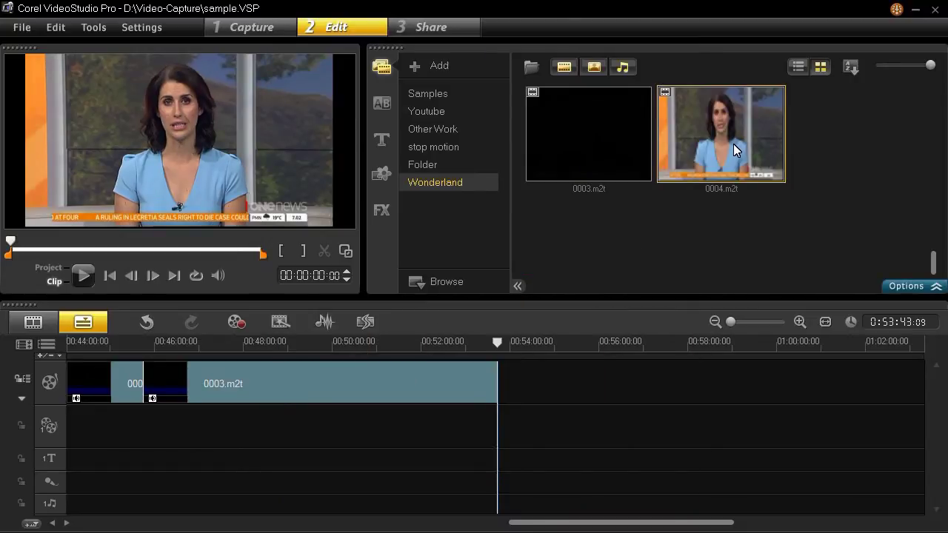
pyautogui.moveTo(10, 242); pyautogui.dragTo(254, 259)
# Step: Fine-adjust the 0004.m2t preview position to 00:19:31:09, where the ad break starts, and split the clip there
pyautogui.click(348, 274)
pyautogui.click(348, 274)
pyautogui.click(348, 274)
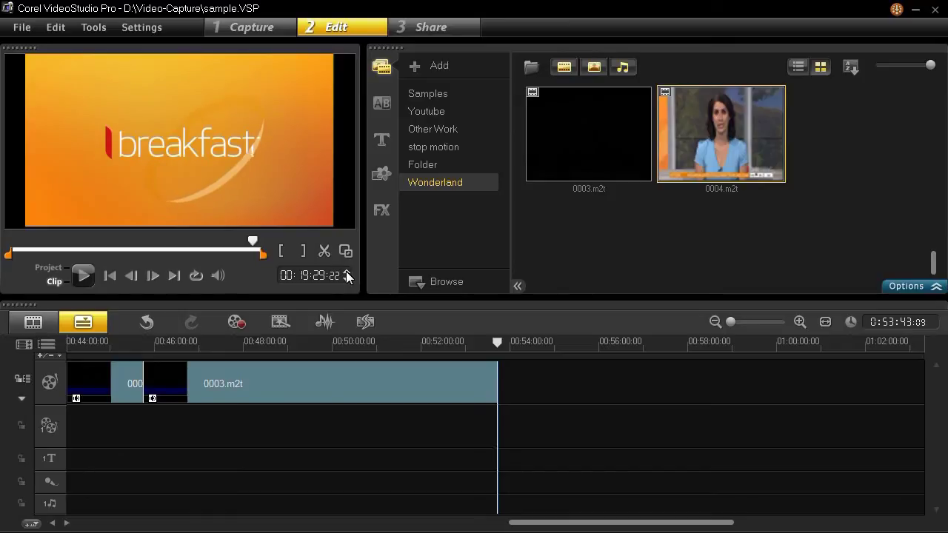
pyautogui.click(348, 274)
pyautogui.click(348, 275)
pyautogui.click(348, 274)
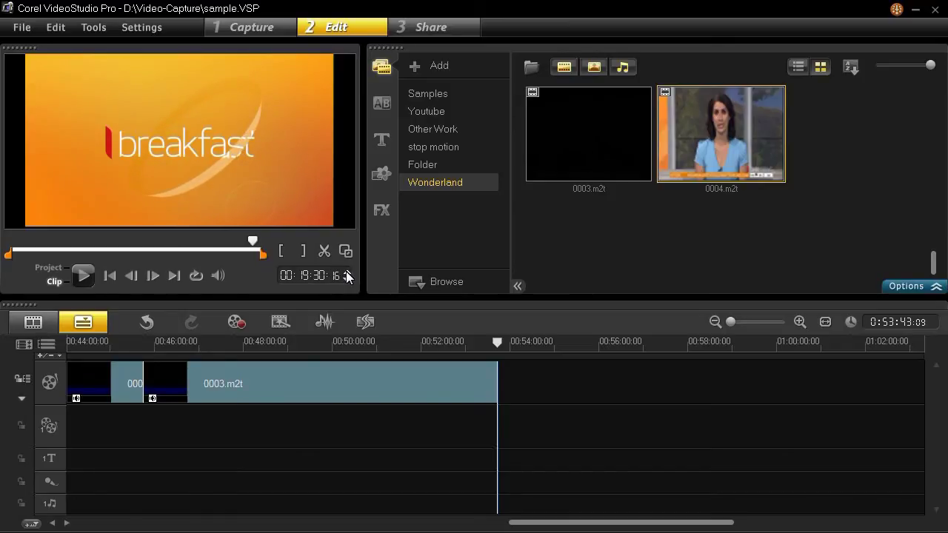
pyautogui.click(348, 274)
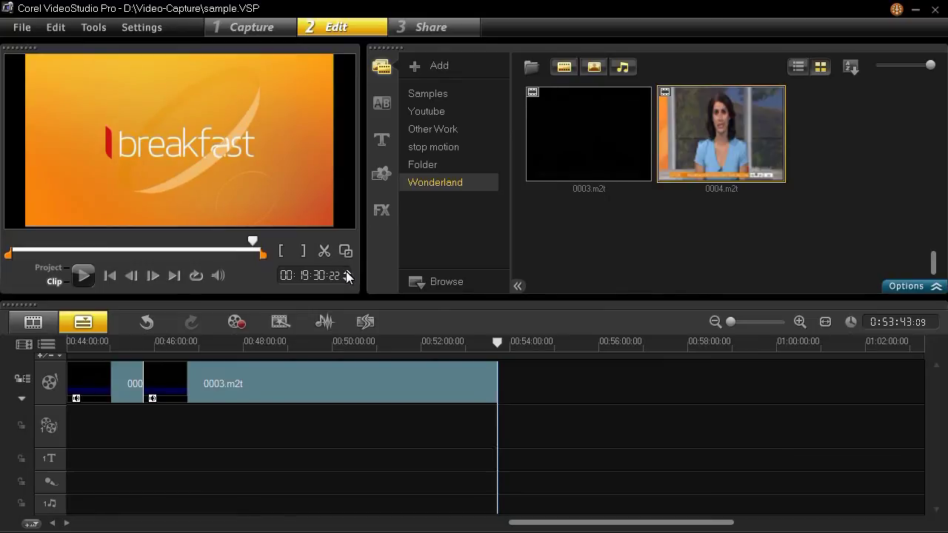
pyautogui.click(348, 274)
pyautogui.click(348, 274)
pyautogui.click(348, 273)
pyautogui.click(348, 274)
pyautogui.click(348, 274)
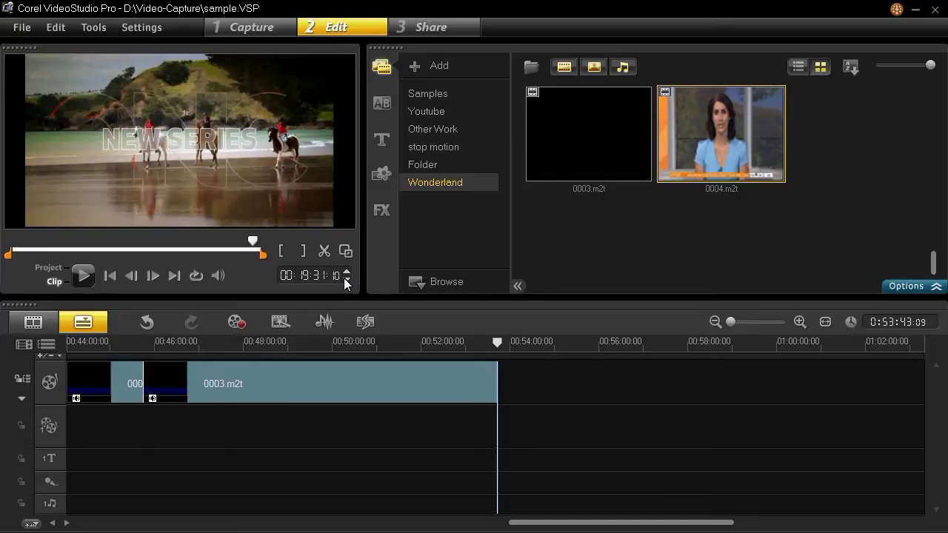
pyautogui.click(347, 279)
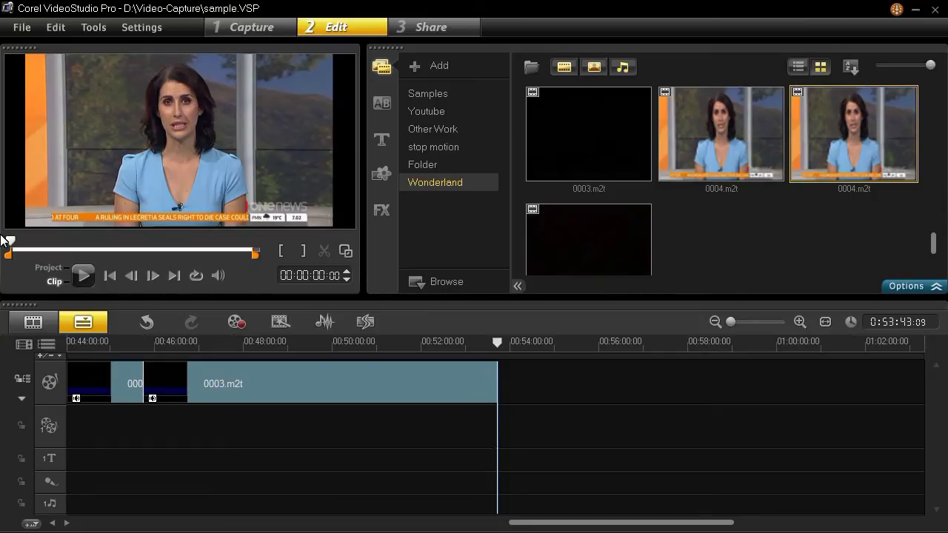
# Step: Add the first 0004.m2t part to the end of the video track and check the remaining part from 00:19:31:09
pyautogui.moveTo(890, 133); pyautogui.dragTo(565, 360)
pyautogui.click(574, 164)
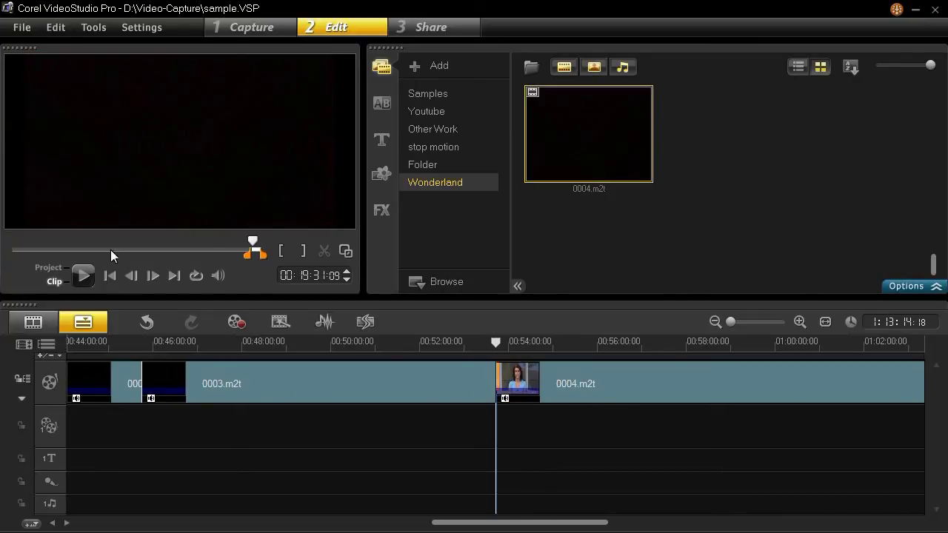
pyautogui.click(254, 245)
pyautogui.moveTo(254, 244); pyautogui.dragTo(268, 248)
# Step: Import 0005.m2t from the Sample TS folder into the library and scrub it to about 00:03:44:10
pyautogui.click(530, 67)
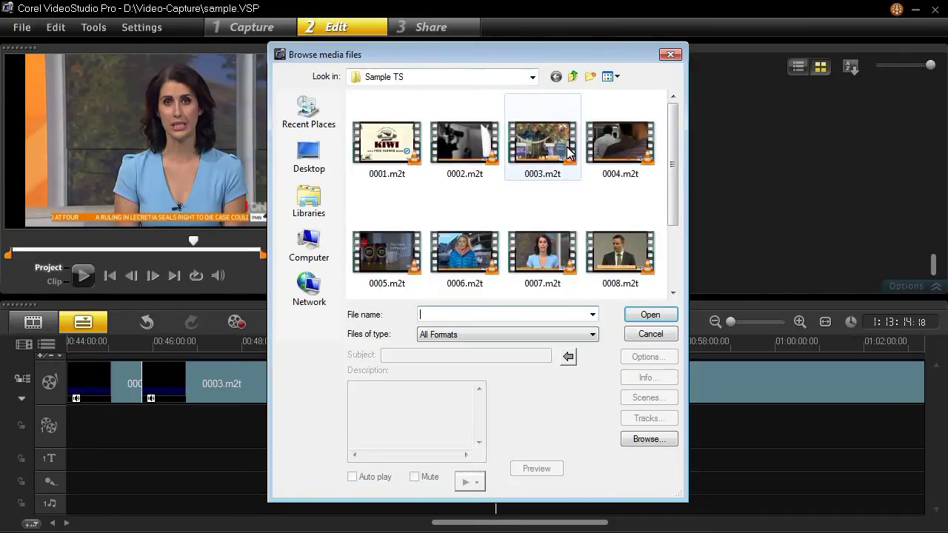
pyautogui.doubleClick(401, 266)
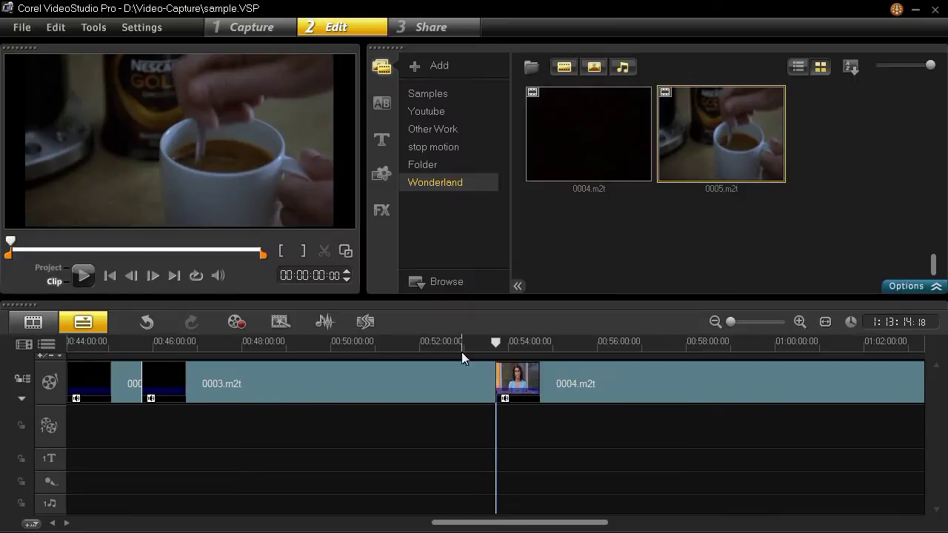
pyautogui.moveTo(543, 522); pyautogui.dragTo(708, 524)
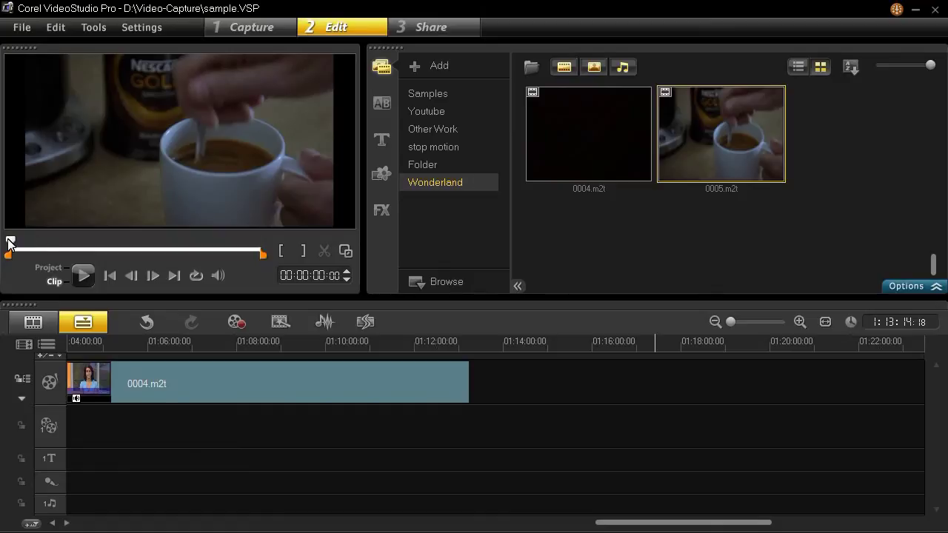
pyautogui.moveTo(9, 243); pyautogui.dragTo(57, 251)
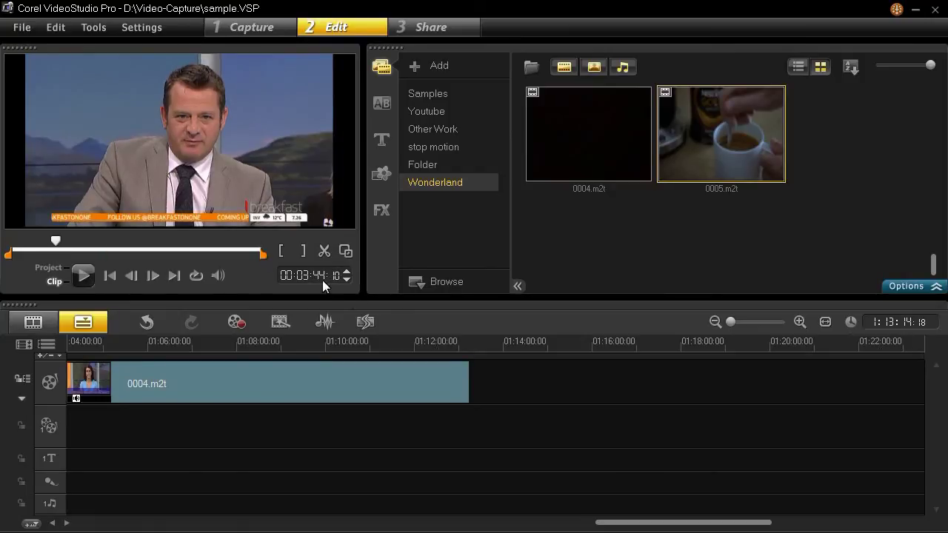
# Step: Fine-adjust the 0005.m2t preview position to the black frame at 00:03:32:00 and split the clip there
pyautogui.click(347, 279)
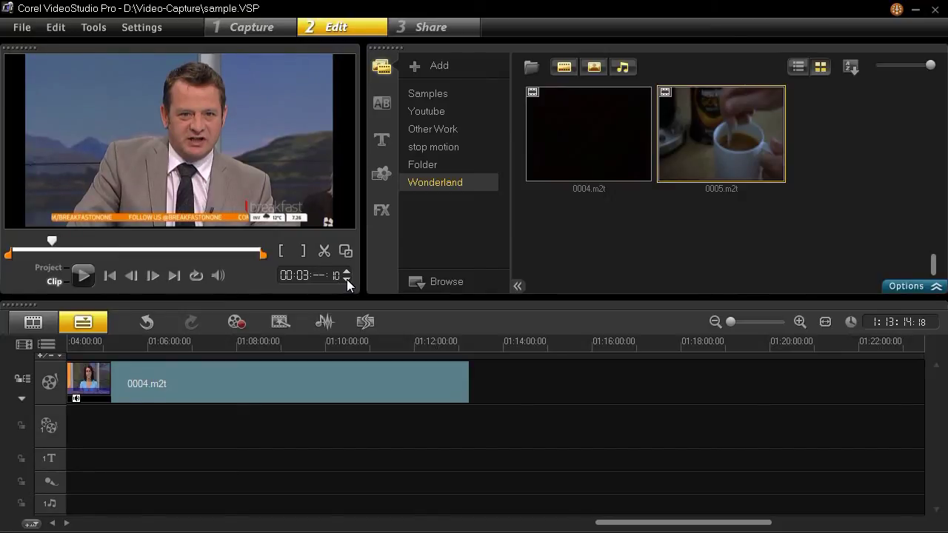
pyautogui.click(347, 279)
pyautogui.click(346, 271)
pyautogui.click(346, 270)
pyautogui.click(346, 271)
pyautogui.click(346, 270)
pyautogui.click(346, 270)
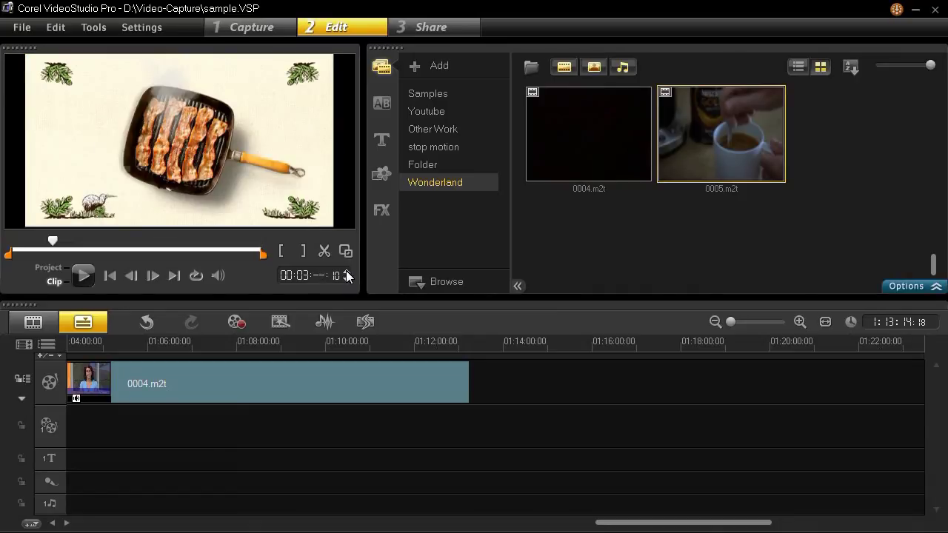
pyautogui.click(346, 271)
pyautogui.click(345, 270)
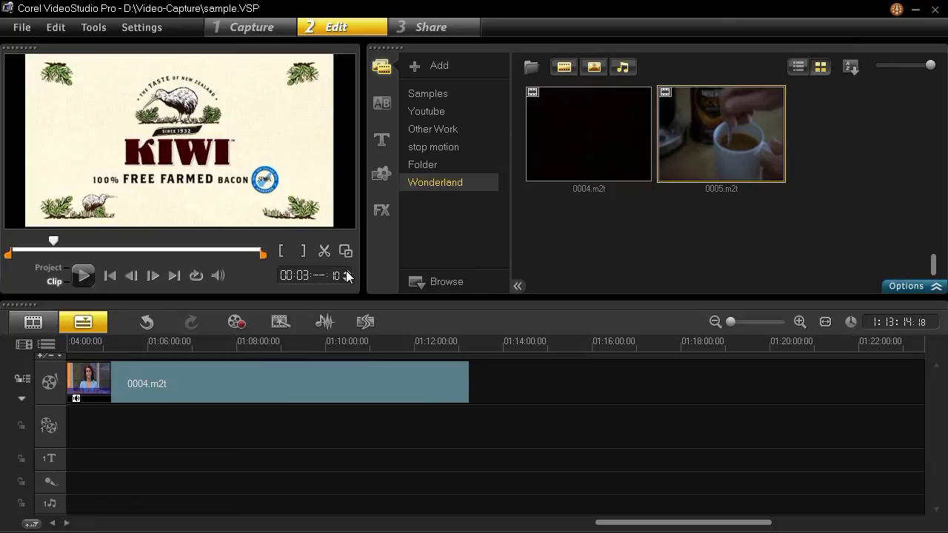
pyautogui.click(346, 271)
pyautogui.click(347, 280)
pyautogui.click(348, 280)
pyautogui.click(348, 280)
pyautogui.click(347, 279)
pyautogui.click(347, 280)
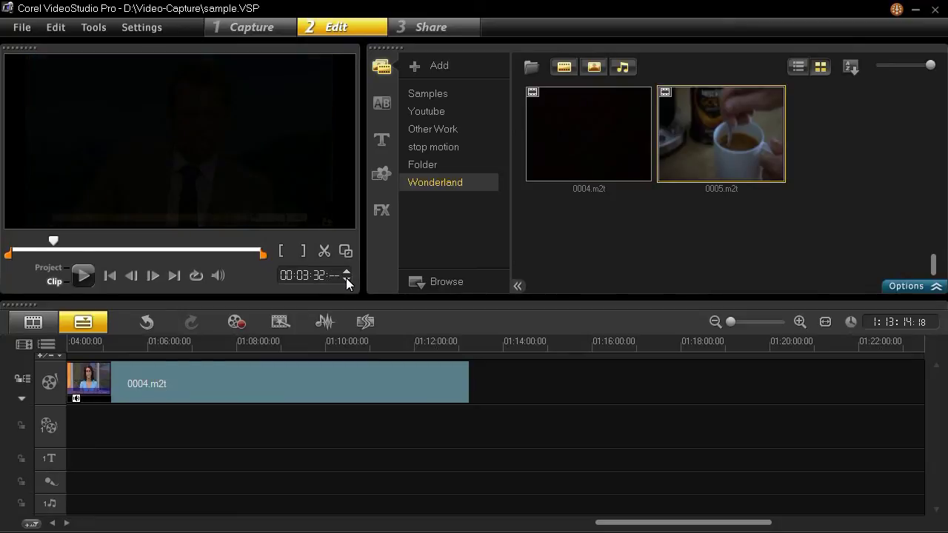
pyautogui.click(347, 280)
pyautogui.click(347, 280)
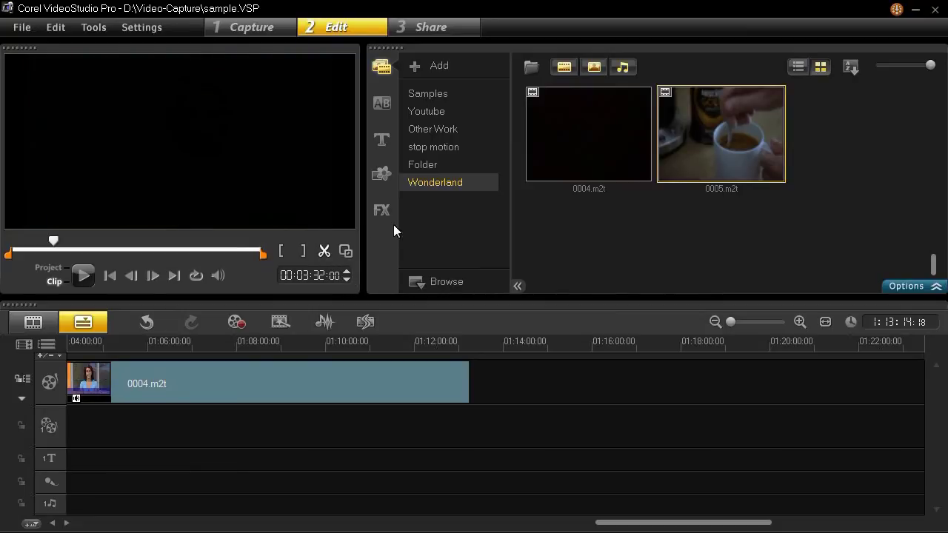
# Step: Check the second 0005.m2t part, starting at 00:03:32:00, and add it to the end of the video track
pyautogui.click(844, 108)
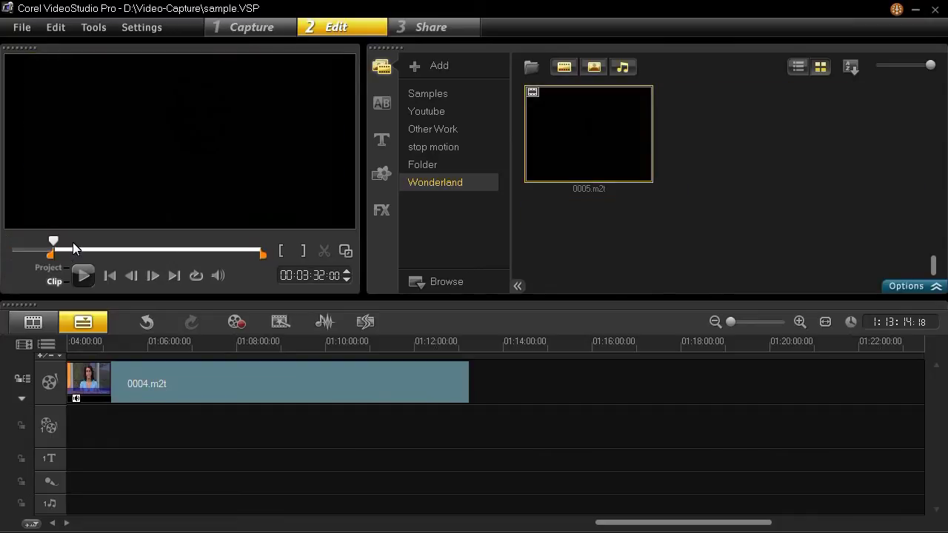
pyautogui.moveTo(53, 242); pyautogui.dragTo(268, 258)
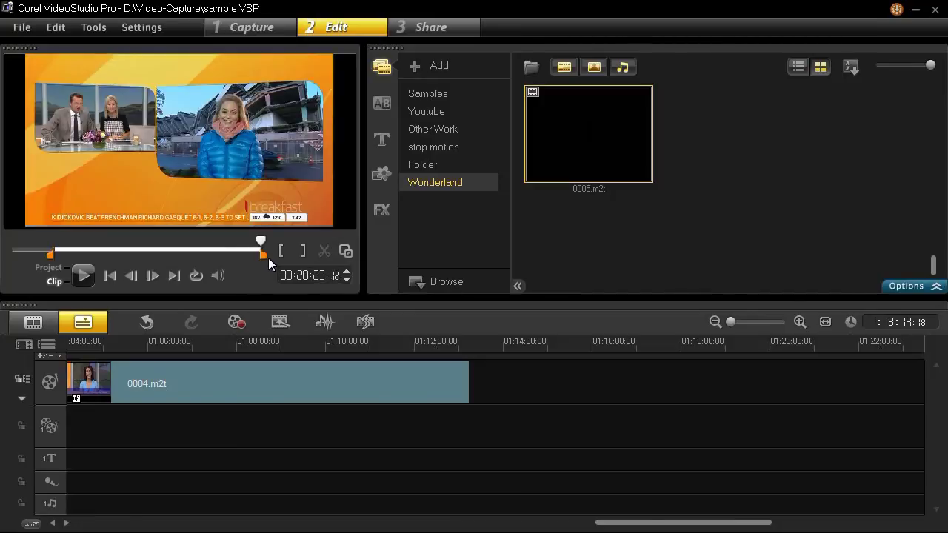
pyautogui.moveTo(527, 286); pyautogui.dragTo(508, 391)
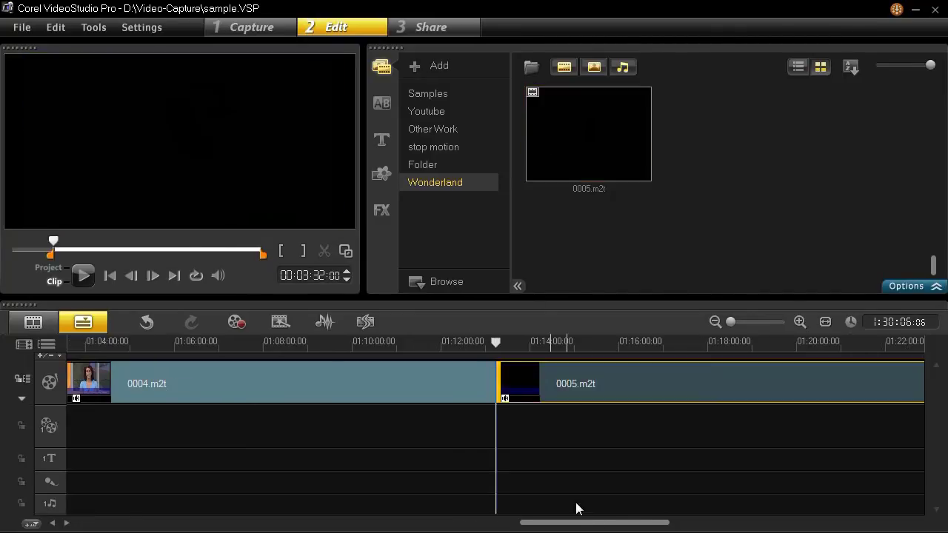
# Step: Import 0006.m2t from the Sample TS folder into the library and scrub it to the ad break near 00:05:52
pyautogui.moveTo(604, 525); pyautogui.dragTo(712, 523)
pyautogui.click(532, 68)
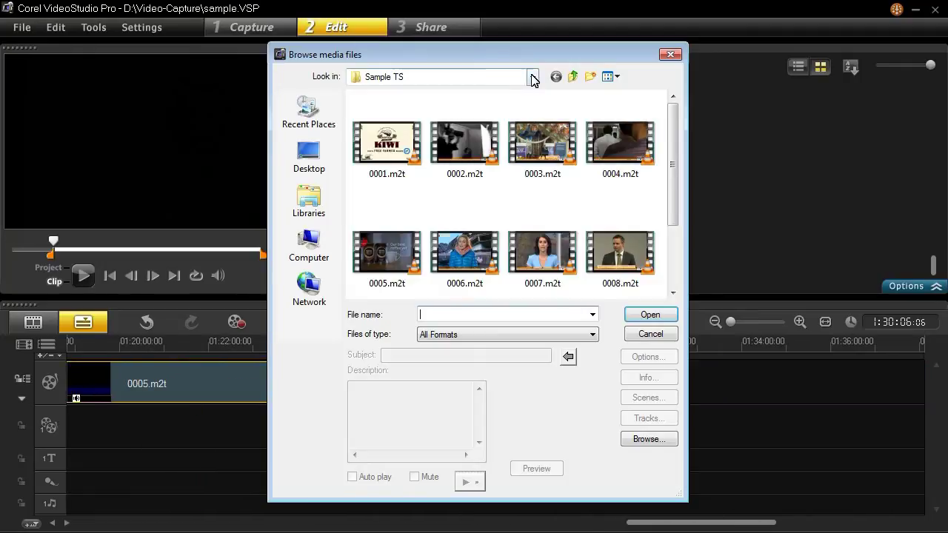
pyautogui.doubleClick(469, 256)
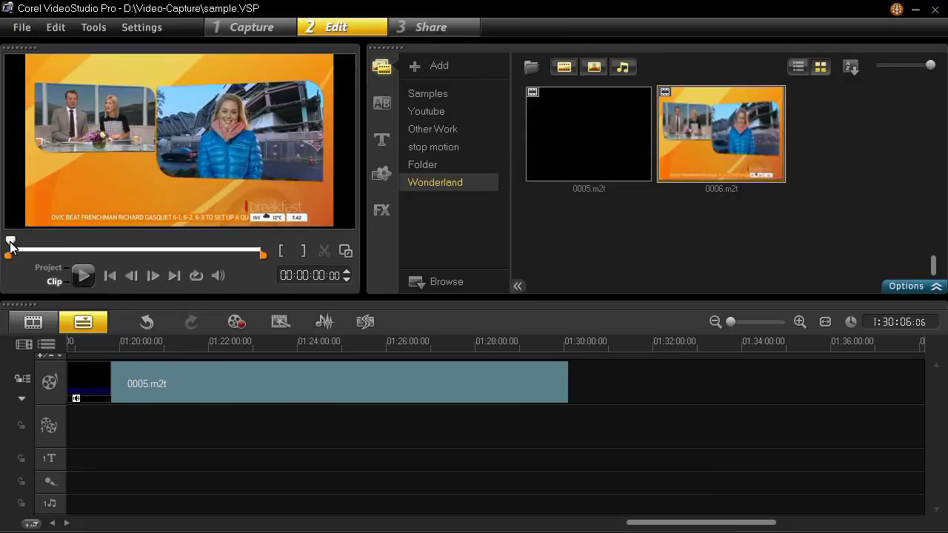
pyautogui.moveTo(11, 247); pyautogui.dragTo(52, 247)
pyautogui.moveTo(61, 242); pyautogui.dragTo(82, 239)
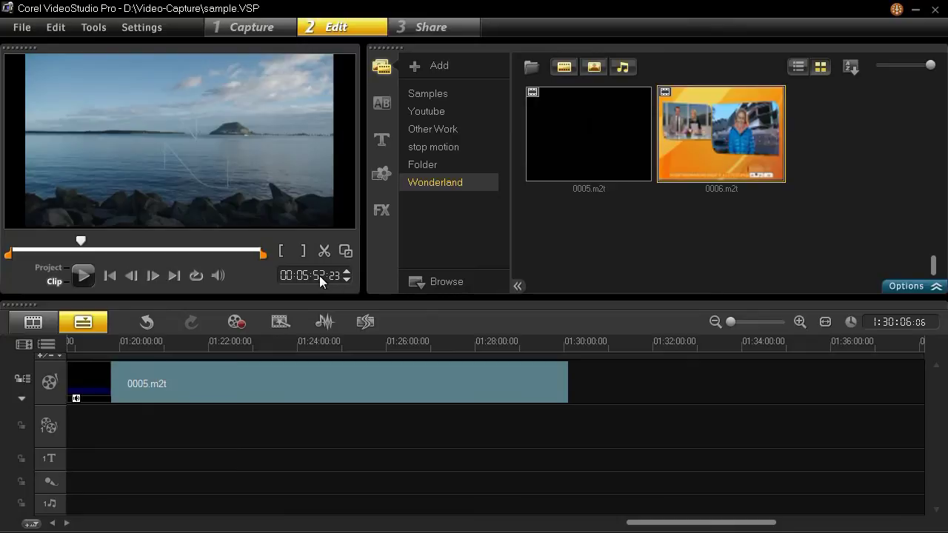
# Step: Fine-adjust the 0006.m2t preview position to the black frame at 00:05:52:13 and split the clip there
pyautogui.click(347, 280)
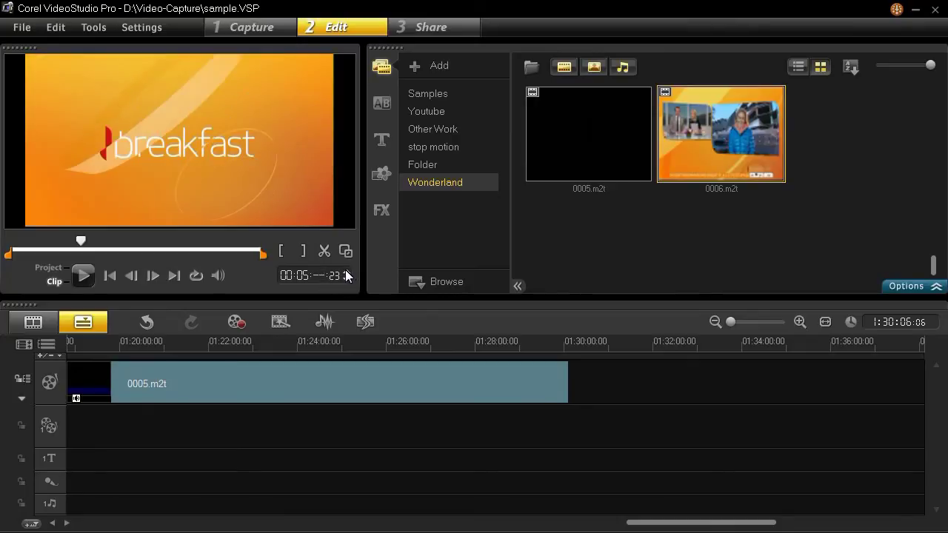
pyautogui.click(347, 271)
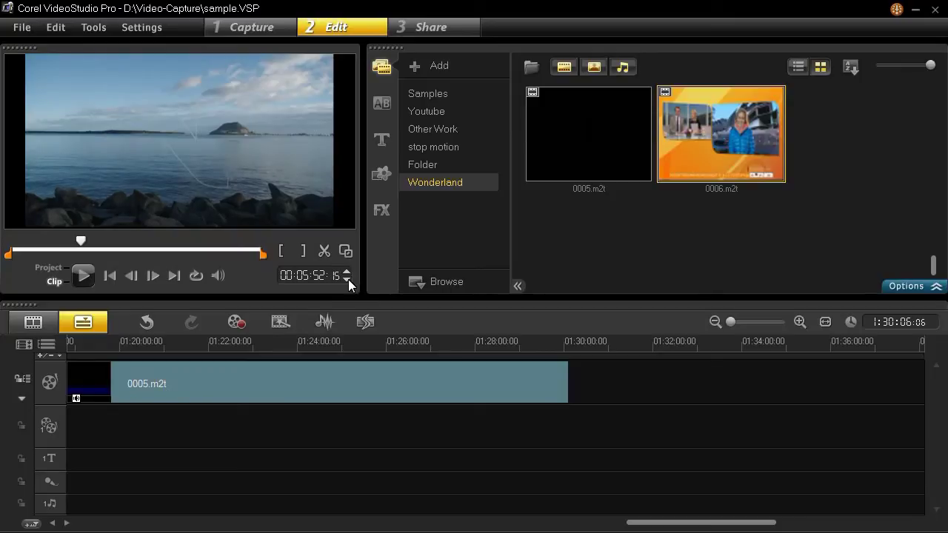
pyautogui.click(348, 279)
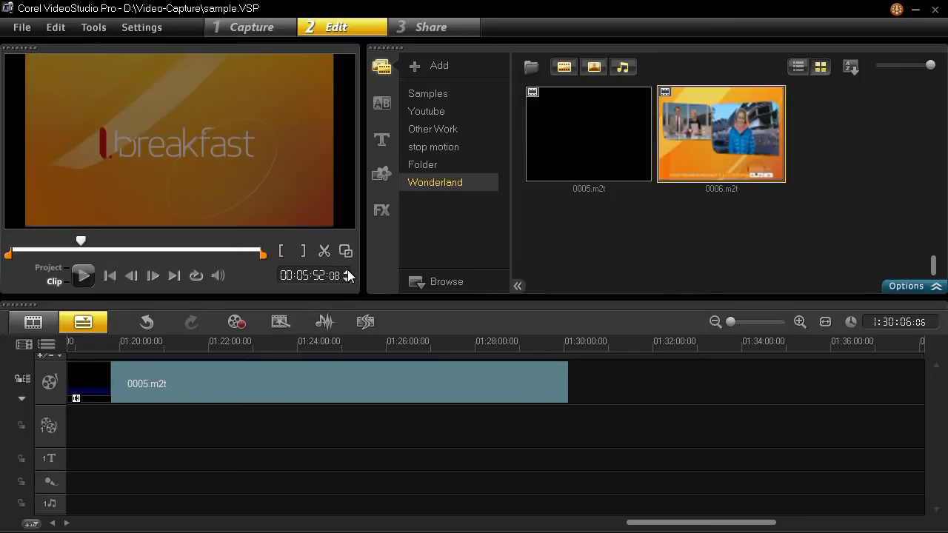
pyautogui.click(348, 271)
pyautogui.click(347, 271)
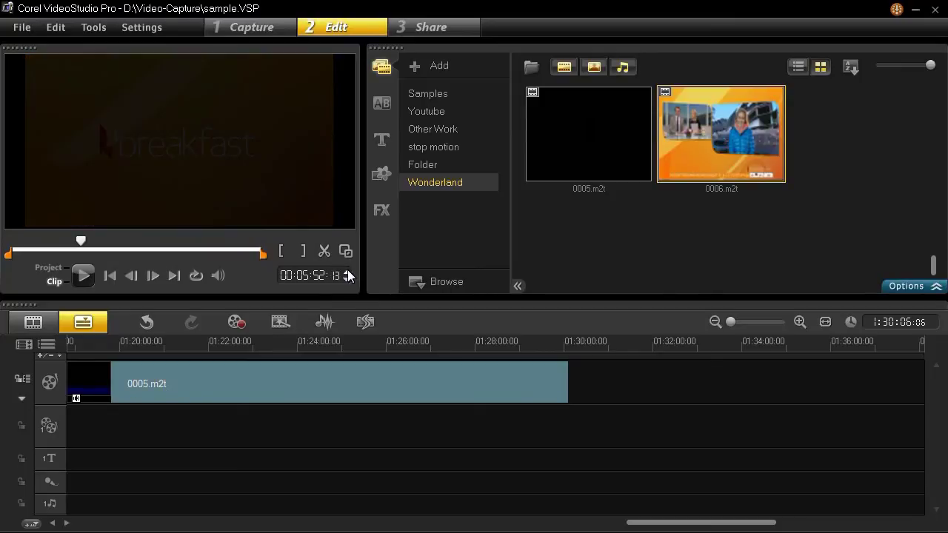
pyautogui.click(347, 271)
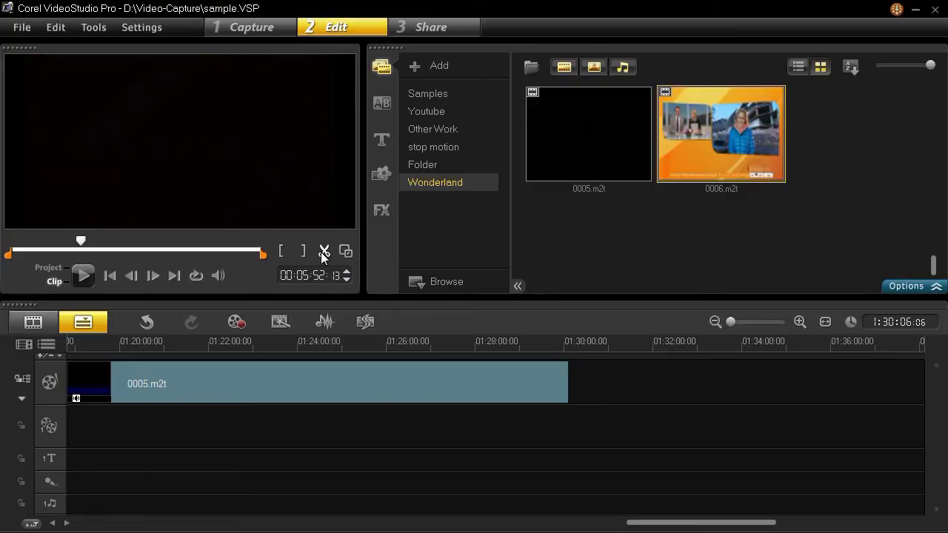
pyautogui.click(324, 254)
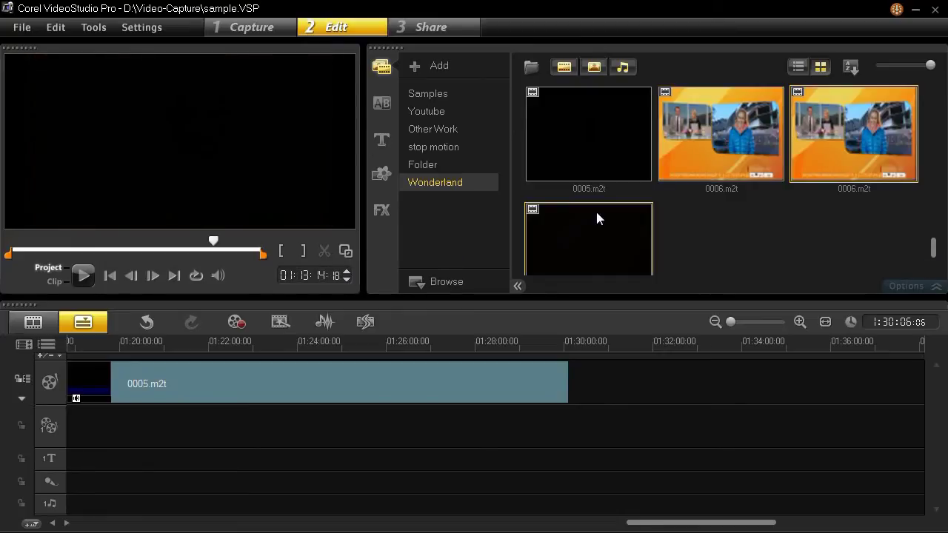
# Step: Add the first 0006.m2t part to the end of the video track, scrub through it, and select the remaining part for checking
pyautogui.click(727, 133)
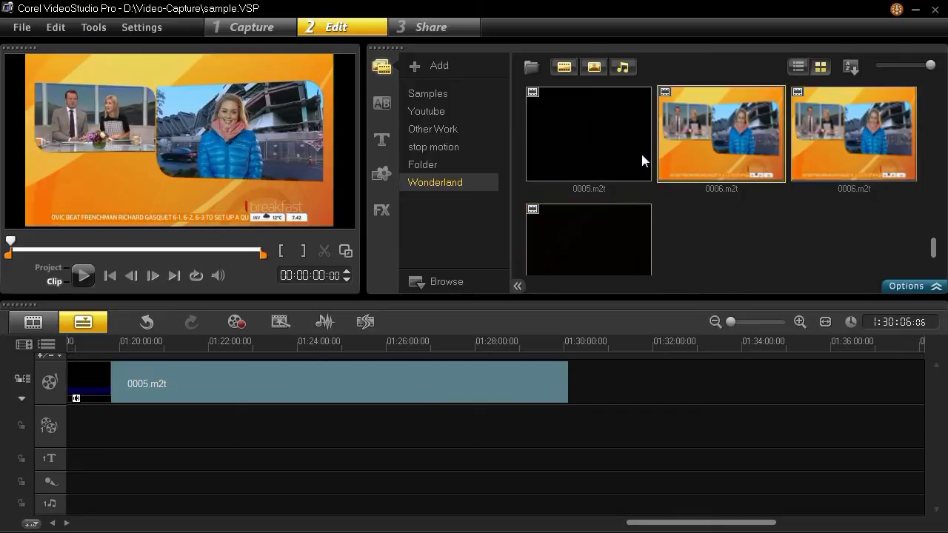
pyautogui.click(863, 138)
pyautogui.moveTo(863, 137); pyautogui.dragTo(641, 372)
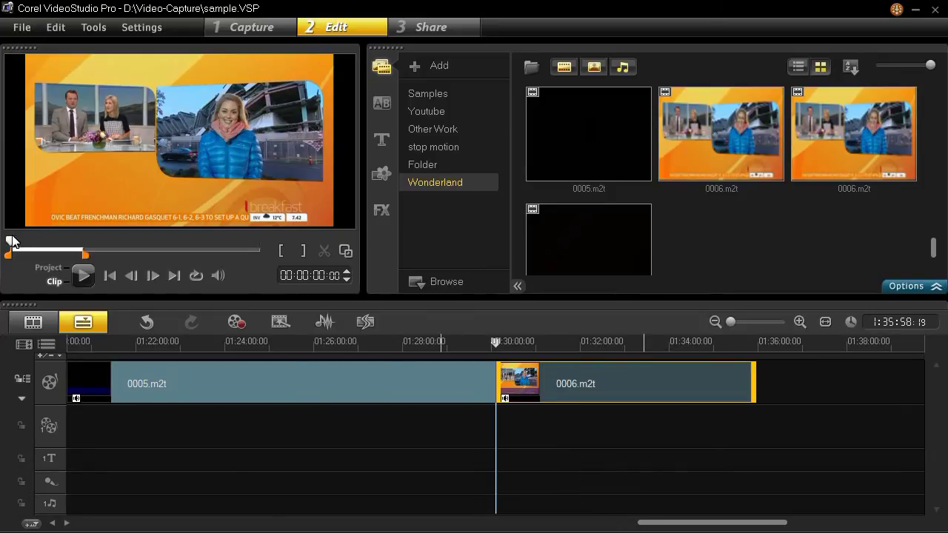
pyautogui.moveTo(12, 245); pyautogui.dragTo(76, 248)
pyautogui.click(554, 243)
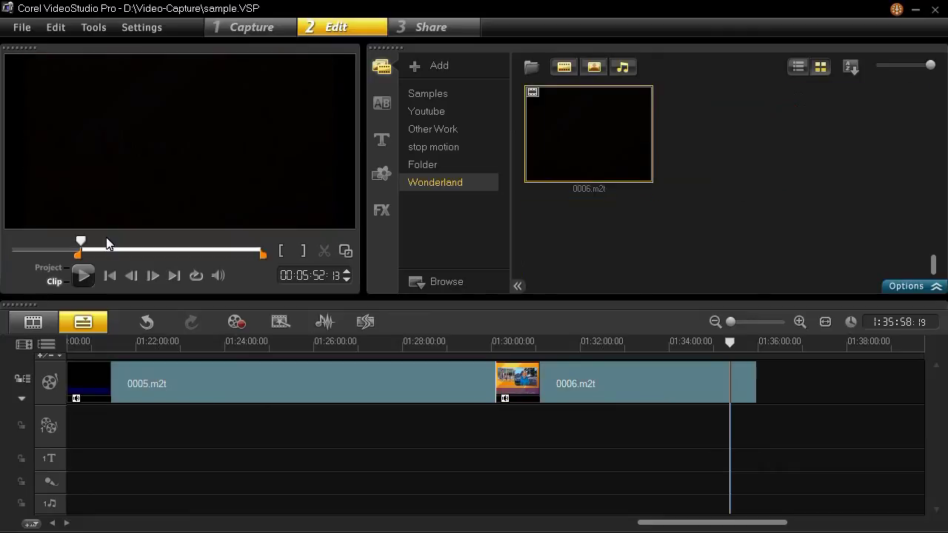
# Step: Scrub the remaining 0006.m2t part to the end of the ad break and split it at the black frame at 00:10:22:19
pyautogui.moveTo(84, 239); pyautogui.dragTo(134, 244)
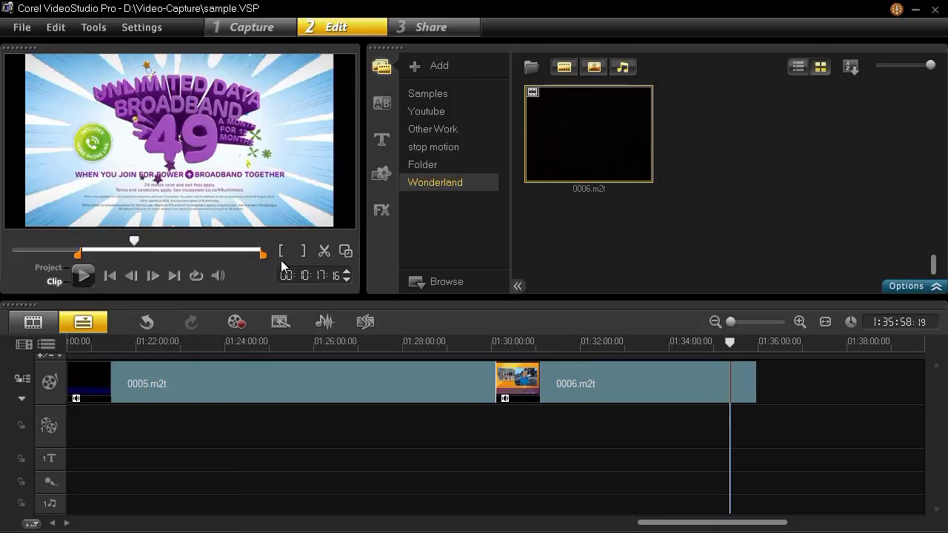
pyautogui.click(347, 272)
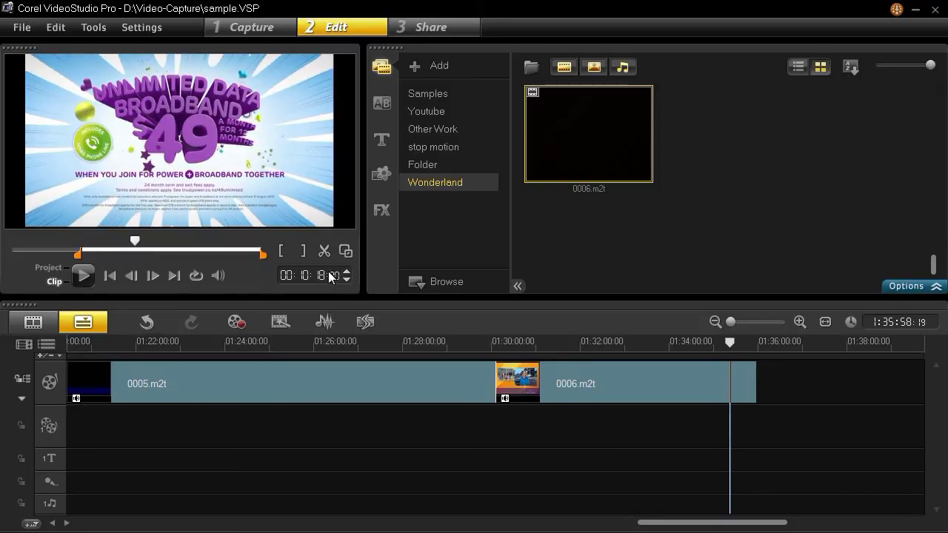
pyautogui.click(345, 271)
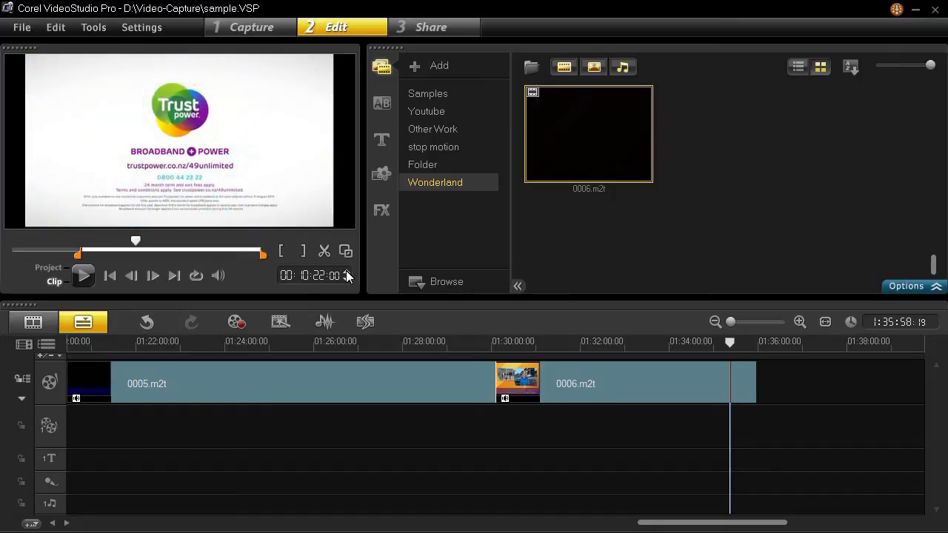
pyautogui.click(347, 280)
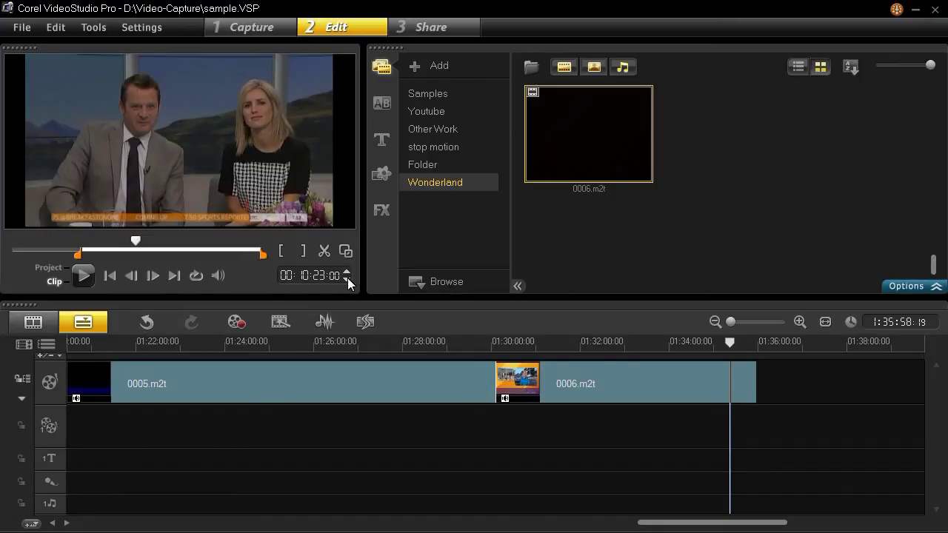
pyautogui.click(347, 280)
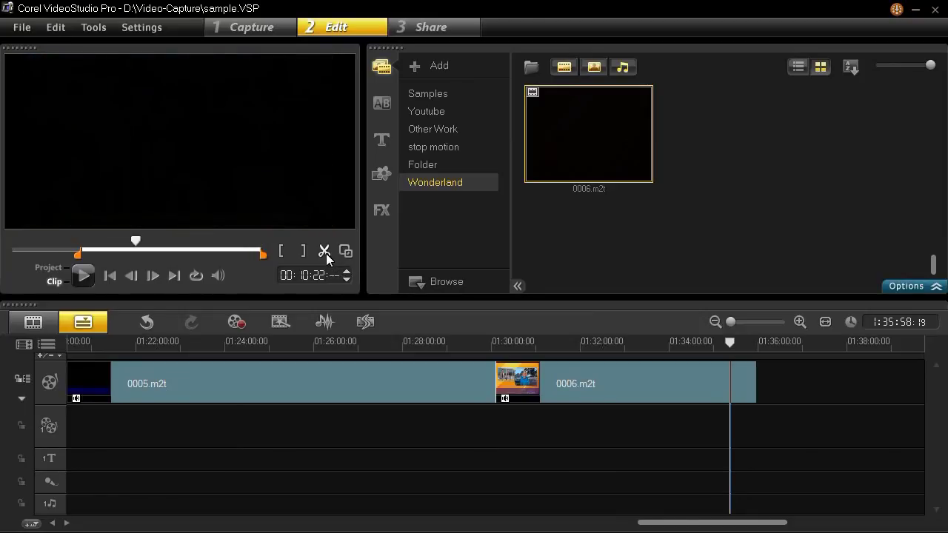
pyautogui.click(326, 256)
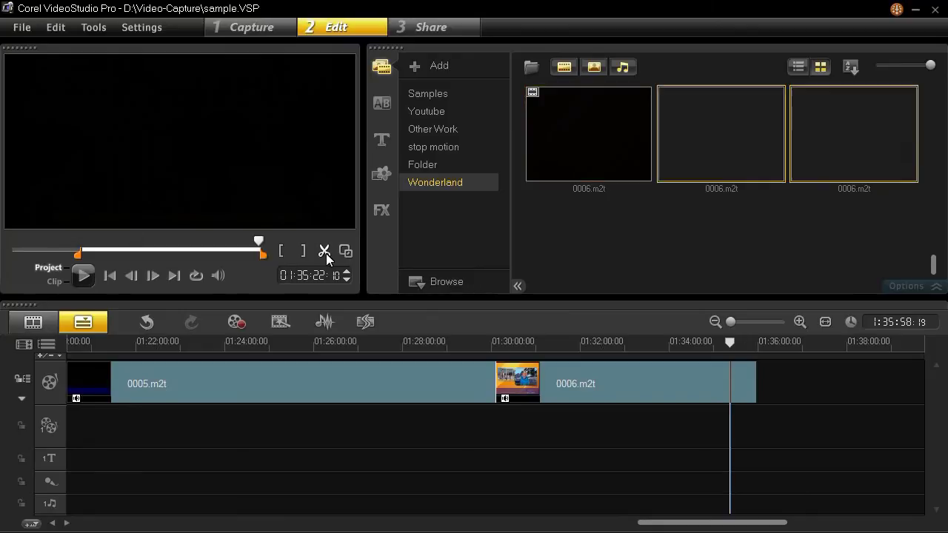
# Step: Select the 0006.m2t part starting at 00:10:22:19 and scrub it to the next ad break near 00:15:33
pyautogui.click(680, 167)
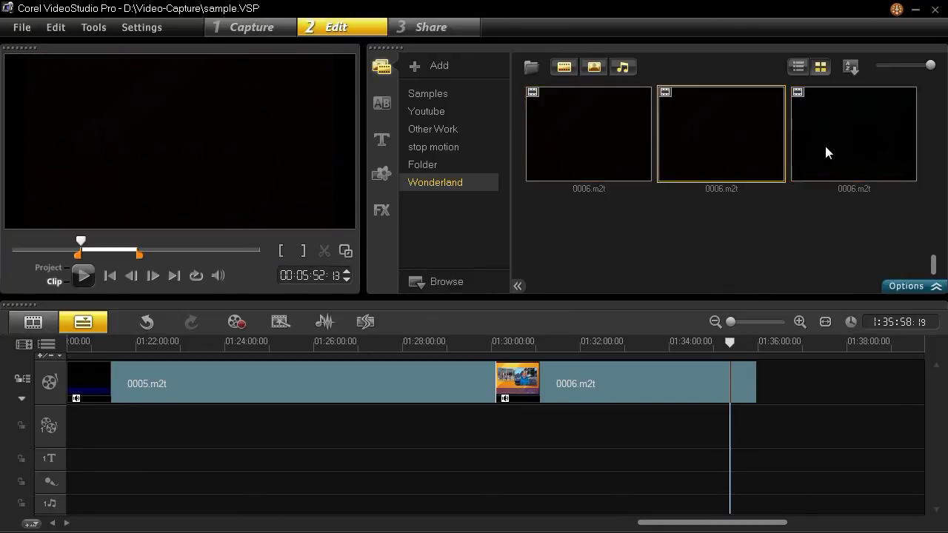
pyautogui.click(849, 144)
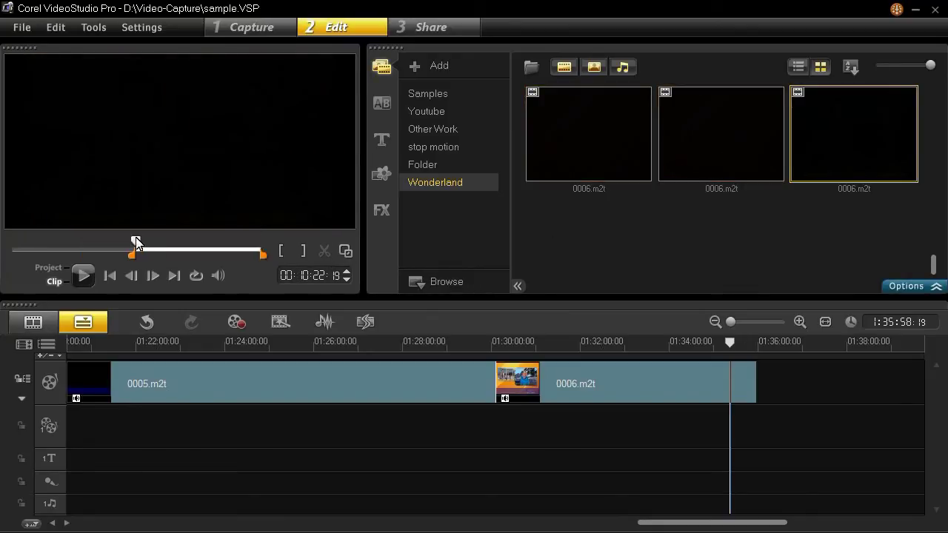
pyautogui.moveTo(136, 239); pyautogui.dragTo(200, 248)
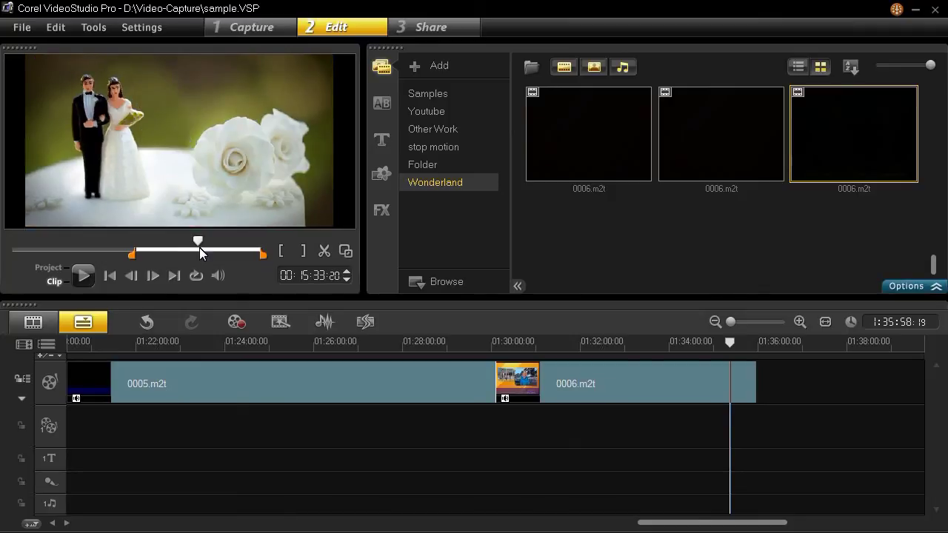
# Step: Fine-adjust the 0006.m2t preview position to the black frame at 00:15:31:04 and split the clip there
pyautogui.click(347, 279)
pyautogui.click(347, 279)
pyautogui.click(347, 279)
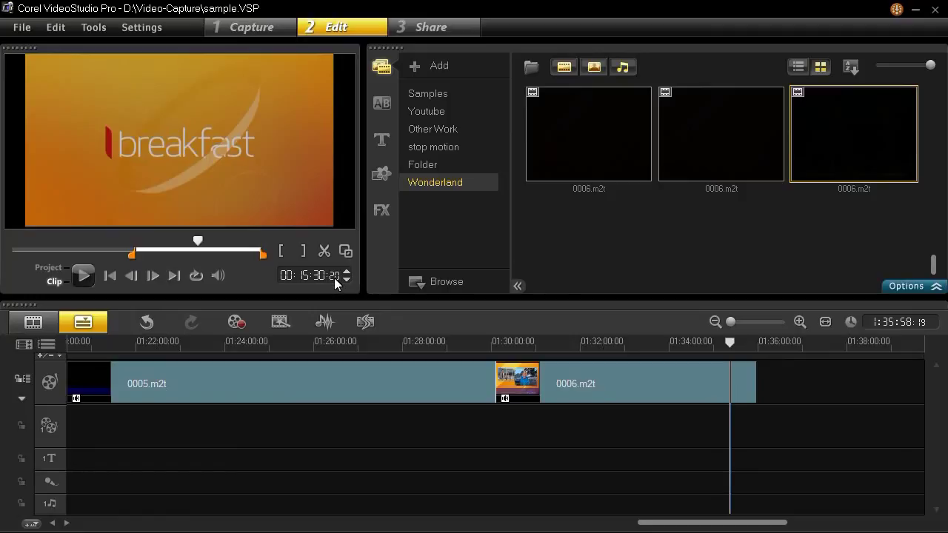
pyautogui.click(347, 270)
pyautogui.click(347, 270)
pyautogui.click(346, 270)
pyautogui.click(346, 270)
pyautogui.click(346, 270)
pyautogui.click(347, 271)
pyautogui.click(346, 270)
pyautogui.click(346, 270)
pyautogui.click(347, 270)
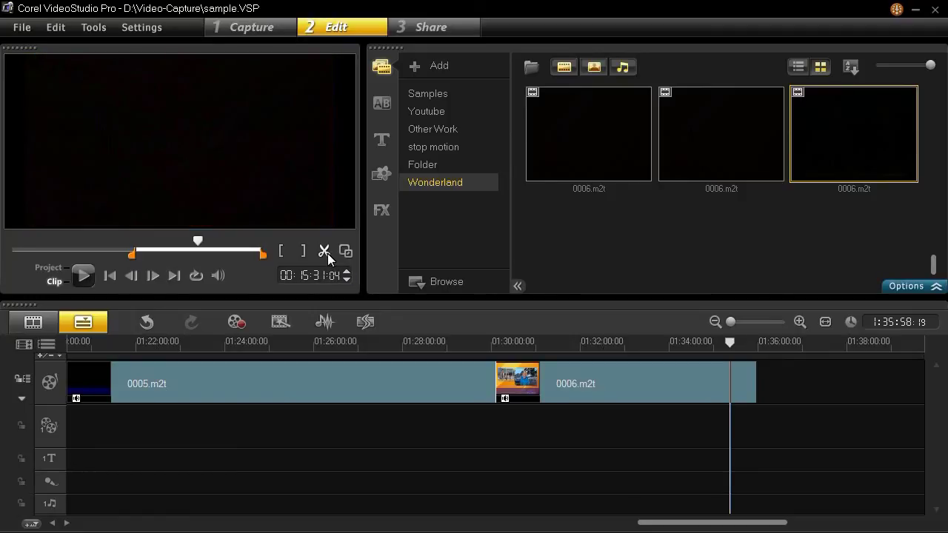
pyautogui.click(549, 230)
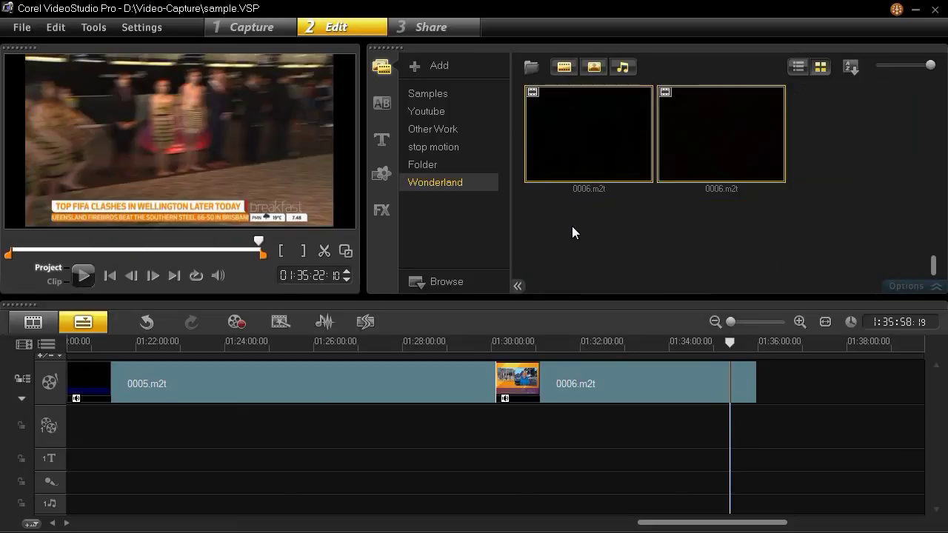
# Step: Check both new 0006.m2t parts and add the programme section starting at 00:10:22:19 to the end of the video track
pyautogui.click(603, 144)
pyautogui.click(699, 144)
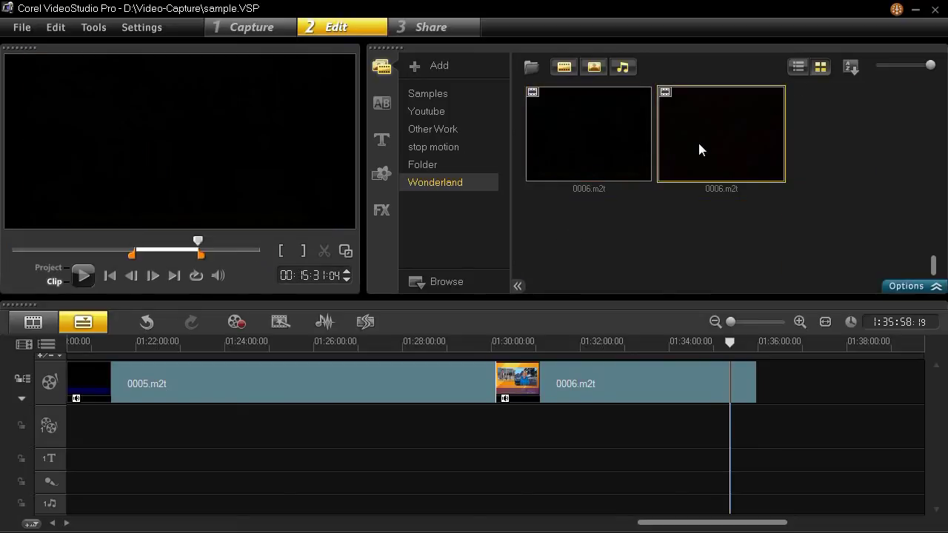
pyautogui.moveTo(199, 242); pyautogui.dragTo(220, 242)
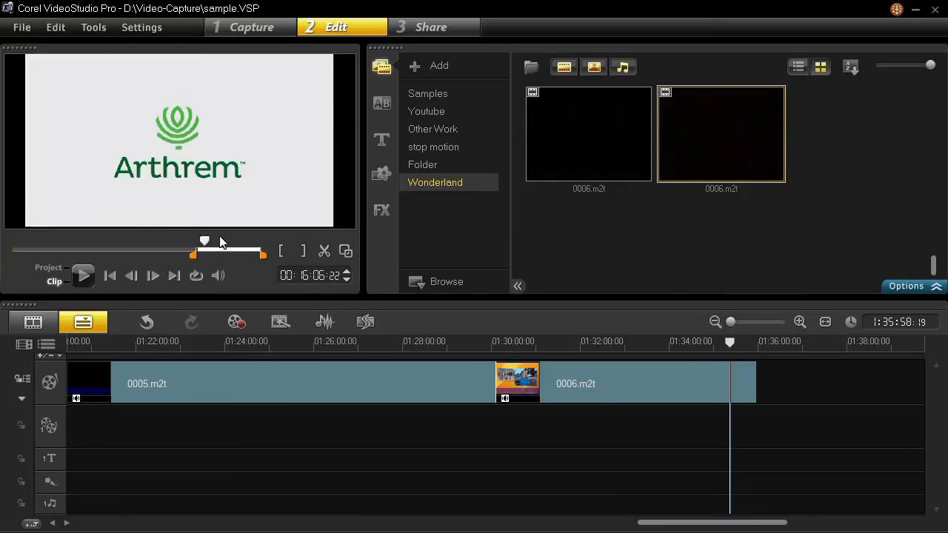
pyautogui.click(537, 138)
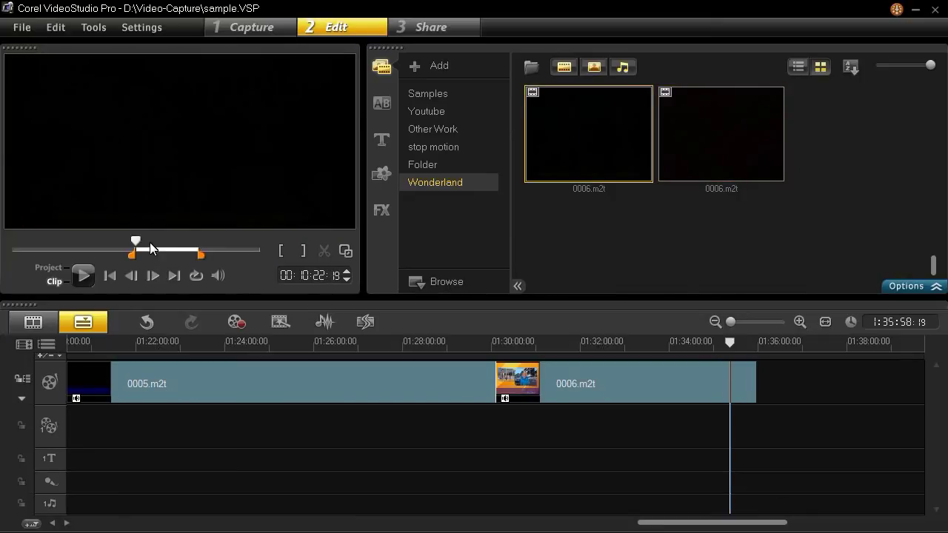
pyautogui.moveTo(136, 242); pyautogui.dragTo(166, 241)
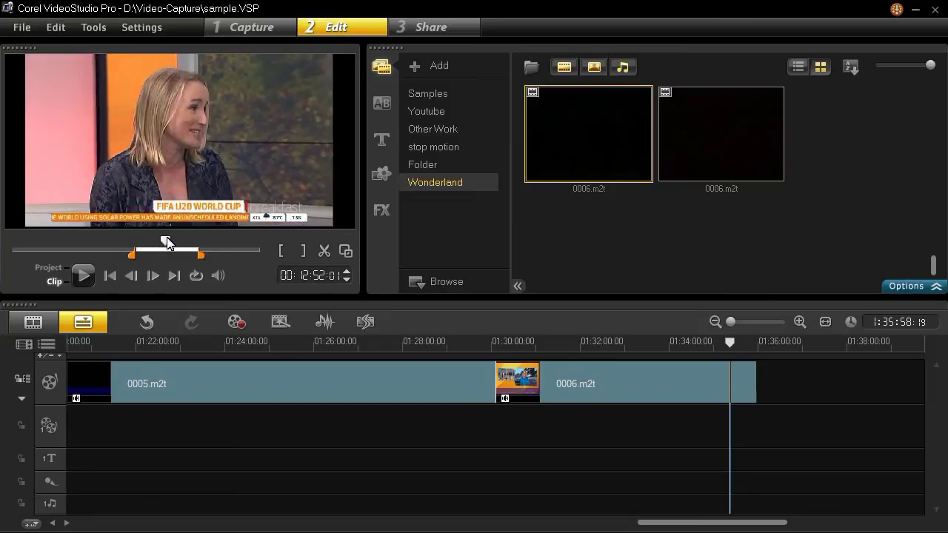
pyautogui.moveTo(590, 168); pyautogui.dragTo(761, 391)
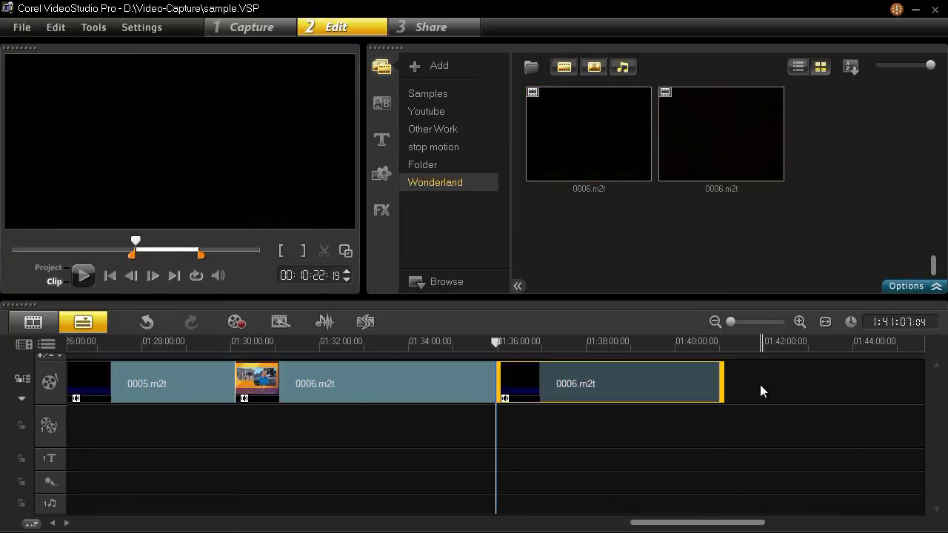
# Step: Select the 0006.m2t part starting at 00:15:31:04 and move its preview to the end of the ad break near 00:20:01
pyautogui.click(684, 130)
pyautogui.moveTo(199, 243); pyautogui.dragTo(253, 247)
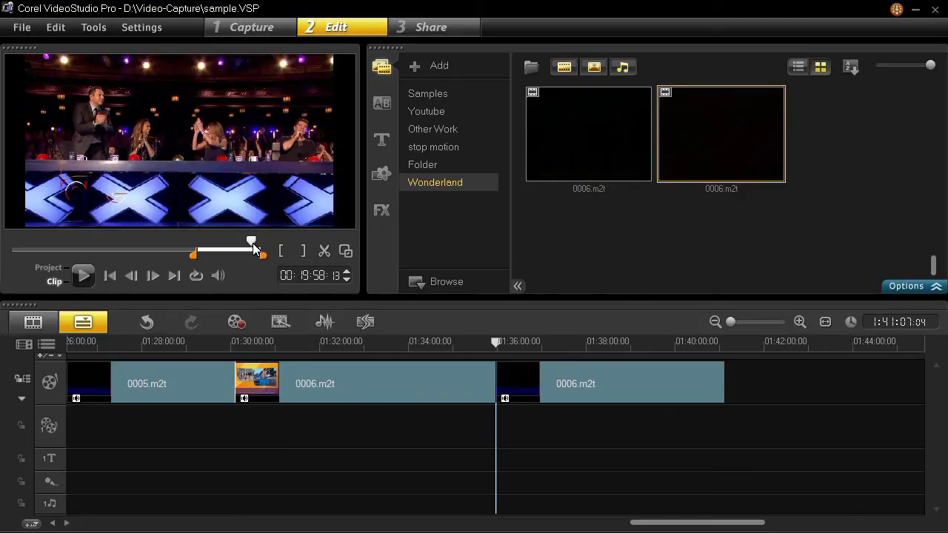
pyautogui.click(316, 278)
pyautogui.click(346, 272)
pyautogui.click(346, 272)
pyautogui.click(345, 280)
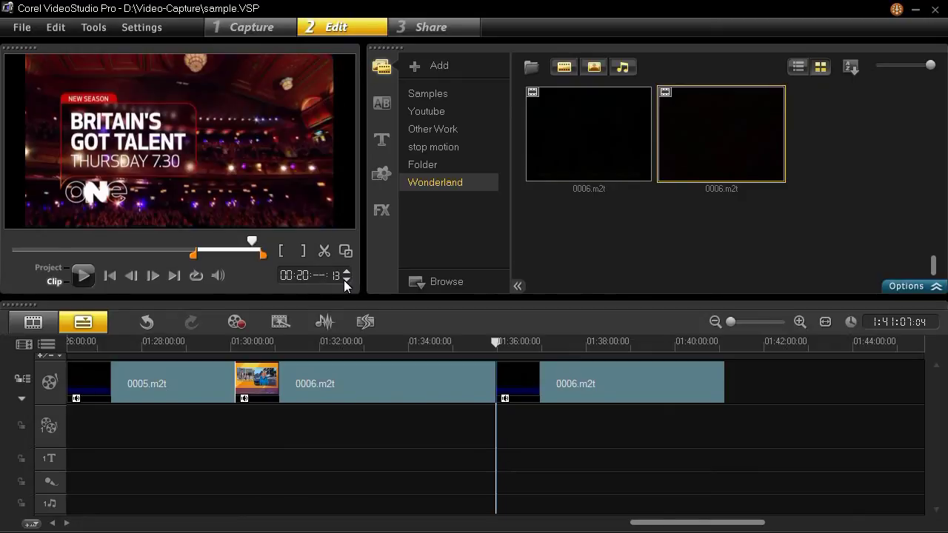
# Step: Step the preview frame by frame to the black frame at 00:20:01:07 and split the 0006.m2t part there
pyautogui.click(346, 272)
pyautogui.click(346, 272)
pyautogui.click(346, 273)
pyautogui.click(346, 272)
pyautogui.click(346, 272)
pyautogui.click(345, 272)
pyautogui.click(345, 272)
pyautogui.click(346, 272)
pyautogui.click(346, 272)
pyautogui.click(346, 272)
pyautogui.click(346, 272)
pyautogui.click(346, 272)
pyautogui.click(346, 273)
pyautogui.click(346, 272)
pyautogui.click(346, 272)
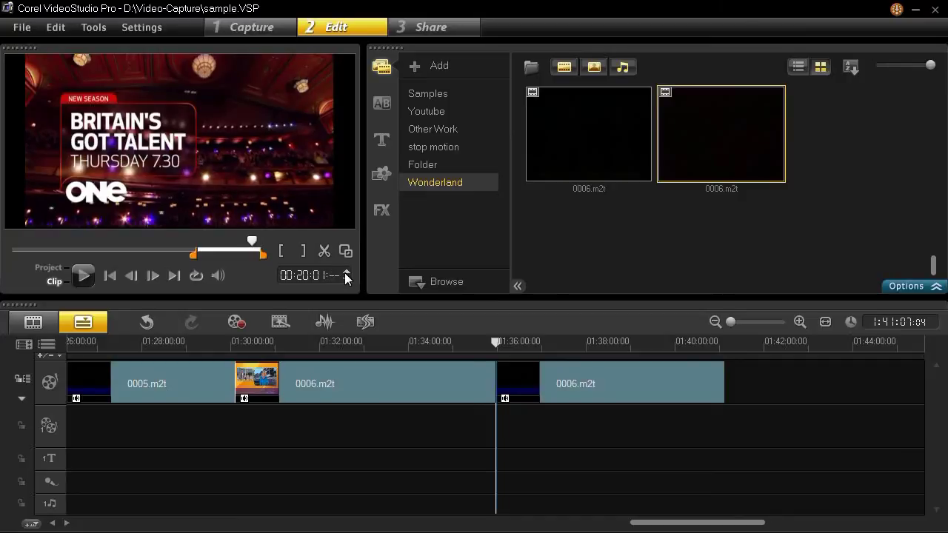
pyautogui.click(345, 273)
pyautogui.click(346, 272)
pyautogui.click(346, 272)
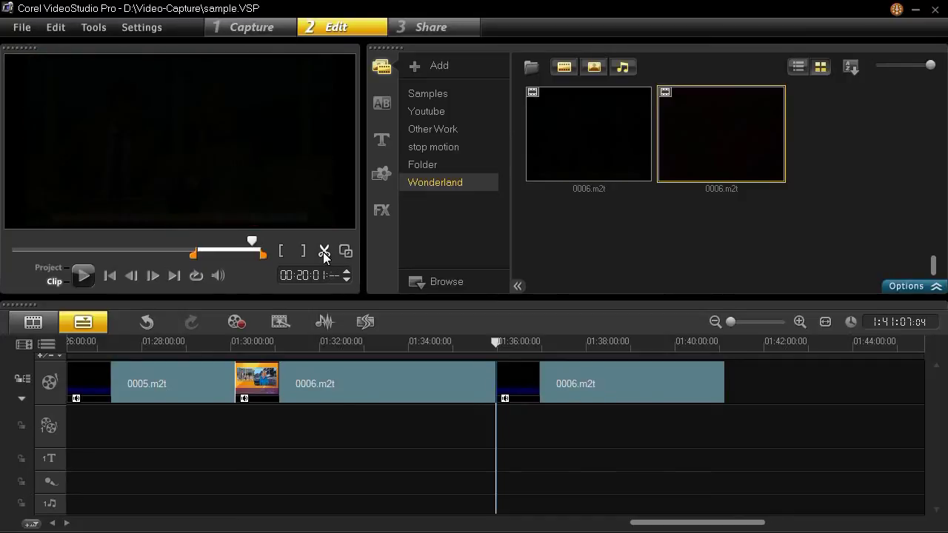
pyautogui.click(324, 251)
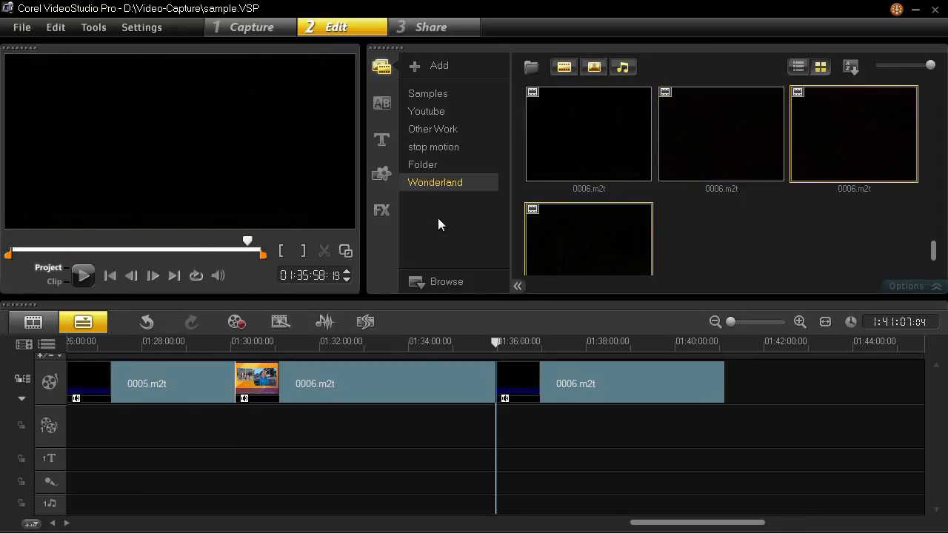
# Step: Check the last 0006.m2t part, starting at 00:20:01:07, add it to the end of the video track and check the join
pyautogui.click(552, 224)
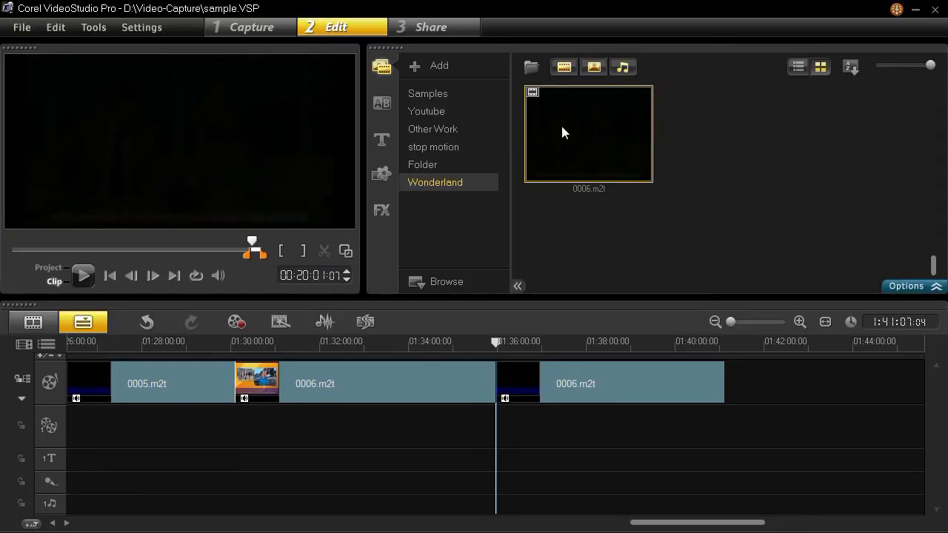
pyautogui.moveTo(252, 243); pyautogui.dragTo(264, 244)
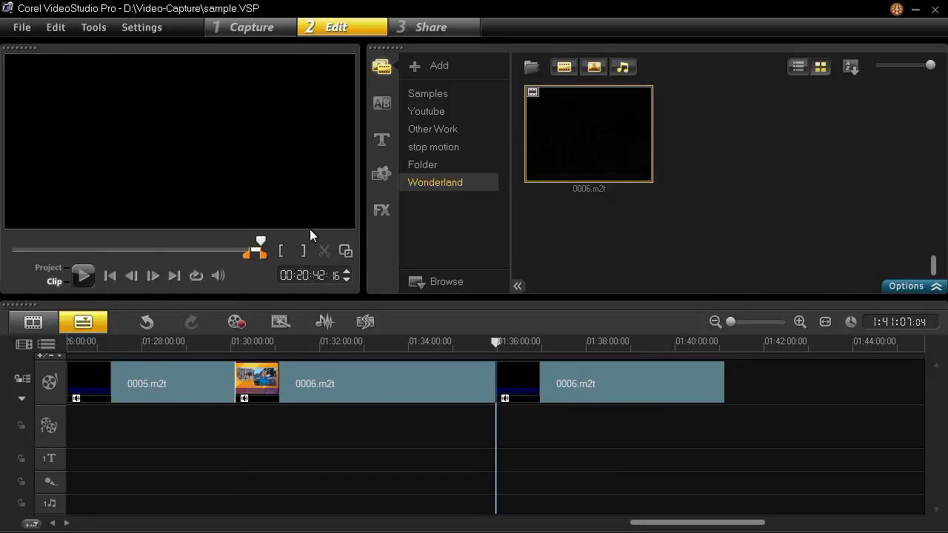
pyautogui.moveTo(591, 156); pyautogui.dragTo(764, 378)
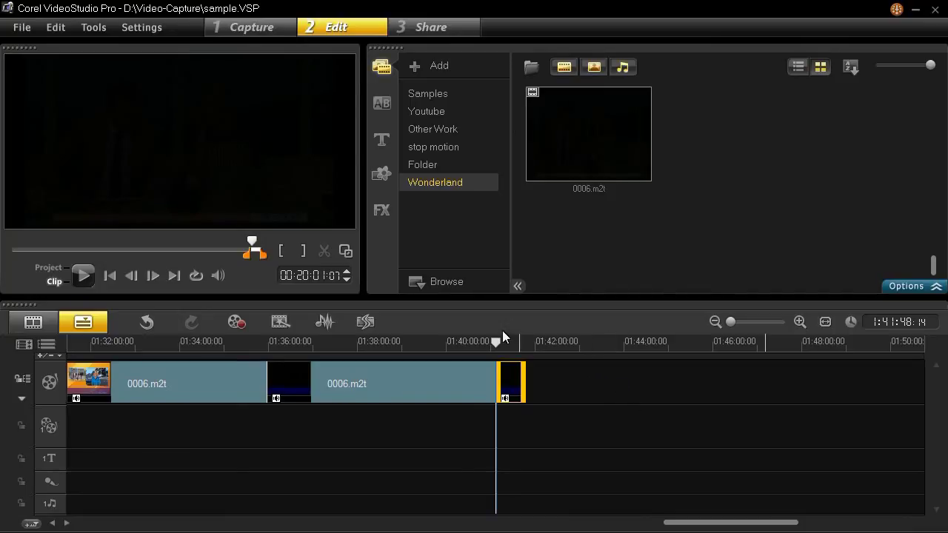
pyautogui.moveTo(497, 341); pyautogui.dragTo(484, 340)
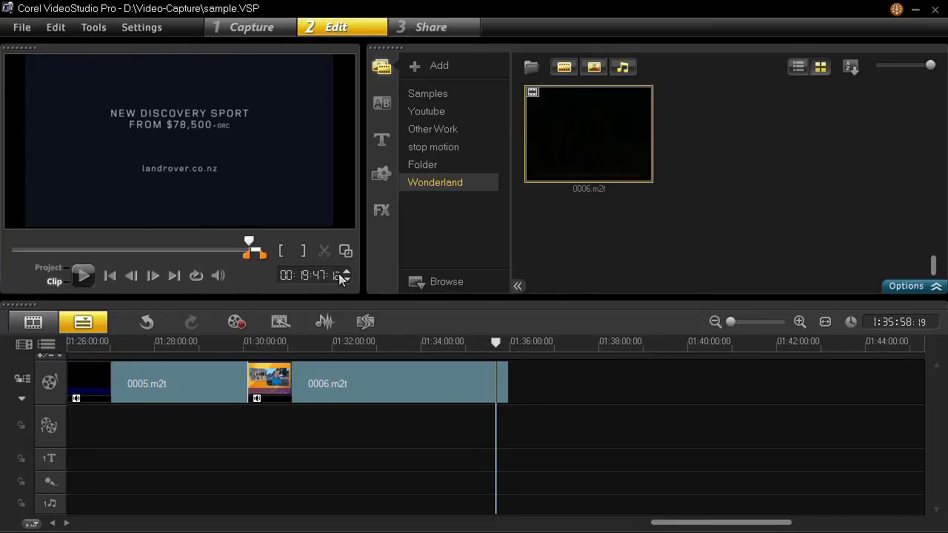
# Step: Advance the preview of the remaining 0006.m2t part second by second to 00:20:01:12, where the programme resumes
pyautogui.click(321, 275)
pyautogui.click(346, 271)
pyautogui.click(346, 271)
pyautogui.click(346, 271)
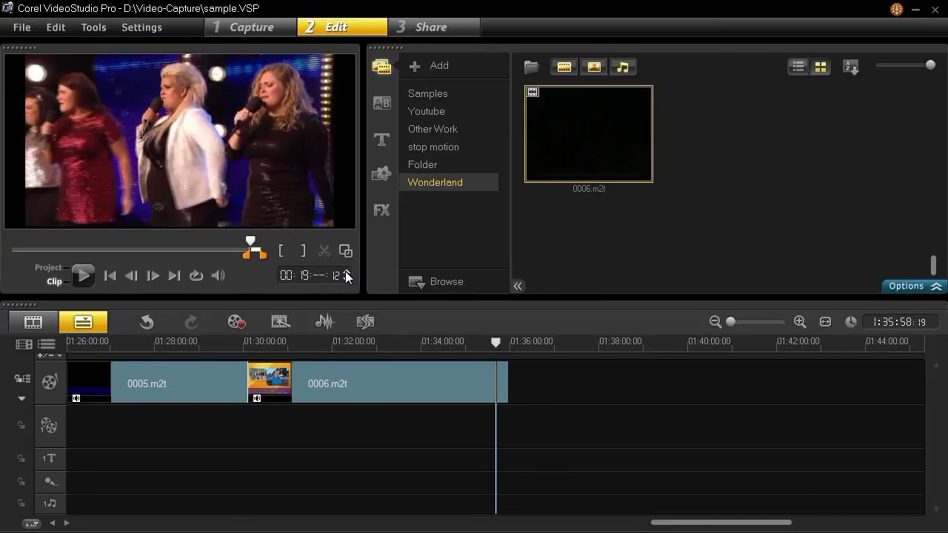
pyautogui.click(346, 272)
pyautogui.click(347, 271)
pyautogui.click(347, 272)
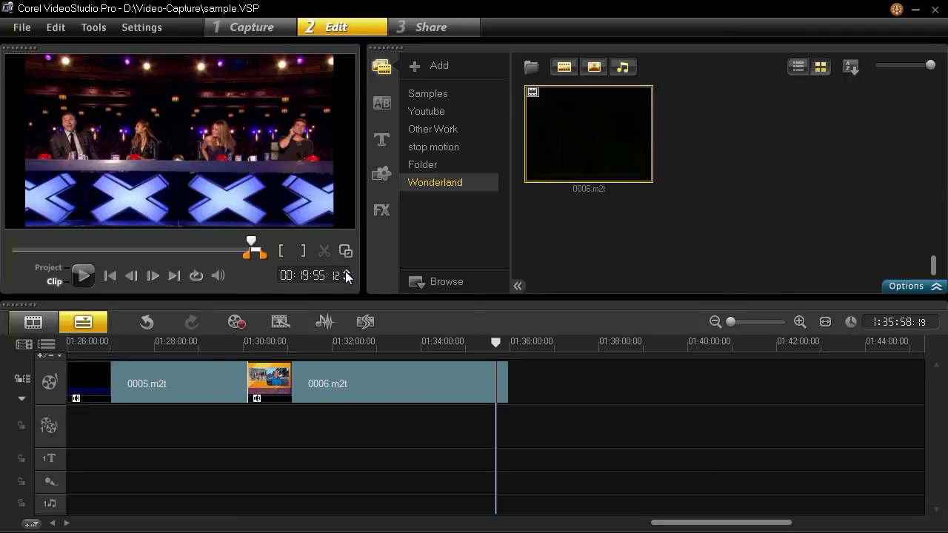
pyautogui.click(347, 272)
pyautogui.click(346, 272)
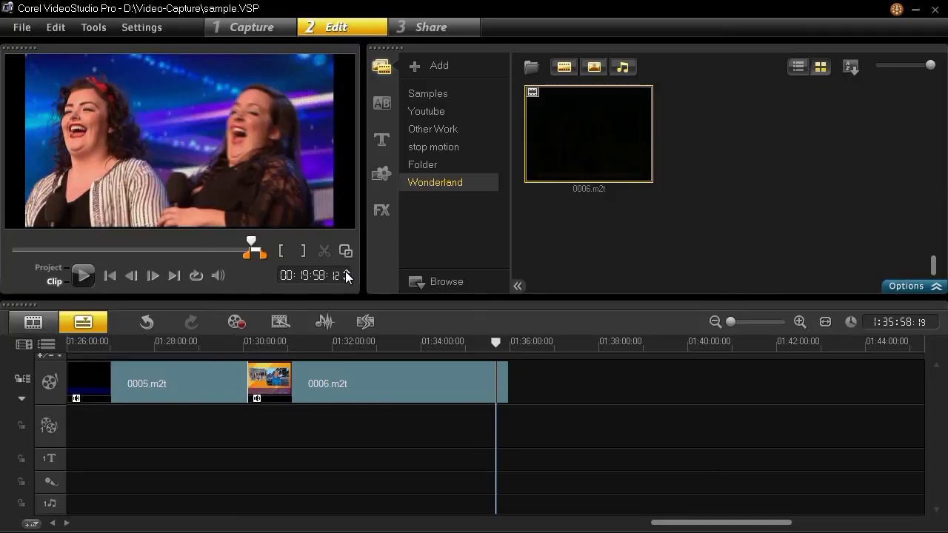
pyautogui.click(347, 273)
pyautogui.click(347, 272)
pyautogui.click(347, 273)
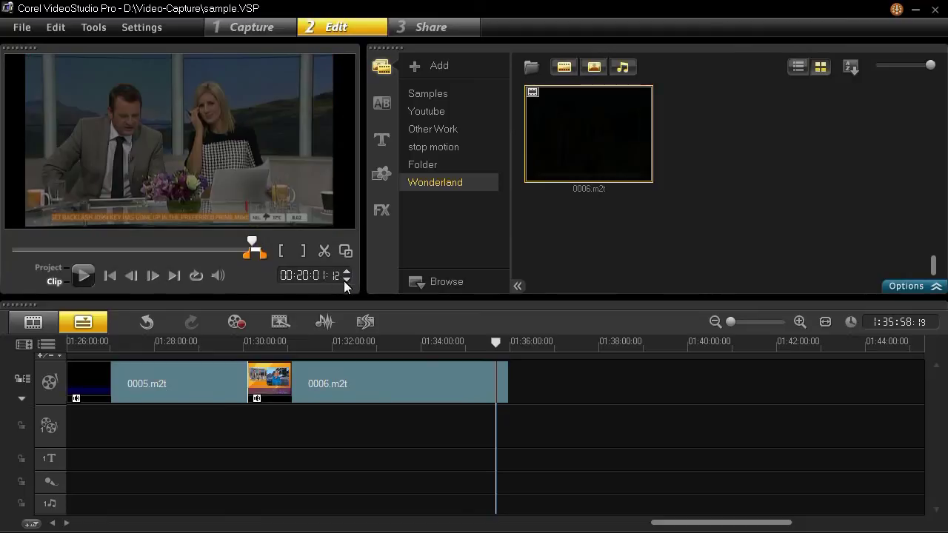
# Step: Fine-adjust the preview to a dark fade-in frame just after 00:20:01:07, split the 0006.m2t part there and select the short leading piece
pyautogui.click(347, 280)
pyautogui.click(346, 279)
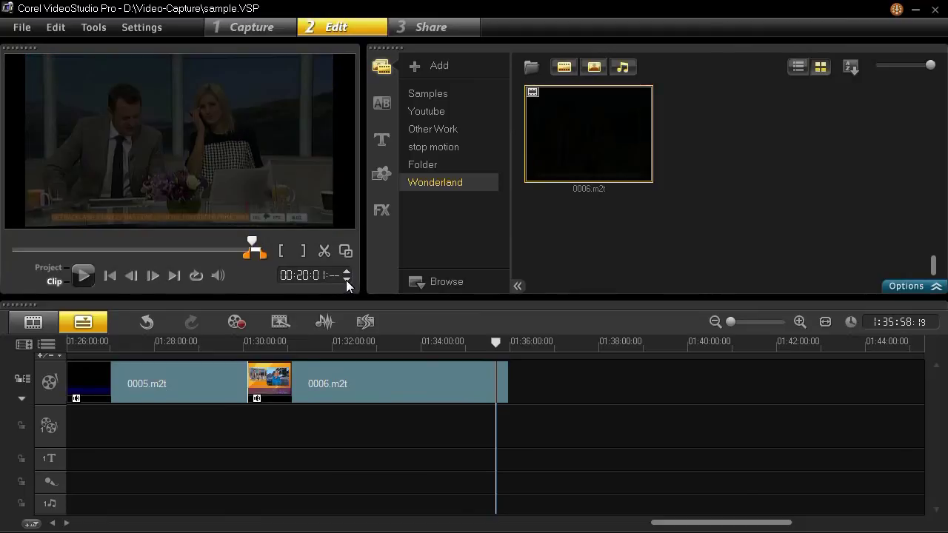
pyautogui.click(347, 280)
pyautogui.click(347, 279)
pyautogui.click(346, 279)
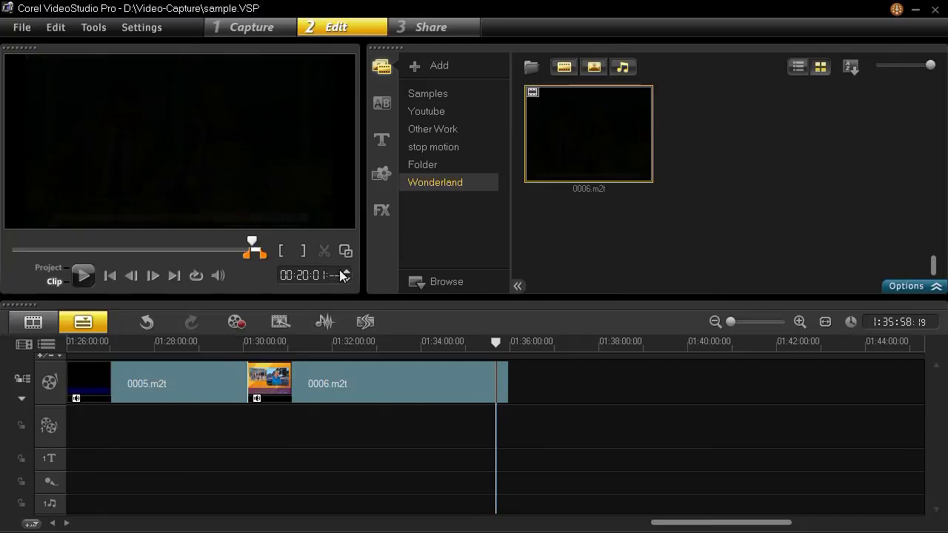
pyautogui.click(347, 271)
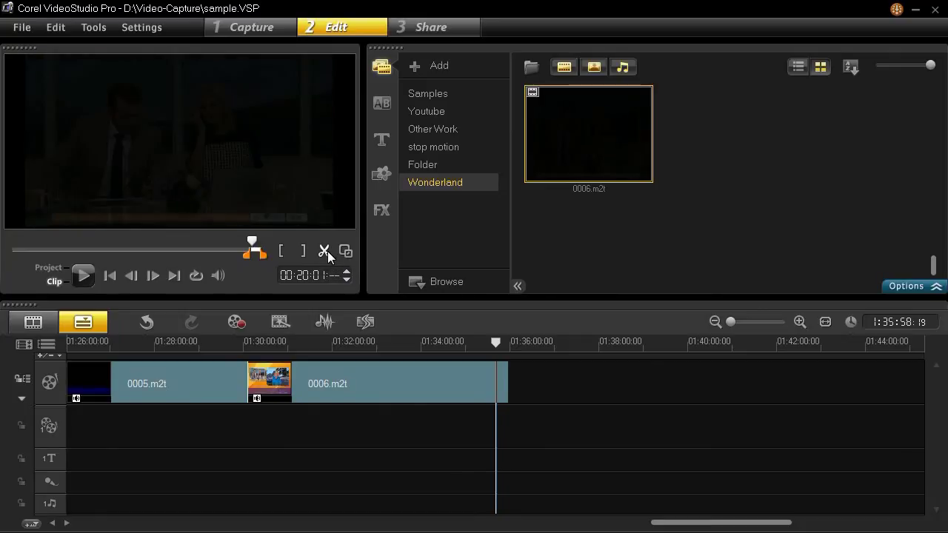
pyautogui.click(326, 252)
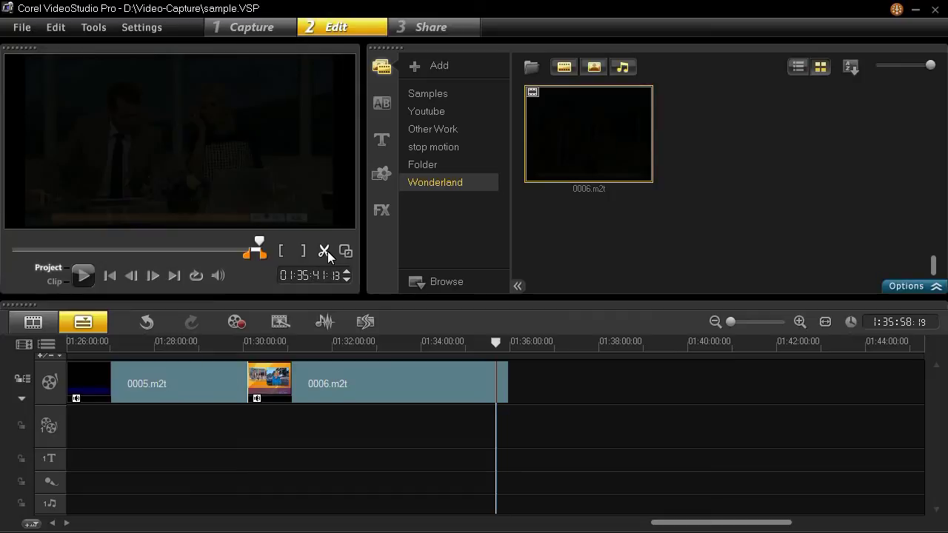
pyautogui.click(709, 138)
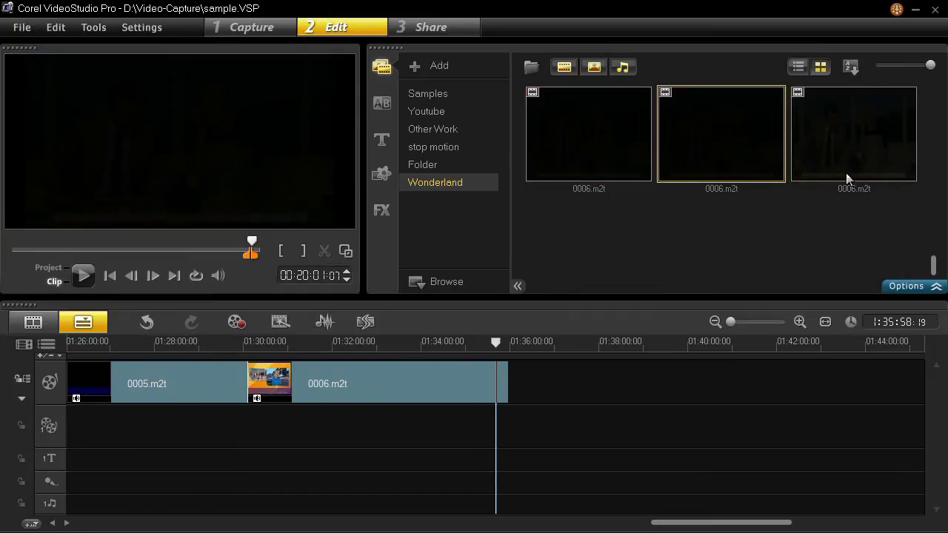
# Step: Check the remaining 0006.m2t part, starting at 00:20:01:08, and add it to the end of the video track
pyautogui.click(862, 137)
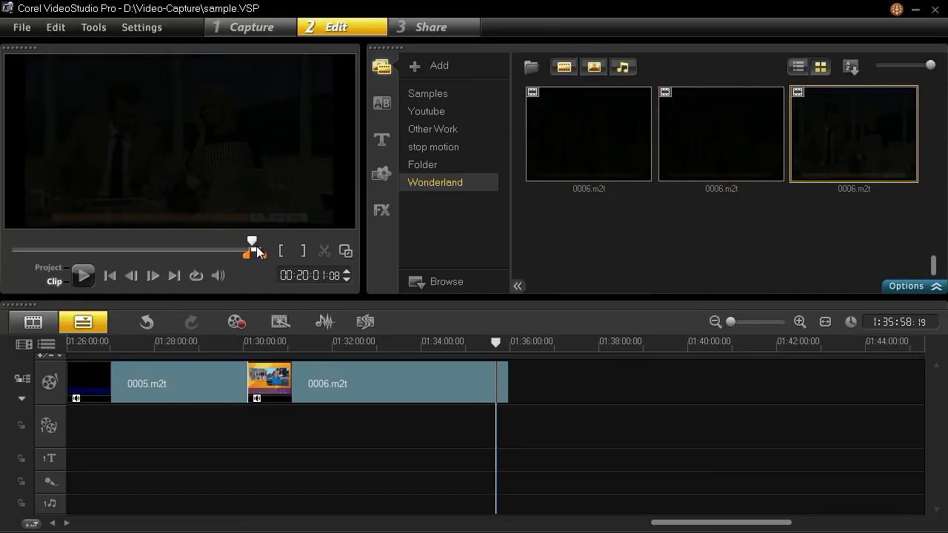
pyautogui.moveTo(254, 246); pyautogui.dragTo(261, 247)
pyautogui.moveTo(817, 129); pyautogui.dragTo(552, 377)
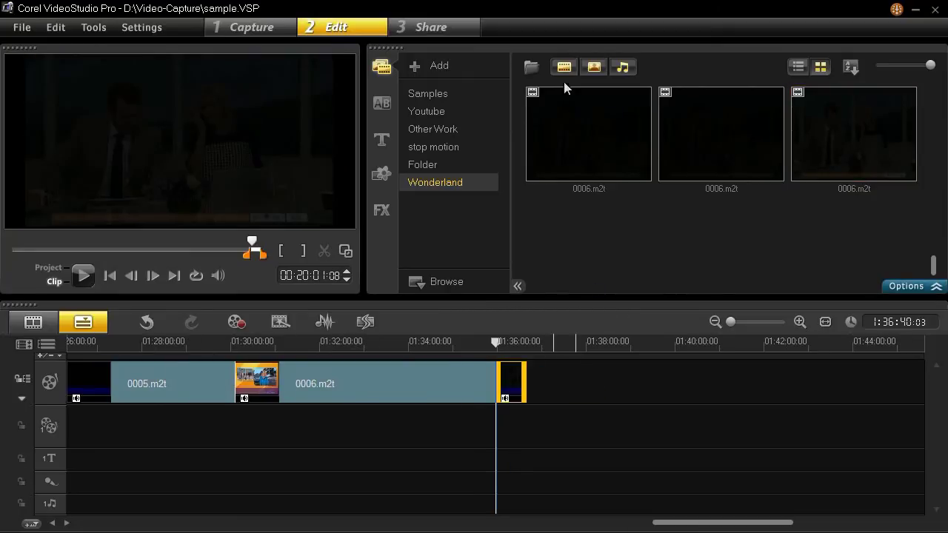
# Step: Import 0007.m2t from the Sample TS folder into the Wonderland library folder
pyautogui.click(536, 66)
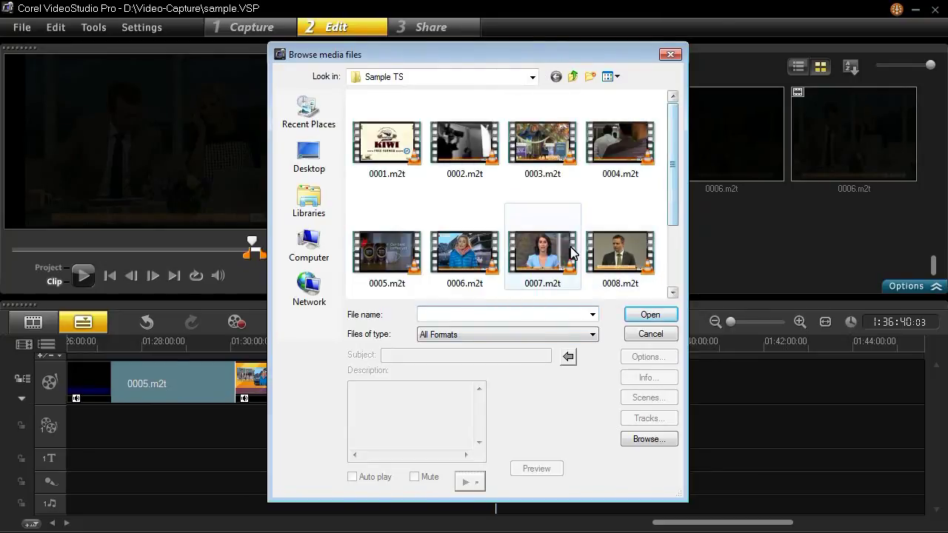
pyautogui.click(532, 261)
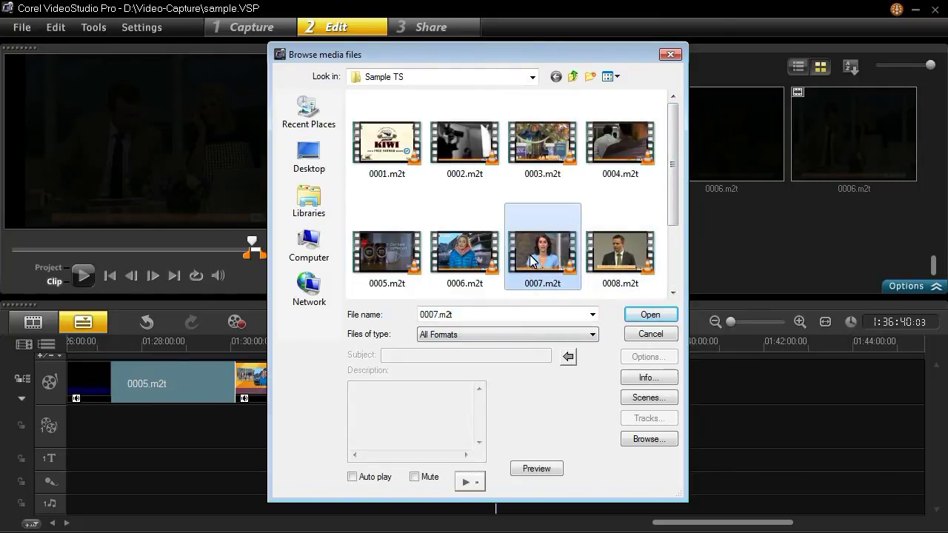
pyautogui.doubleClick(532, 261)
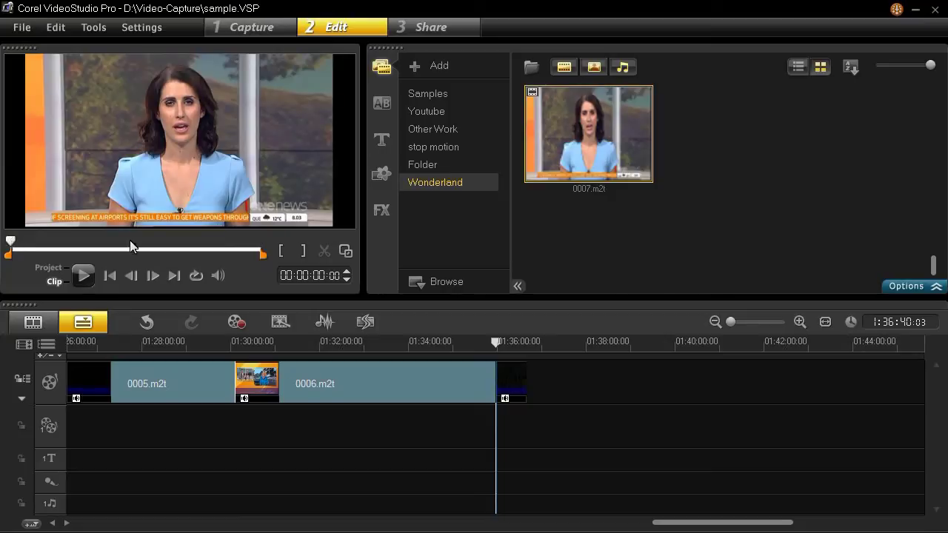
# Step: Scrub the 0007.m2t preview to the breakfast title at about 00:15:50 and adjust it by seconds around the start of the ad break
pyautogui.moveTo(14, 249); pyautogui.dragTo(201, 262)
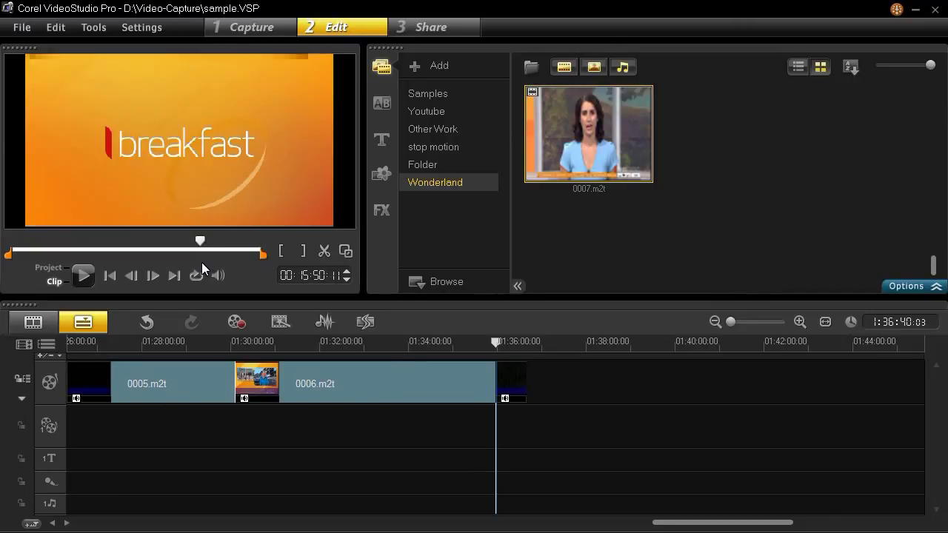
pyautogui.click(320, 276)
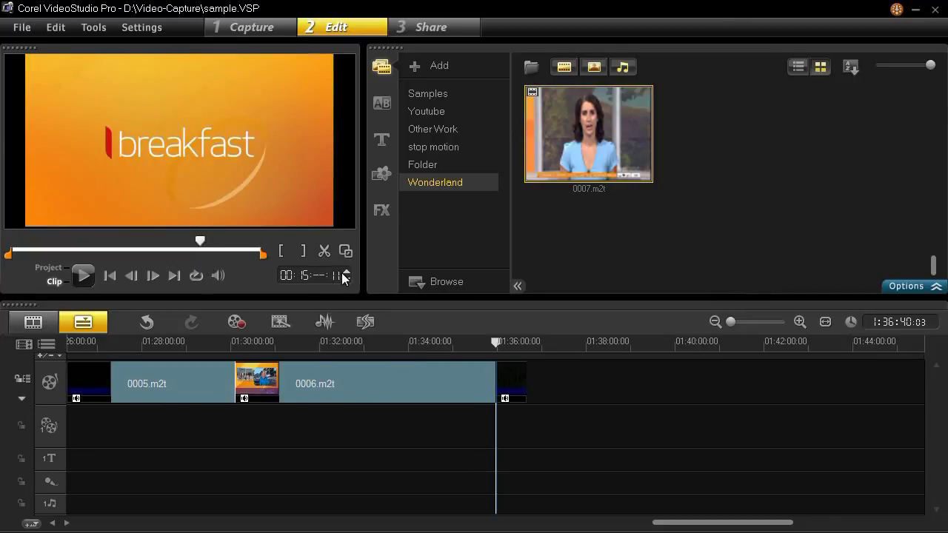
pyautogui.click(347, 272)
pyautogui.click(347, 272)
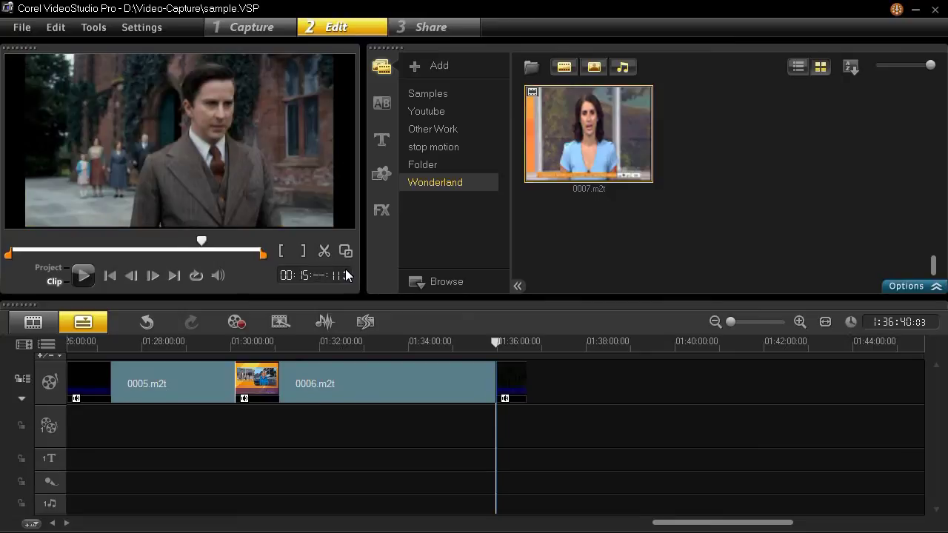
pyautogui.click(345, 279)
pyautogui.click(345, 281)
# Step: Fine-adjust the preview to the black frame at 00:15:54:01 and split 0007.m2t there
pyautogui.click(347, 272)
pyautogui.click(346, 273)
pyautogui.click(347, 272)
pyautogui.click(347, 272)
pyautogui.click(346, 272)
pyautogui.click(347, 272)
pyautogui.click(347, 272)
pyautogui.click(347, 272)
pyautogui.click(346, 272)
pyautogui.click(346, 271)
pyautogui.click(346, 272)
pyautogui.click(346, 273)
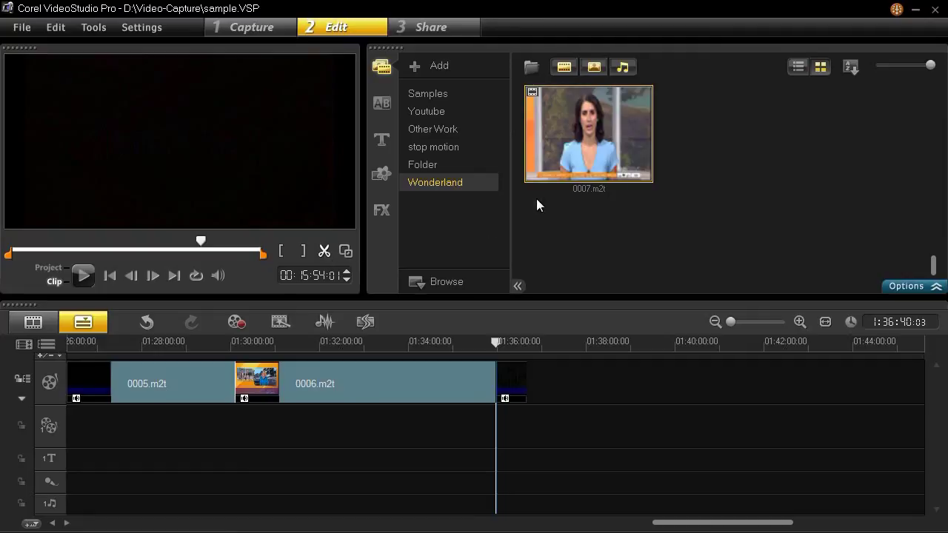
# Step: Add the leading 0007.m2t part to the end of the video track and check where it ends
pyautogui.click(719, 140)
pyautogui.moveTo(722, 126); pyautogui.dragTo(652, 374)
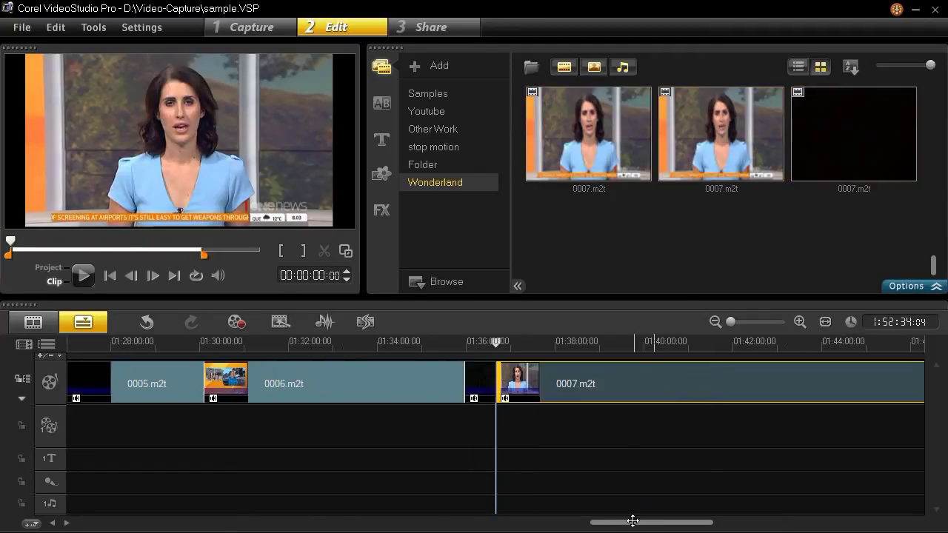
pyautogui.moveTo(637, 521); pyautogui.dragTo(730, 520)
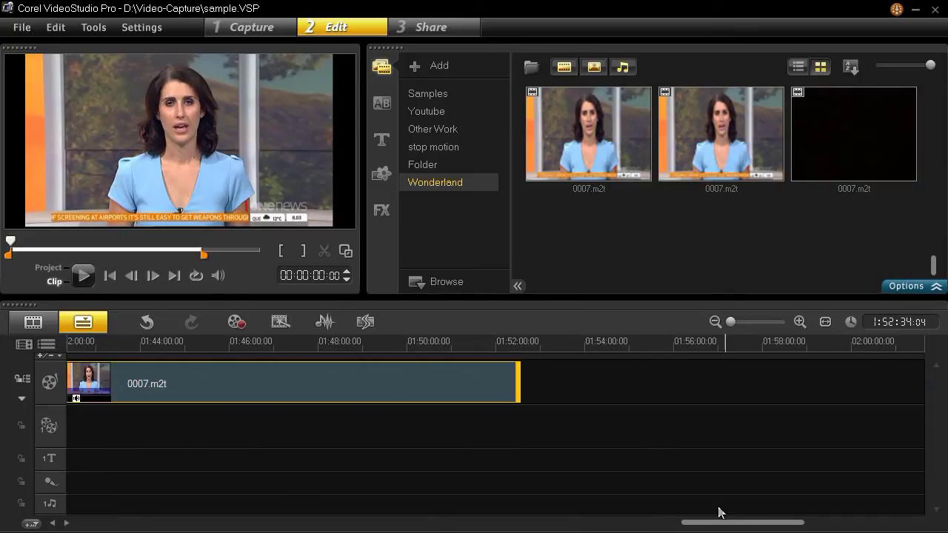
# Step: Look through the remaining 0007.m2t part up to 00:20:01:23 and review the timeline from its last clip back to 0001.m2t
pyautogui.click(862, 148)
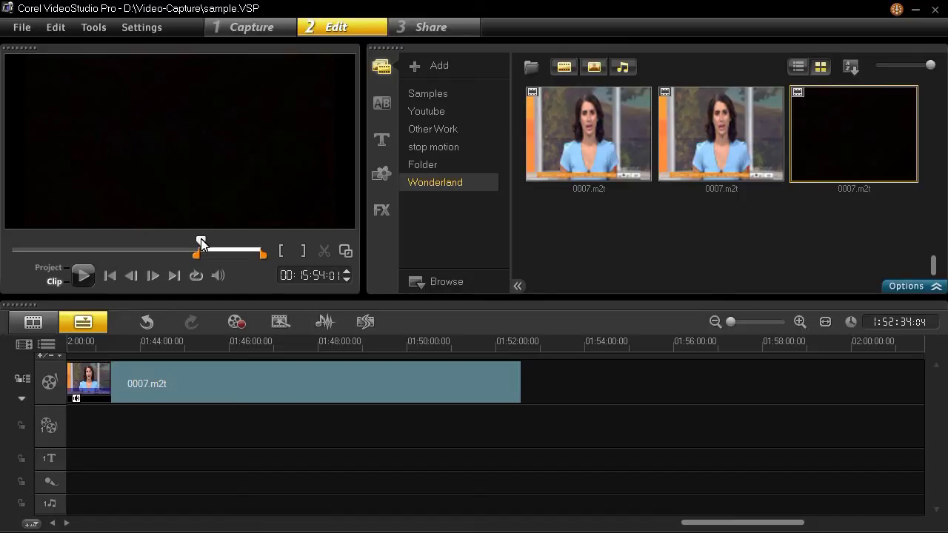
pyautogui.moveTo(202, 244); pyautogui.dragTo(250, 242)
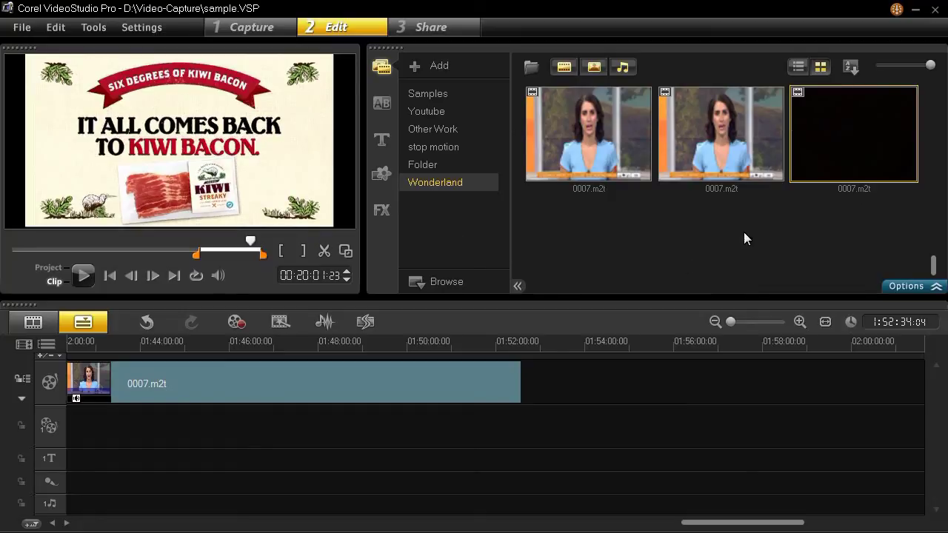
pyautogui.click(470, 377)
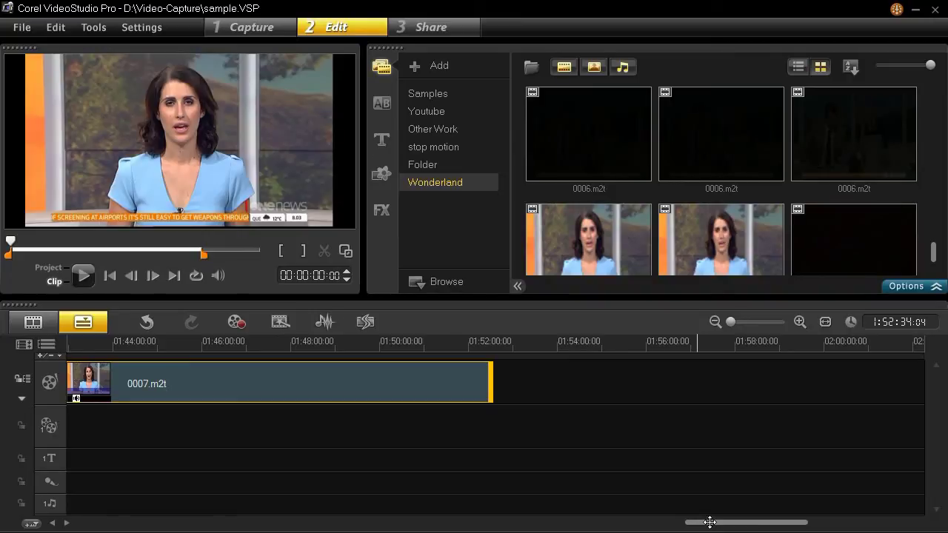
pyautogui.moveTo(709, 522); pyautogui.dragTo(80, 516)
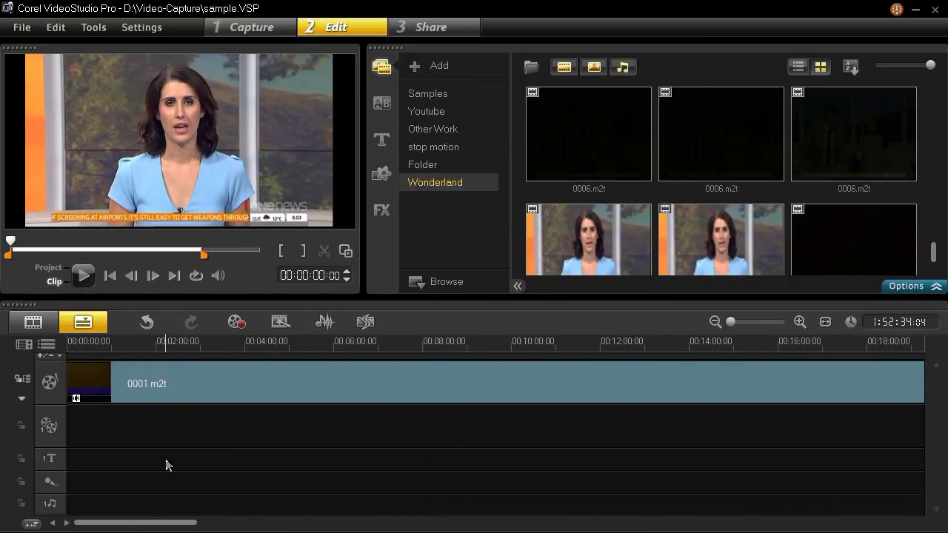
pyautogui.click(127, 386)
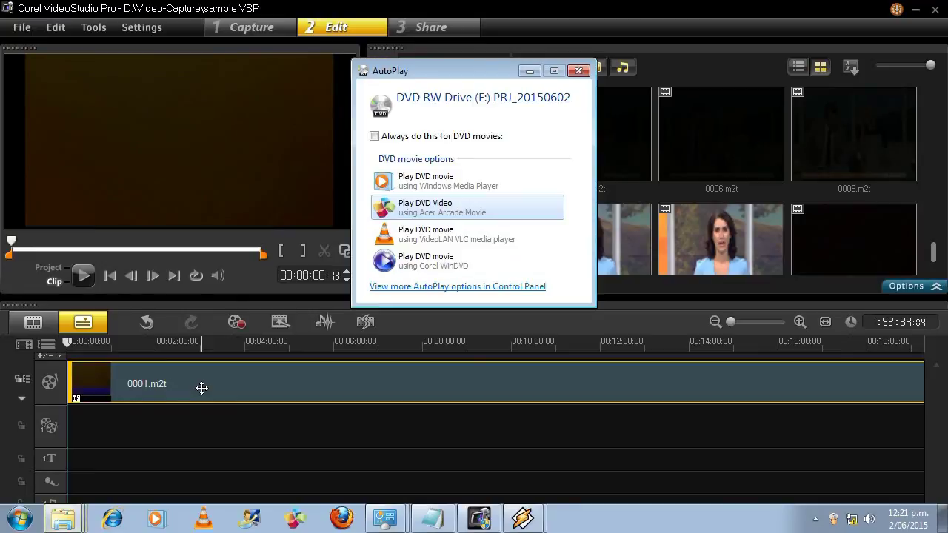
# Step: Dismiss the AutoPlay window and start creating a DVD disc from the project without a menu
pyautogui.click(578, 71)
pyautogui.click(458, 31)
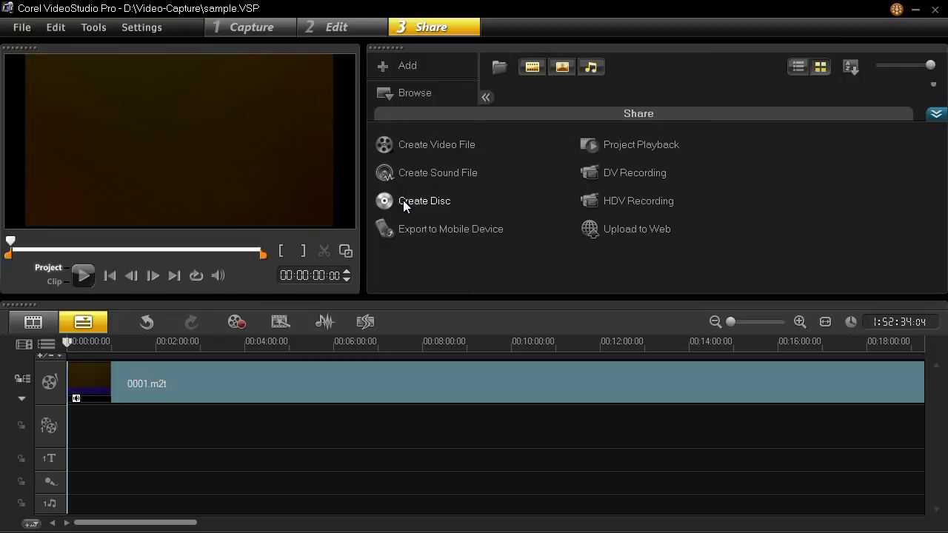
pyautogui.click(403, 200)
pyautogui.click(400, 219)
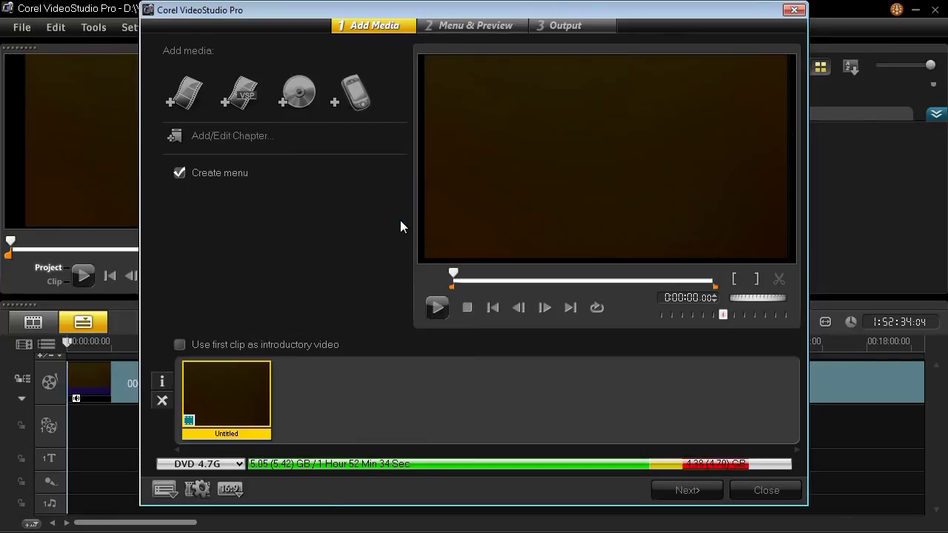
pyautogui.click(182, 172)
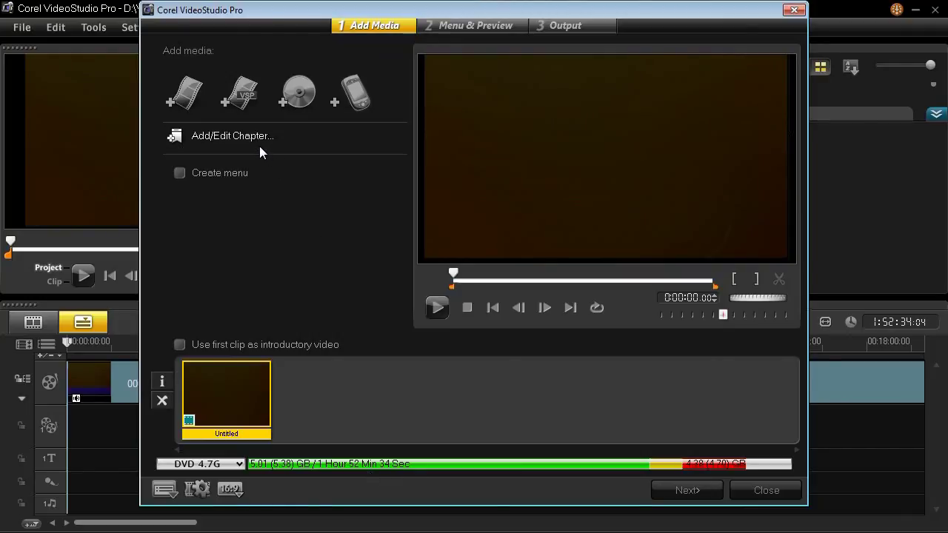
# Step: Automatically add chapters to the project clip, inserting its scenes as chapters
pyautogui.click(258, 141)
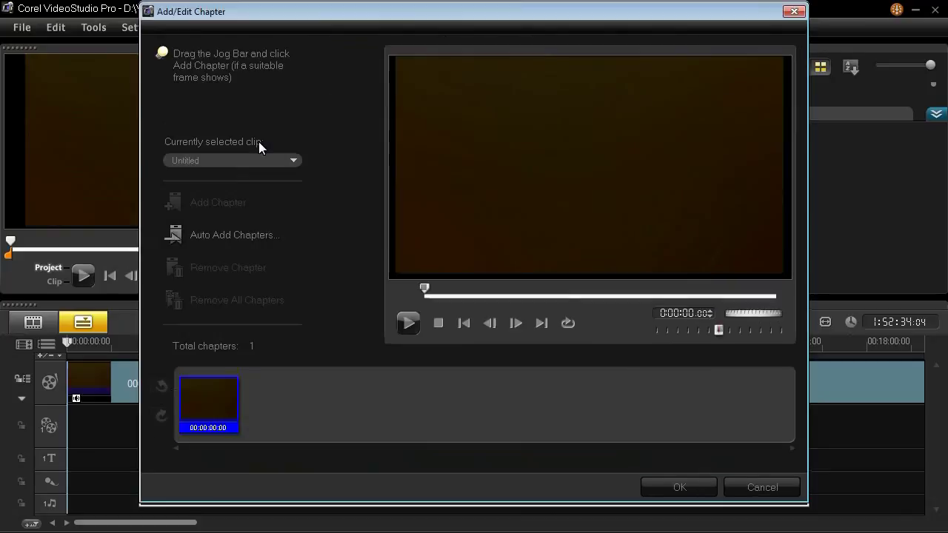
pyautogui.click(248, 237)
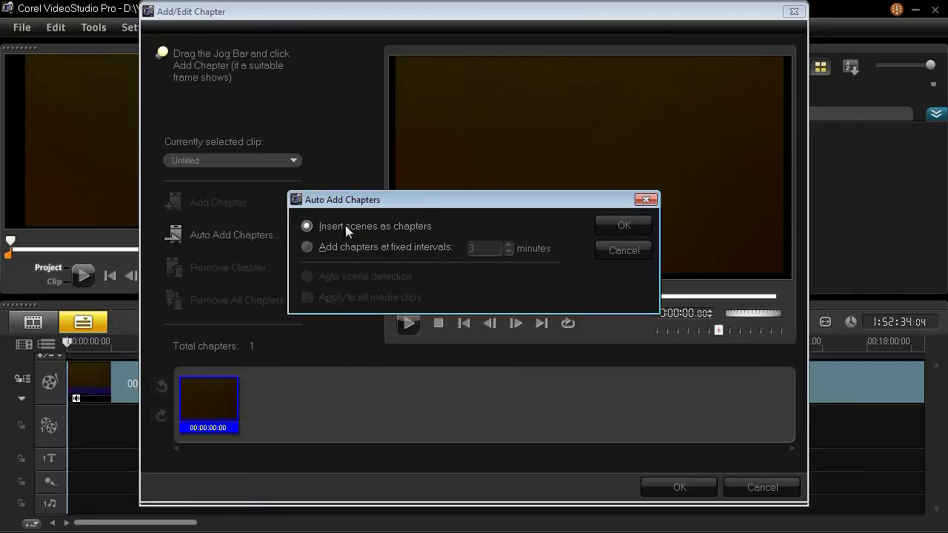
pyautogui.click(615, 223)
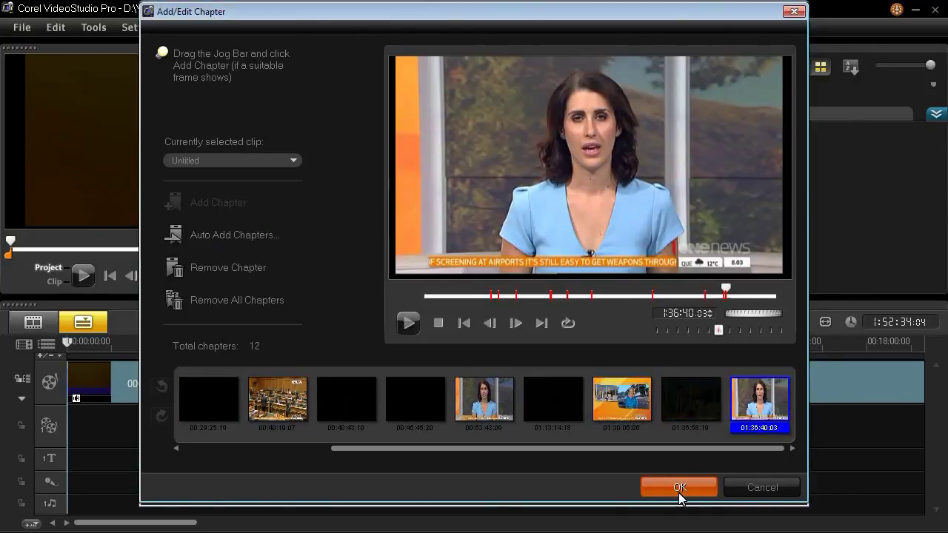
# Step: Check the chapter points from 01:35:58:19 back to 00:00:00:00 and accept the chapter list
pyautogui.click(689, 404)
pyautogui.click(622, 395)
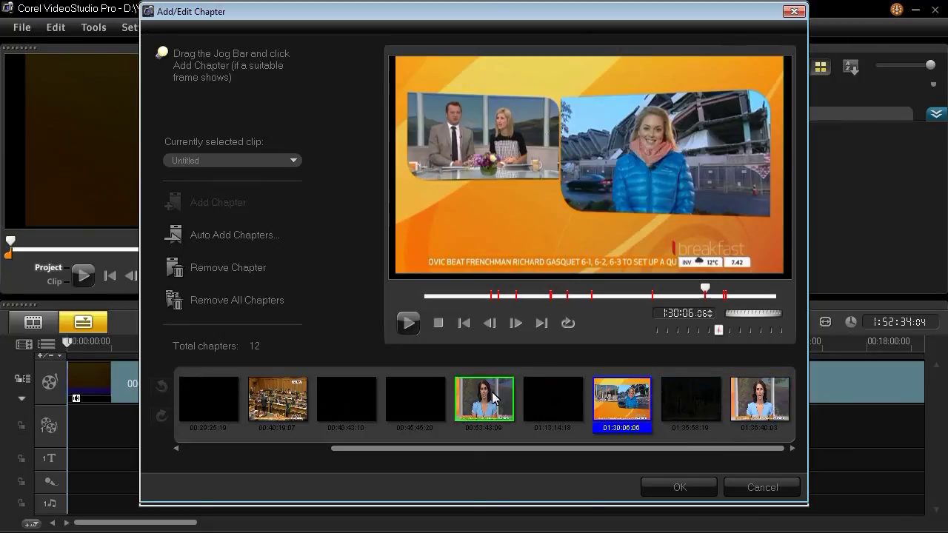
pyautogui.click(493, 397)
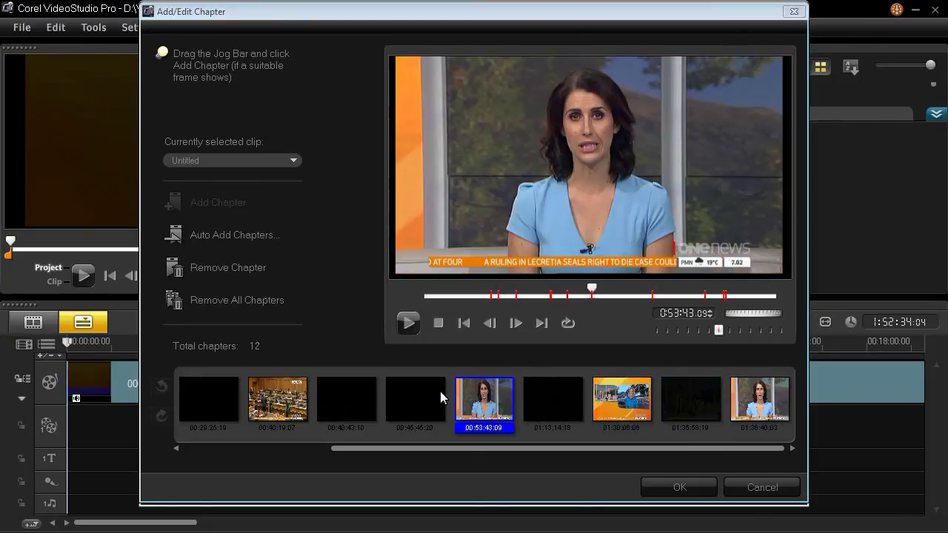
pyautogui.click(414, 388)
pyautogui.click(346, 380)
pyautogui.click(281, 374)
pyautogui.click(208, 398)
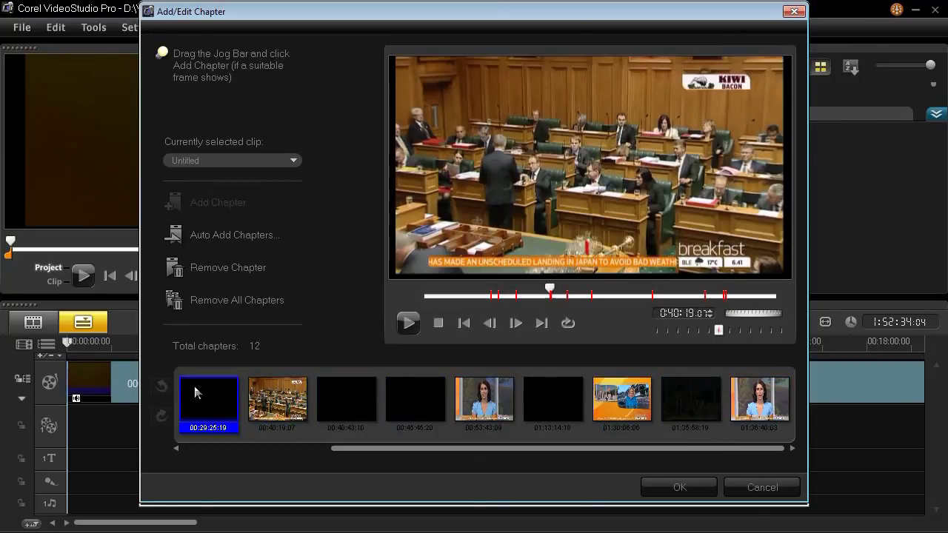
pyautogui.moveTo(342, 448); pyautogui.dragTo(165, 429)
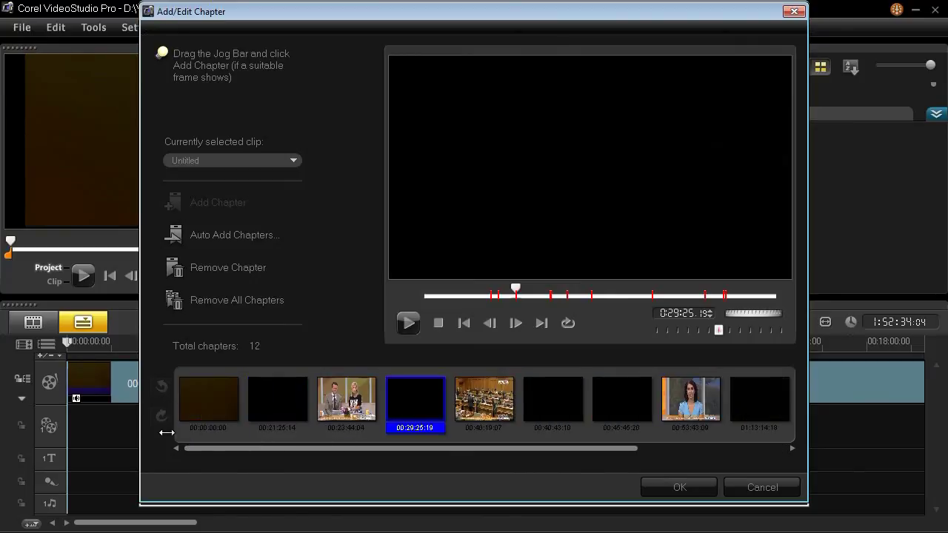
pyautogui.click(190, 402)
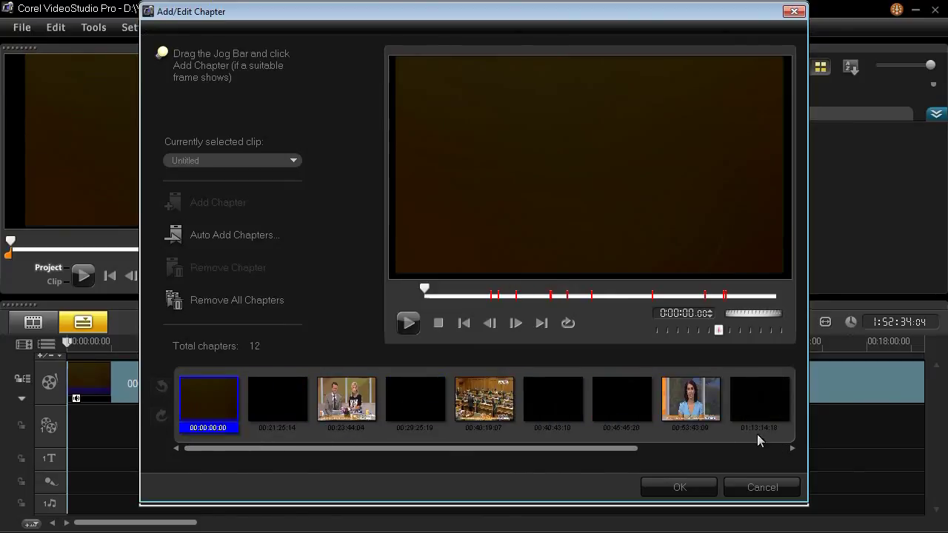
pyautogui.click(696, 485)
pyautogui.click(463, 392)
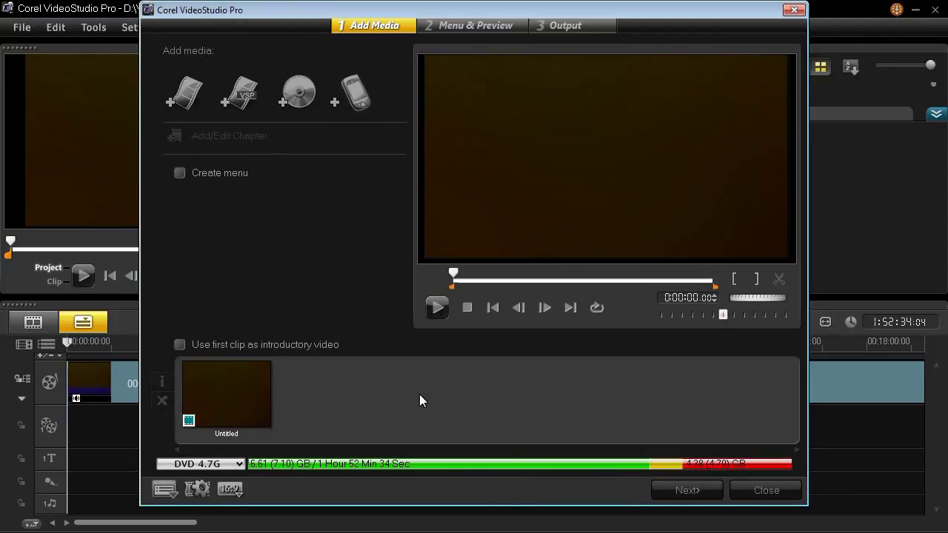
# Step: Keep the disc's aspect ratio at 16:9, and review and accept the general and compression settings for MPEG conversion
pyautogui.click(229, 491)
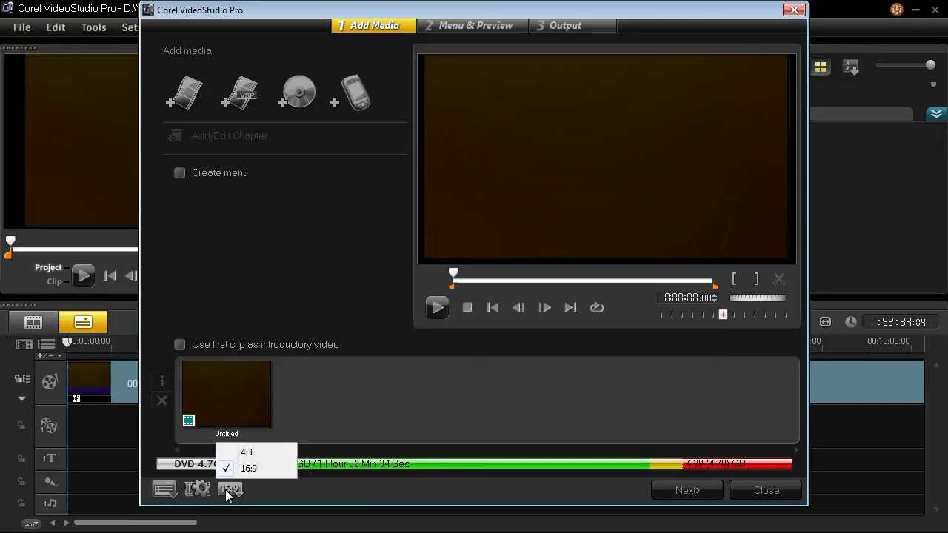
pyautogui.click(279, 469)
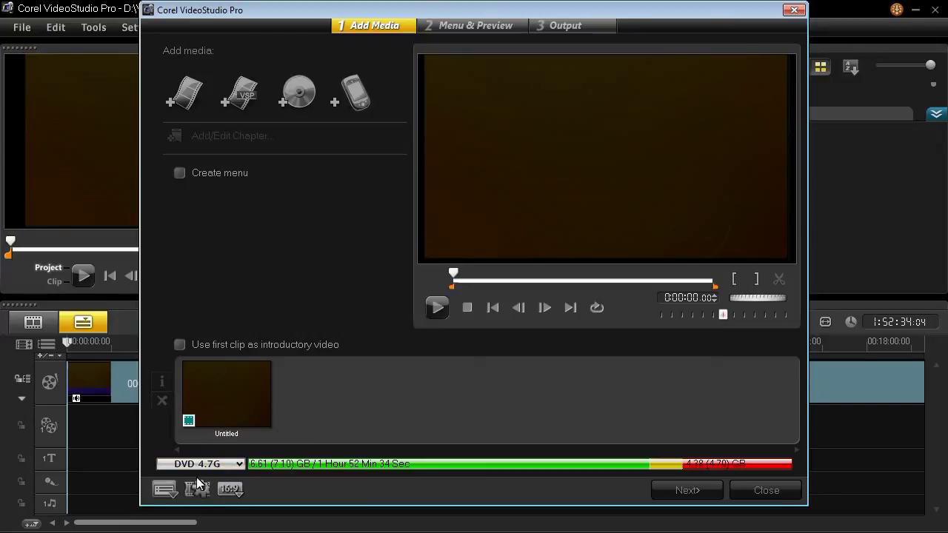
pyautogui.click(199, 487)
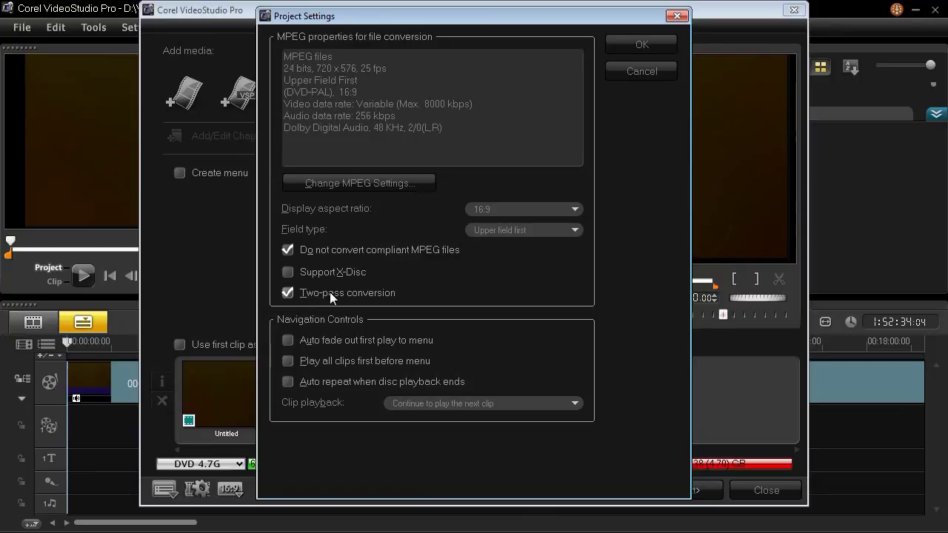
pyautogui.click(357, 181)
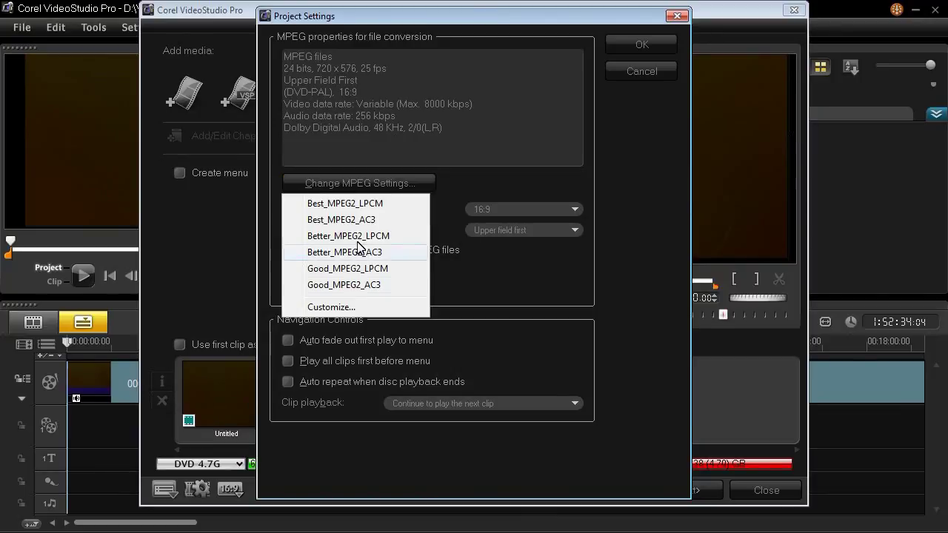
pyautogui.click(345, 307)
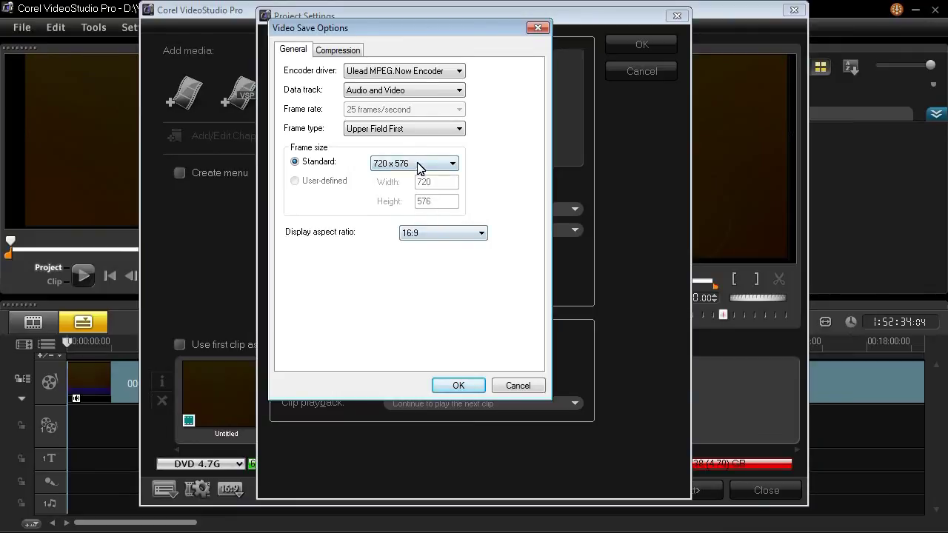
pyautogui.click(356, 51)
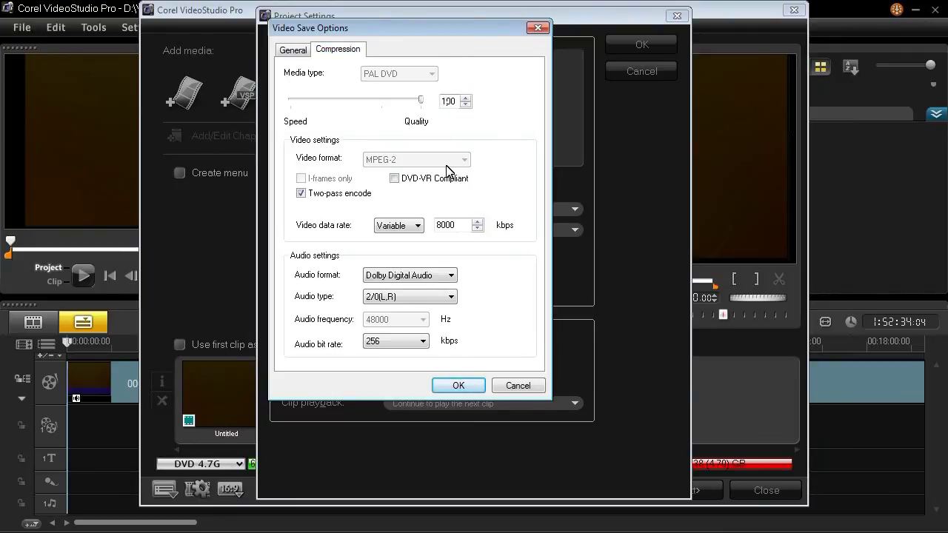
pyautogui.click(458, 386)
pyautogui.click(633, 51)
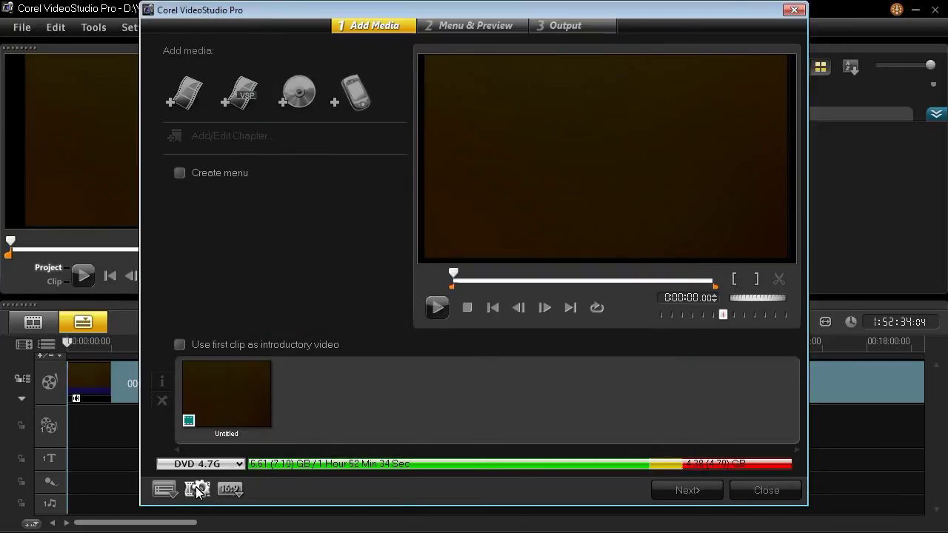
# Step: Continue past the menu preview to the disc output settings
pyautogui.click(673, 488)
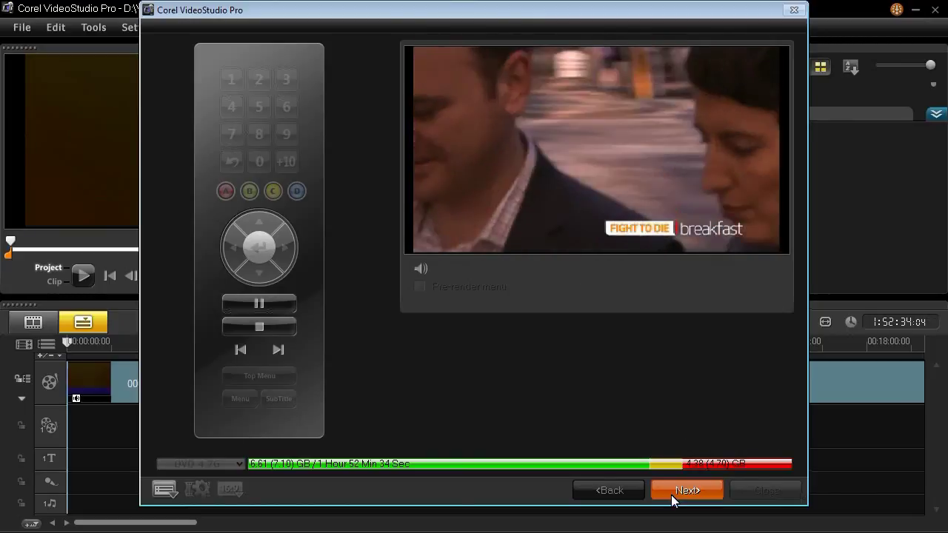
pyautogui.click(677, 490)
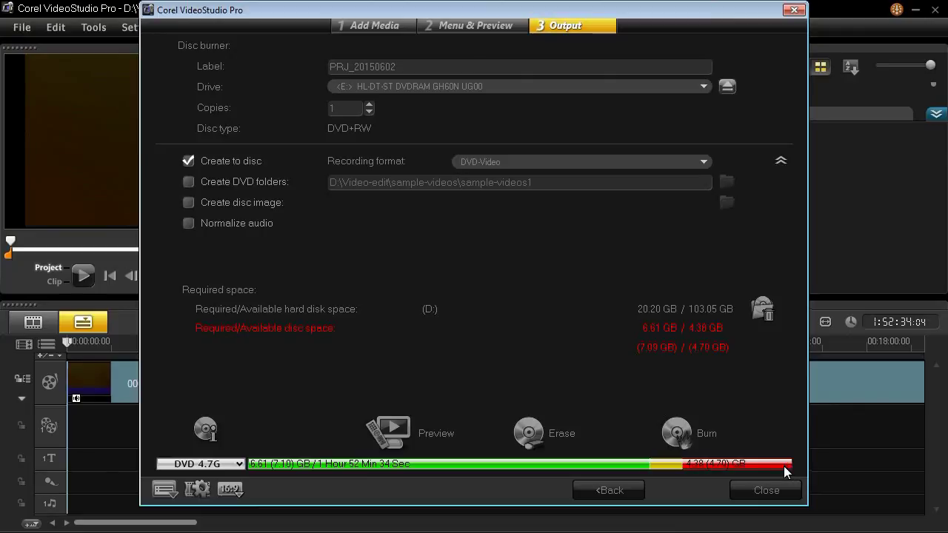
# Step: Try DVD 8.5G as the target disc capacity, and return it to DVD 4.7G
pyautogui.click(233, 465)
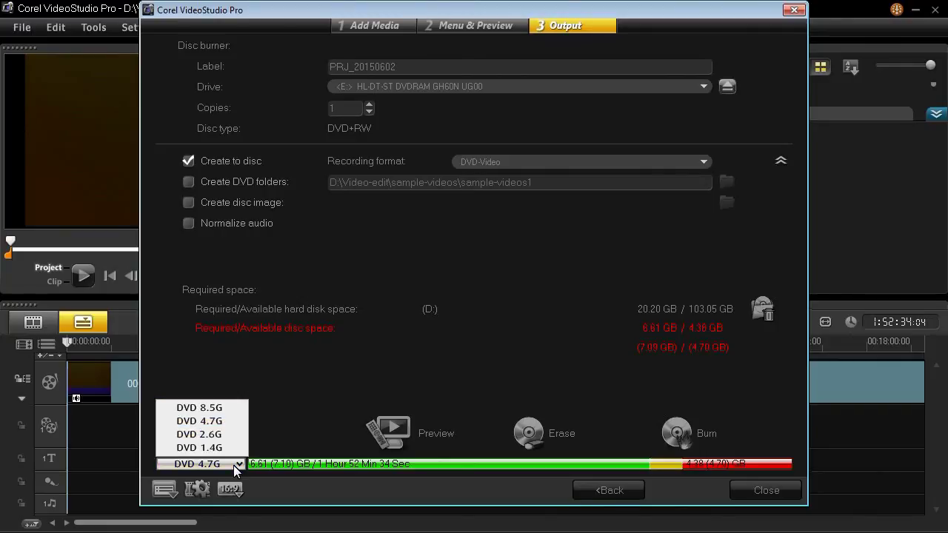
pyautogui.click(231, 408)
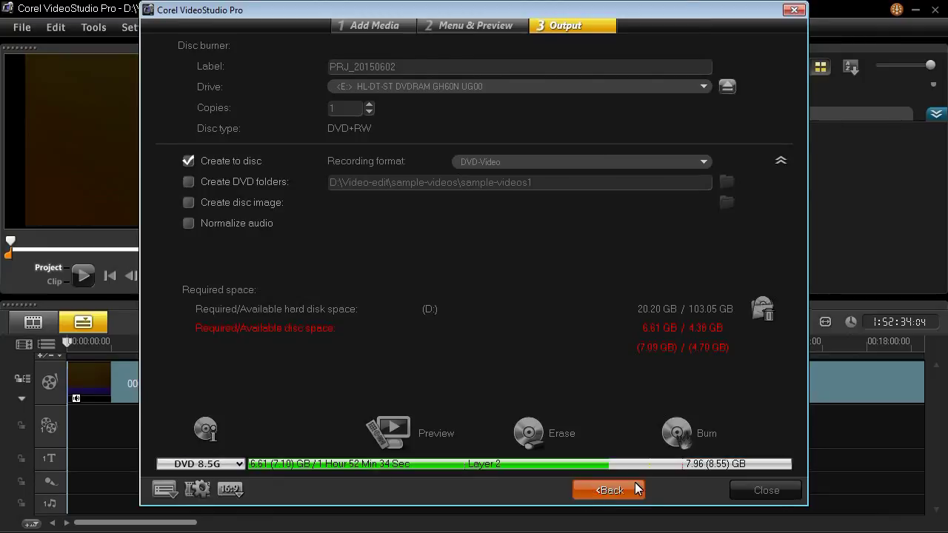
pyautogui.click(207, 465)
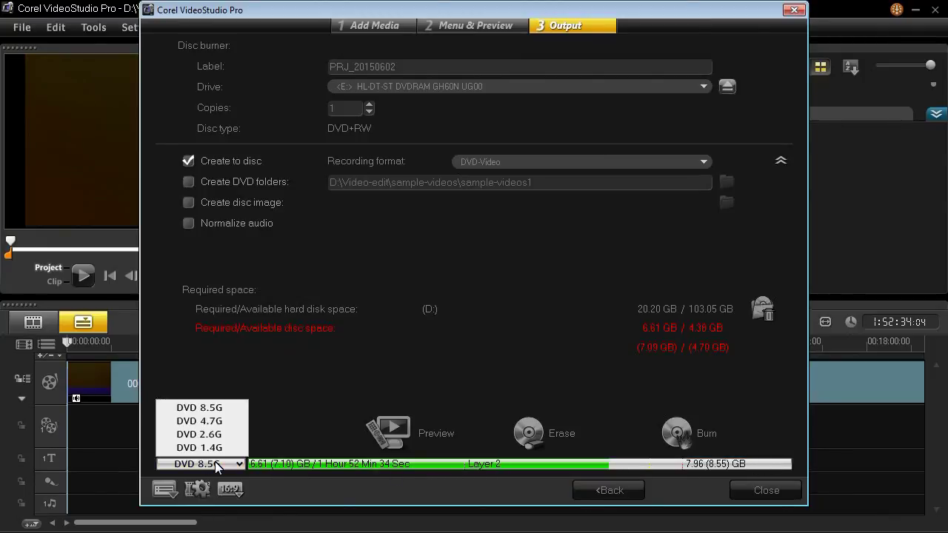
pyautogui.click(227, 421)
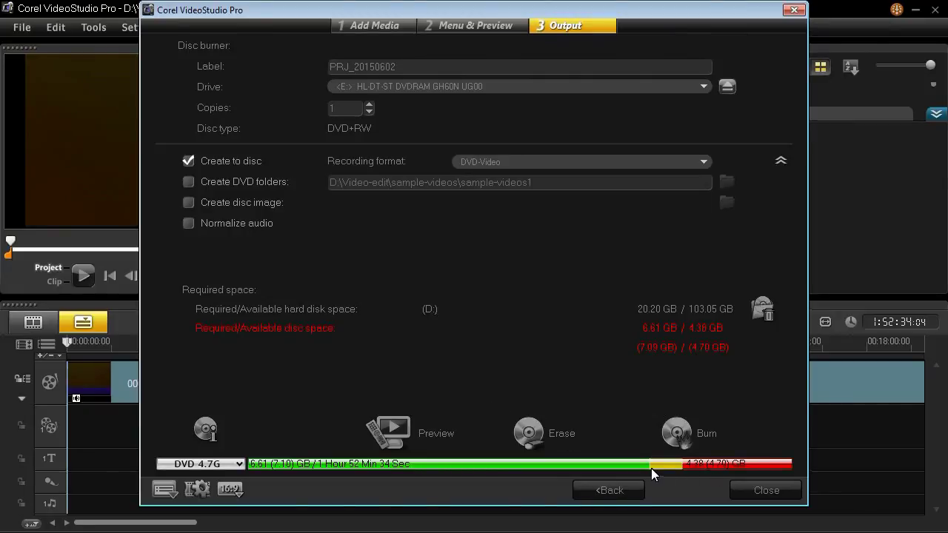
# Step: Customize the MPEG conversion compression with a variable video data rate of 7000 kbps and accept the project settings
pyautogui.click(227, 486)
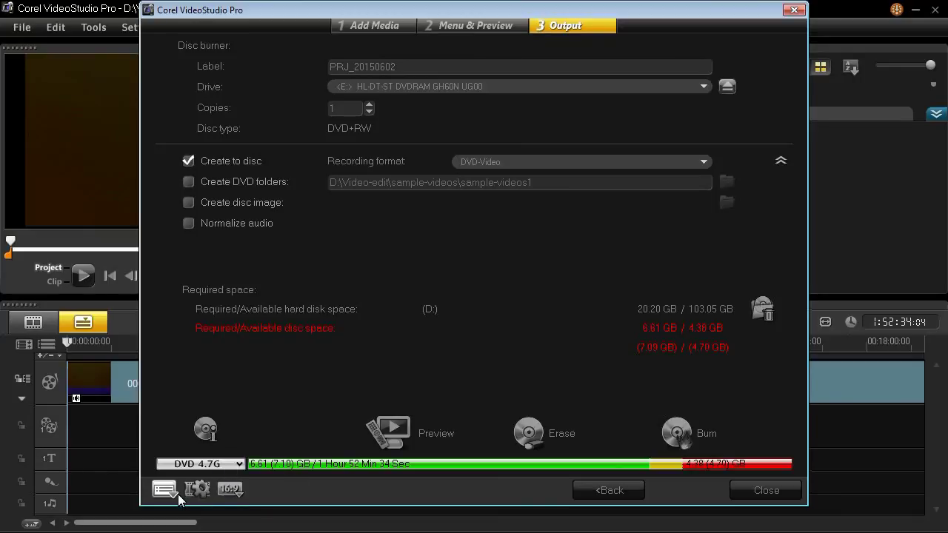
pyautogui.click(196, 490)
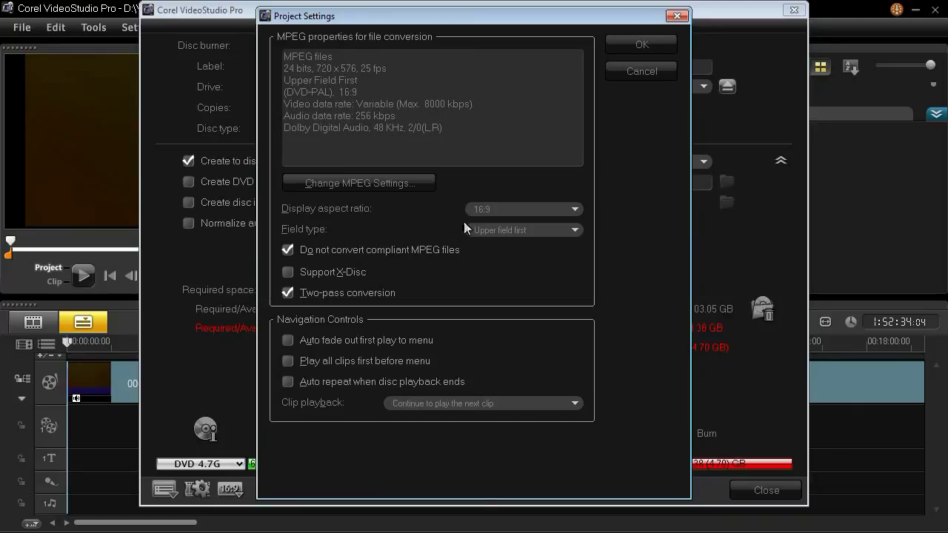
pyautogui.click(394, 185)
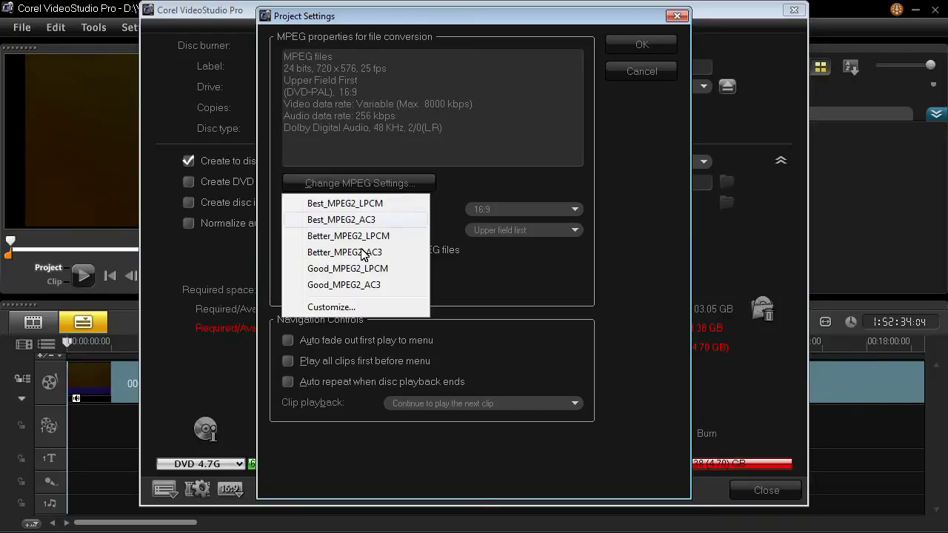
pyautogui.click(333, 306)
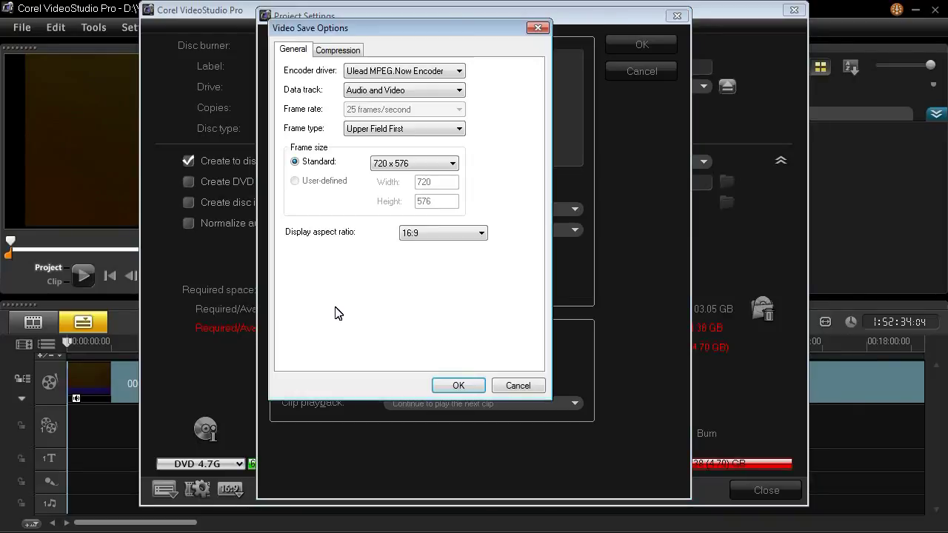
pyautogui.click(338, 54)
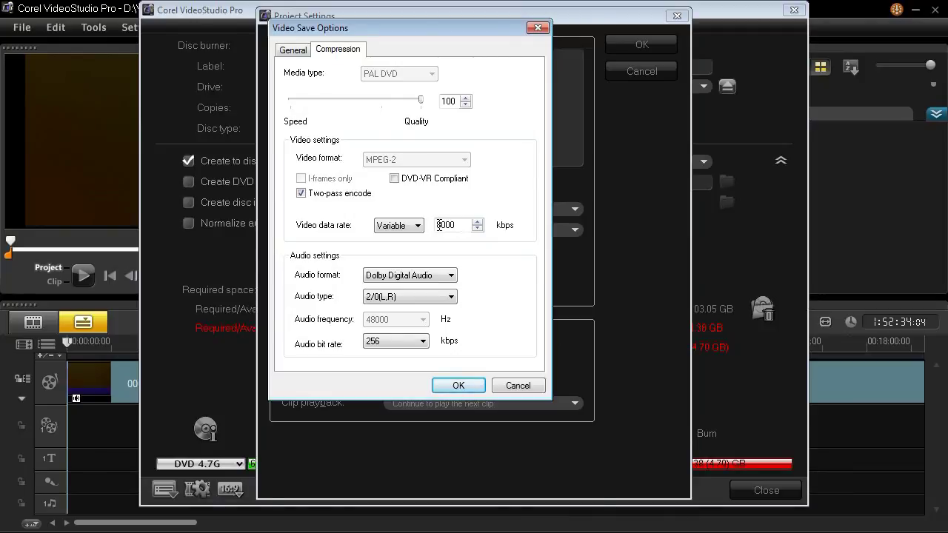
pyautogui.click(439, 225)
pyautogui.moveTo(442, 225); pyautogui.dragTo(437, 225)
pyautogui.write('7')
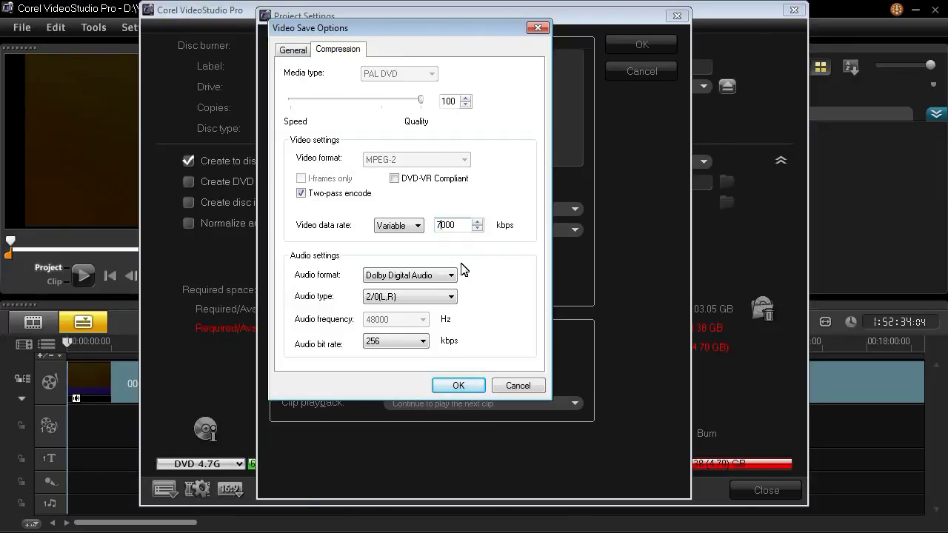
pyautogui.click(458, 385)
pyautogui.click(628, 51)
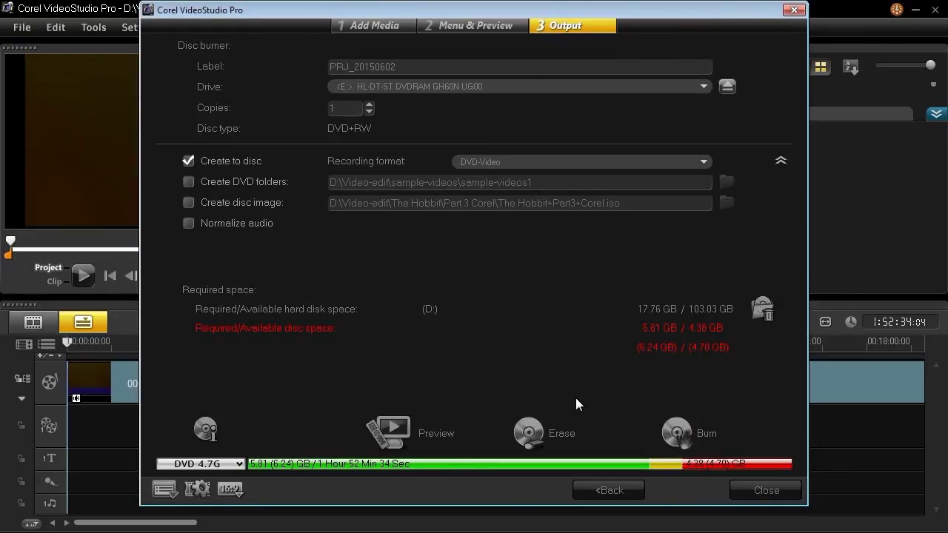
# Step: Lower the variable video data rate for MPEG conversion to 6000 kbps and accept the project settings
pyautogui.click(196, 490)
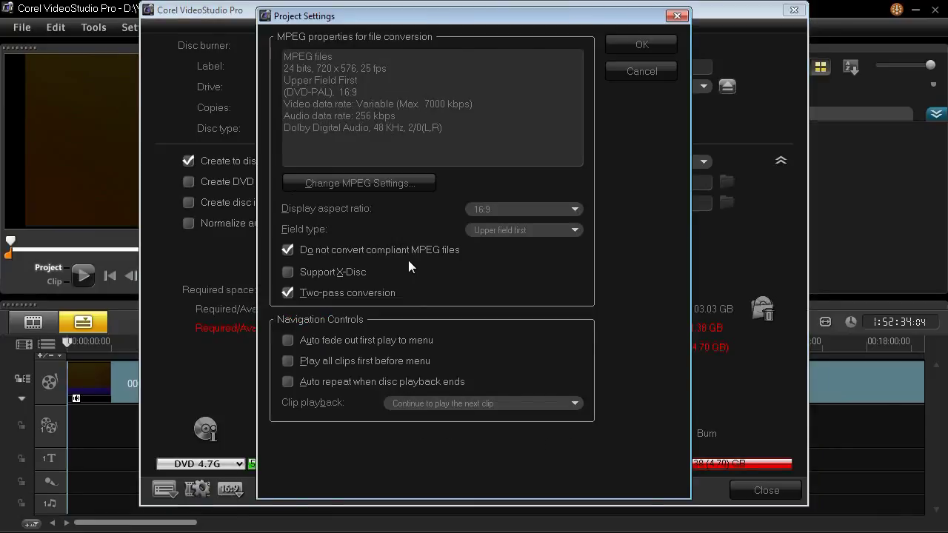
pyautogui.click(394, 177)
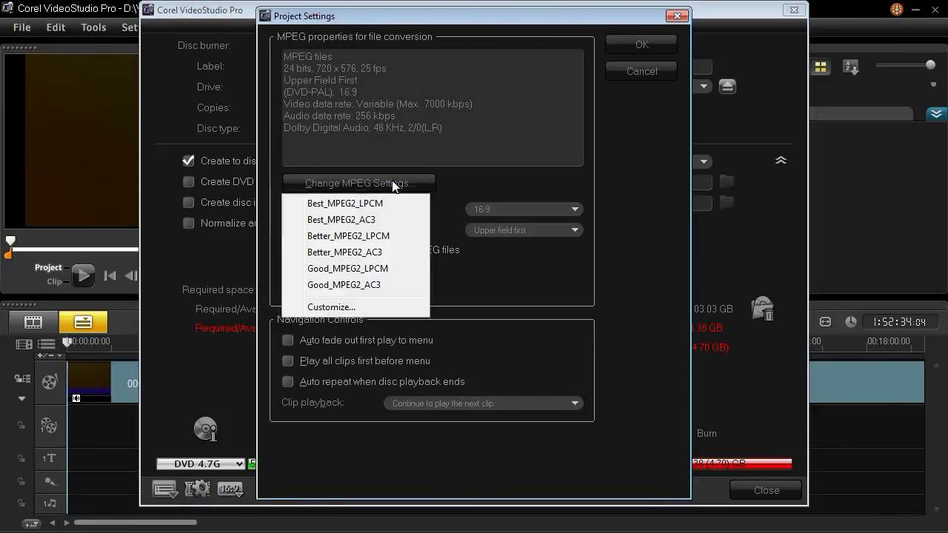
pyautogui.click(334, 308)
pyautogui.click(337, 50)
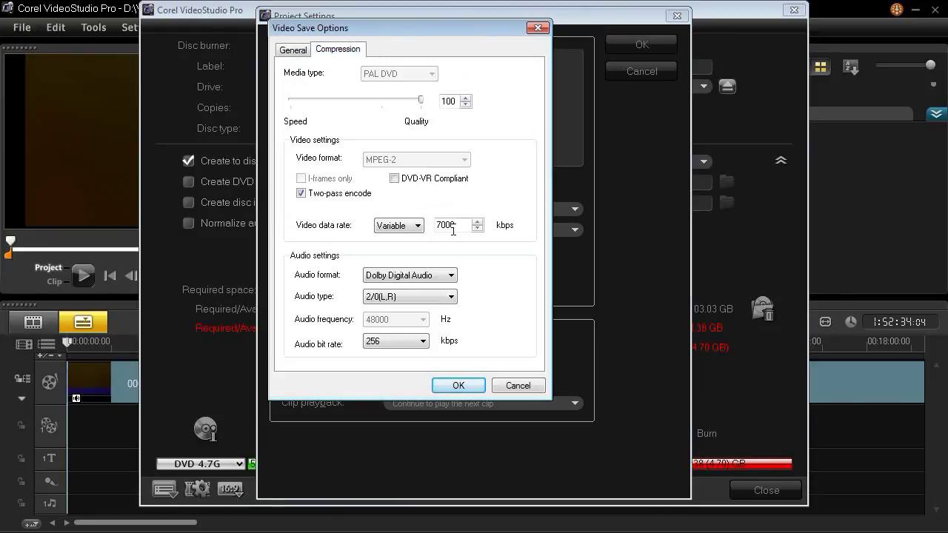
pyautogui.moveTo(440, 225); pyautogui.dragTo(437, 221)
pyautogui.write('6')
pyautogui.click(476, 386)
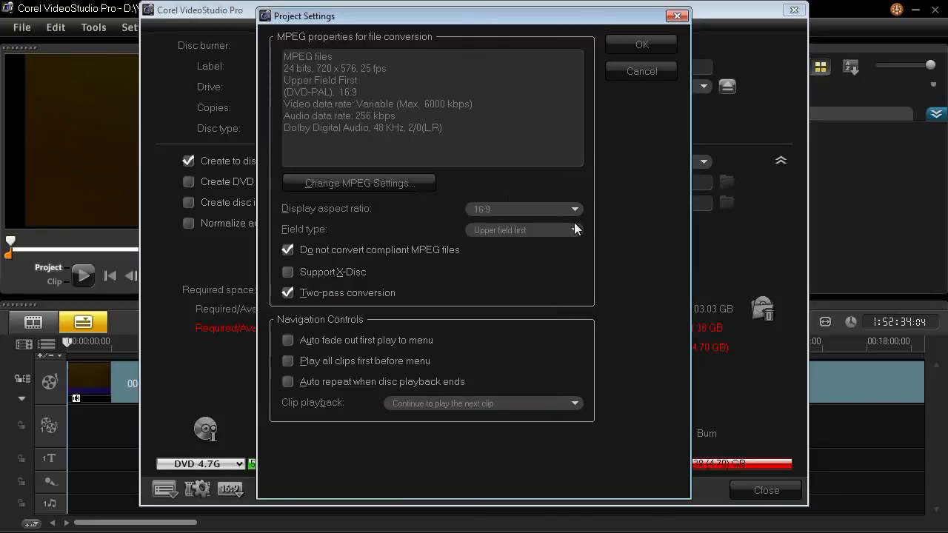
pyautogui.click(632, 45)
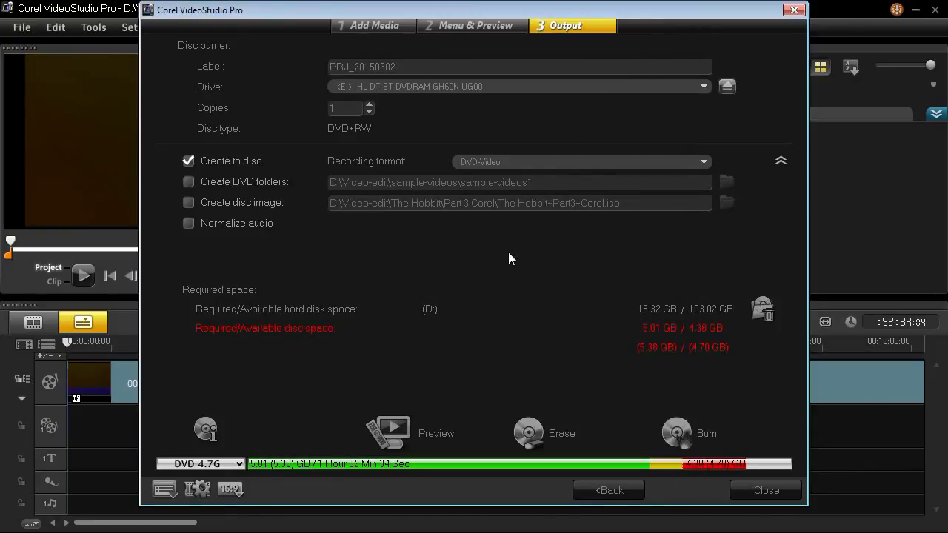
# Step: Reduce the variable video data rate for MPEG conversion to 5000 kbps and accept the project settings
pyautogui.click(191, 495)
pyautogui.click(391, 183)
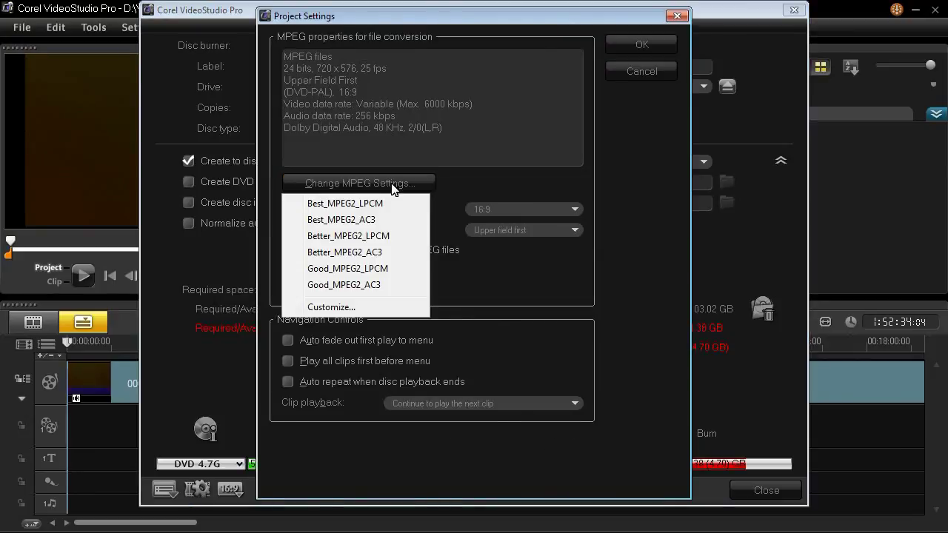
pyautogui.click(331, 306)
pyautogui.click(358, 52)
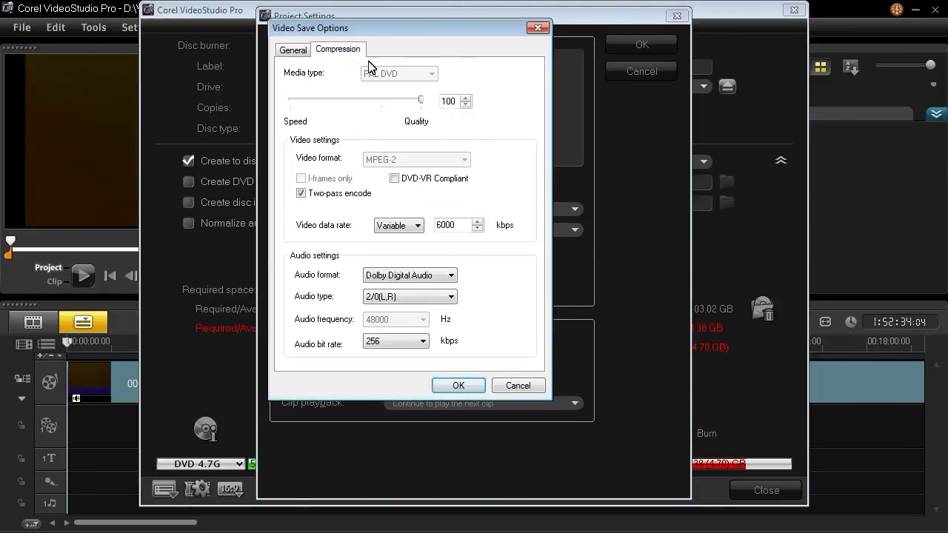
pyautogui.click(437, 224)
pyautogui.press('BackSpace')
pyautogui.write('4')
pyautogui.press('BackSpace')
pyautogui.write('5')
pyautogui.click(453, 384)
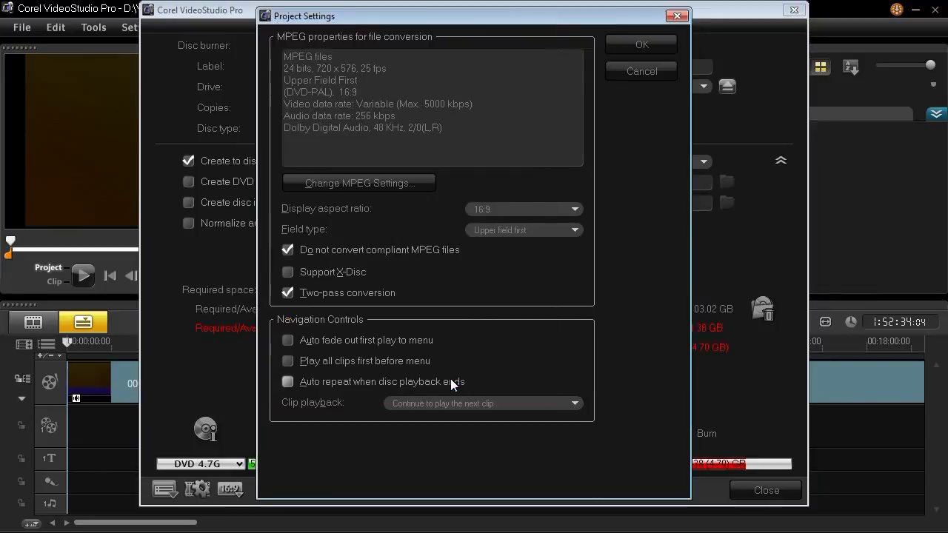
pyautogui.click(638, 45)
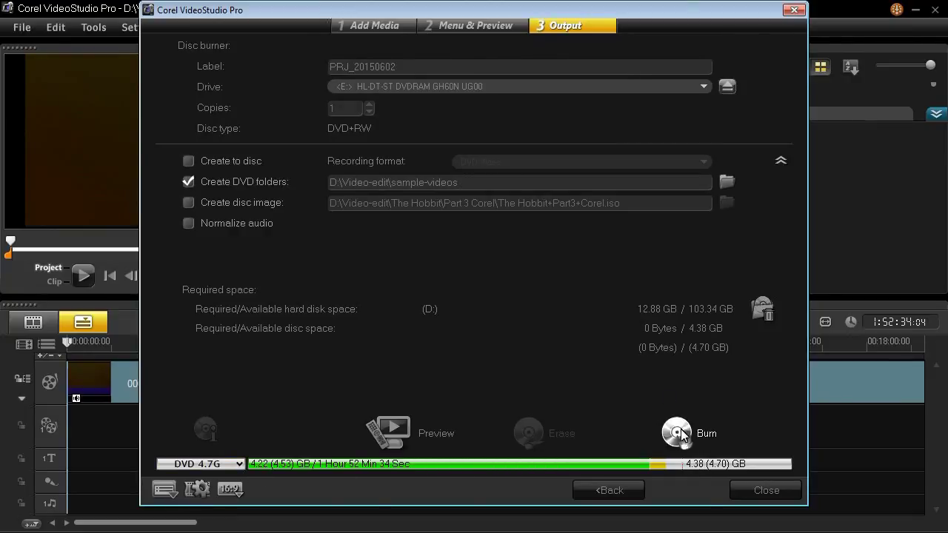
# Step: Start authoring the project as DVD folders only, in D:\Video-edit\sample-videos, without creating a disc or disc image
pyautogui.click(680, 429)
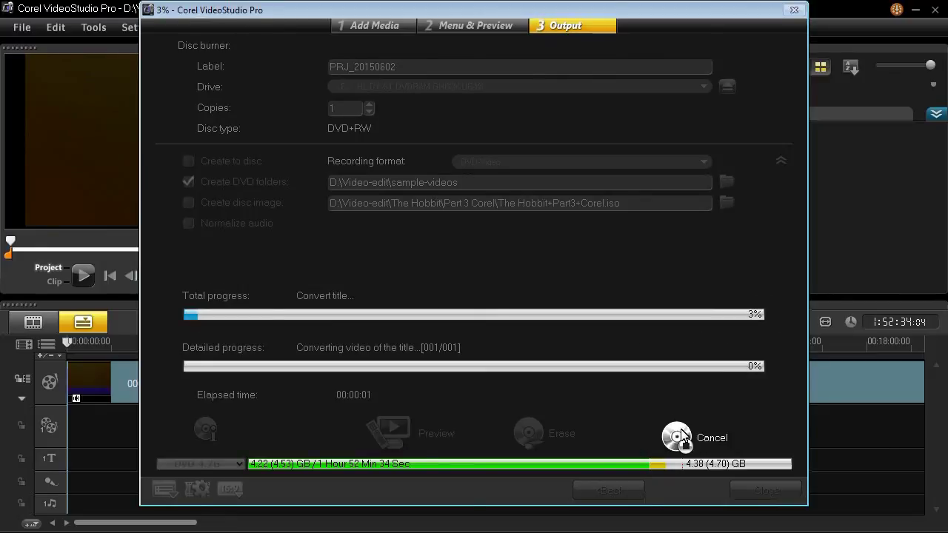